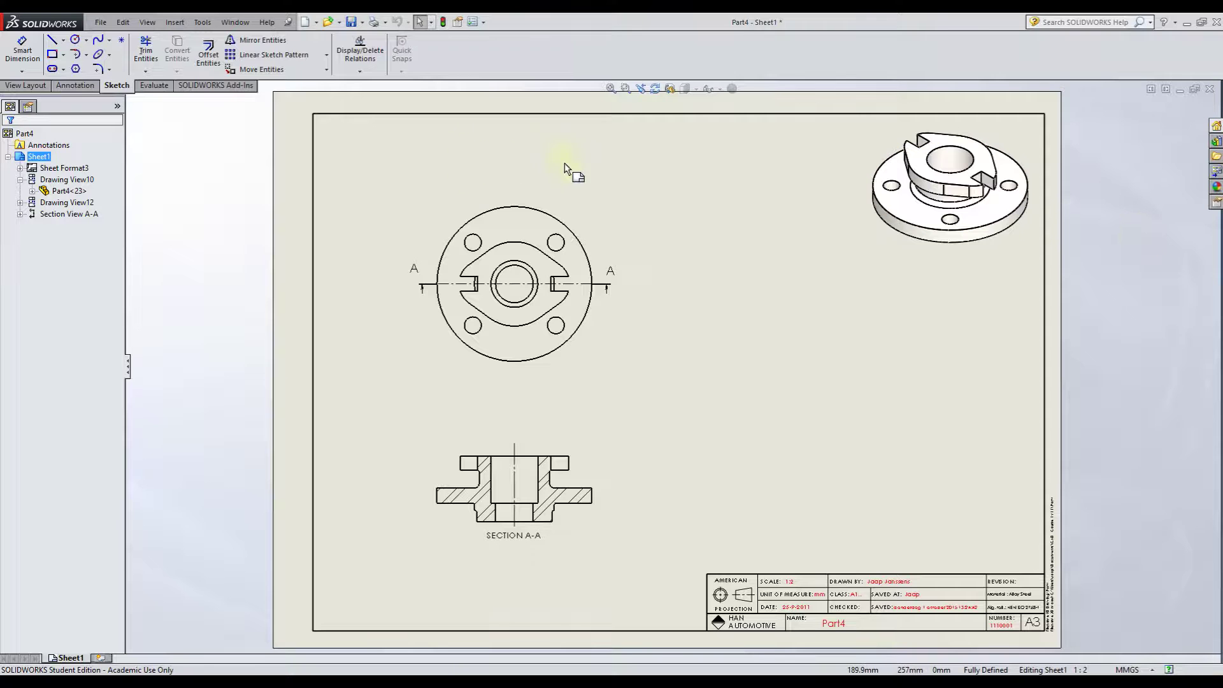
Step: Delete the existing vertical centerline from the bore in the Section A-A view
{"action": "left_click", "coordinate": [72, 86]}
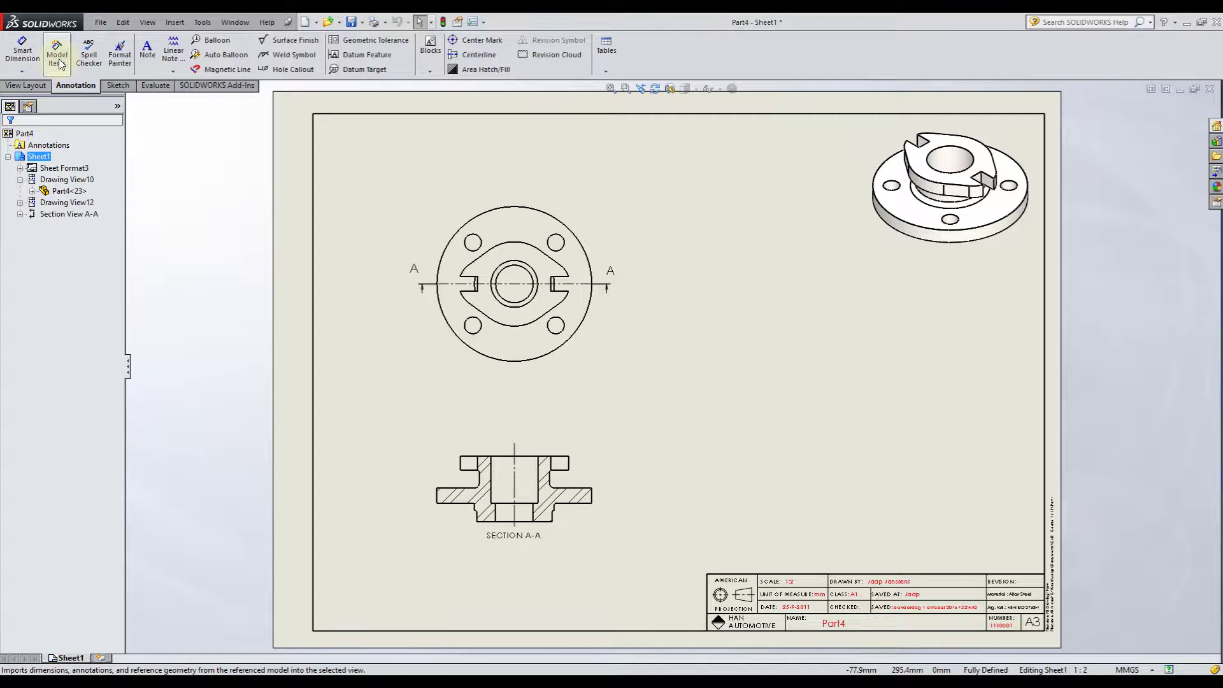
{"action": "left_click", "coordinate": [487, 55]}
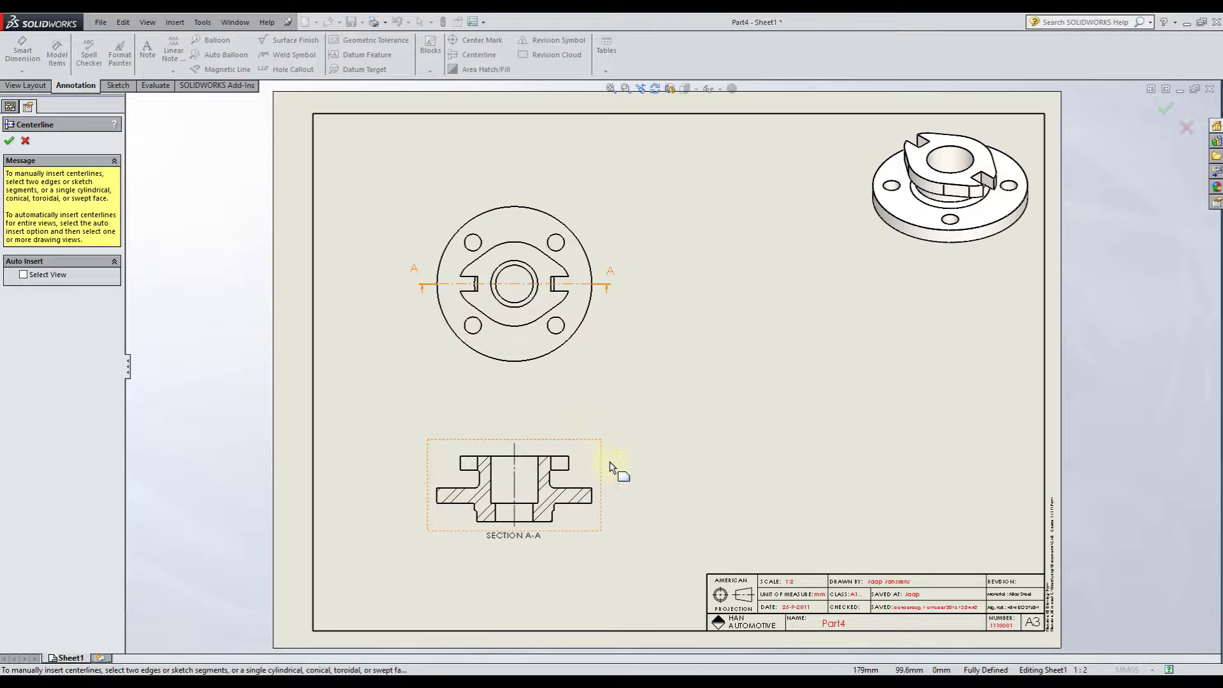
{"action": "scroll", "coordinate": [603, 458], "scroll_direction": "down", "scroll_amount": 5}
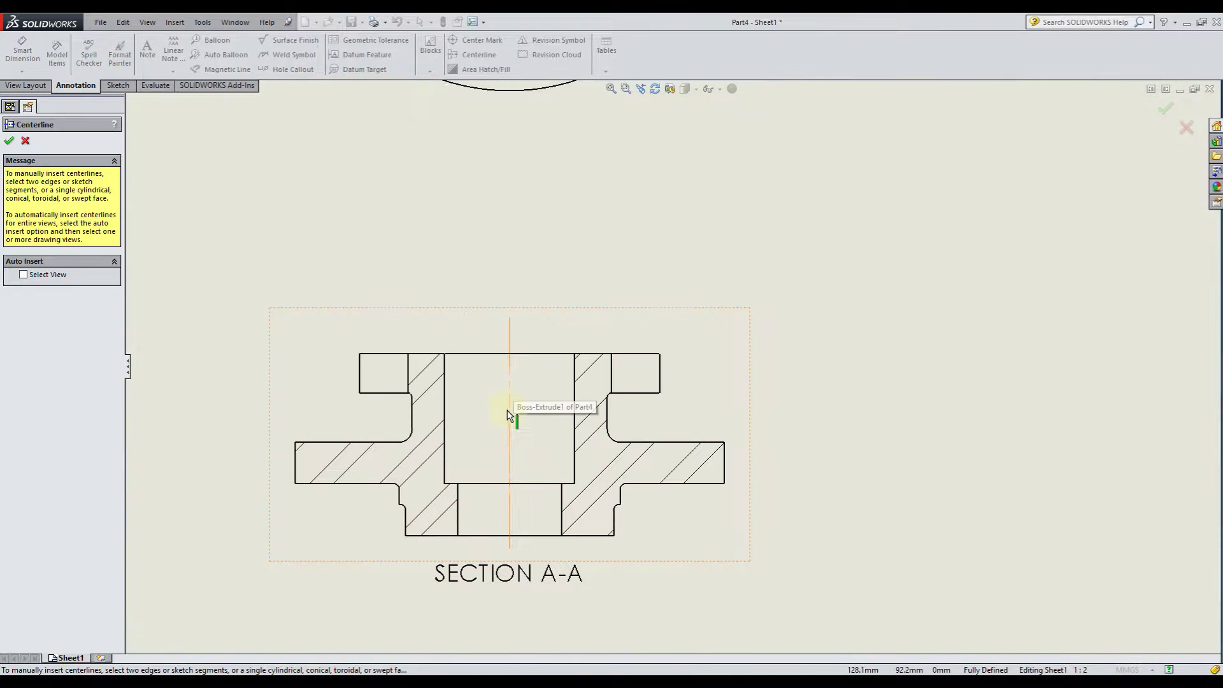
{"action": "left_click", "coordinate": [512, 446]}
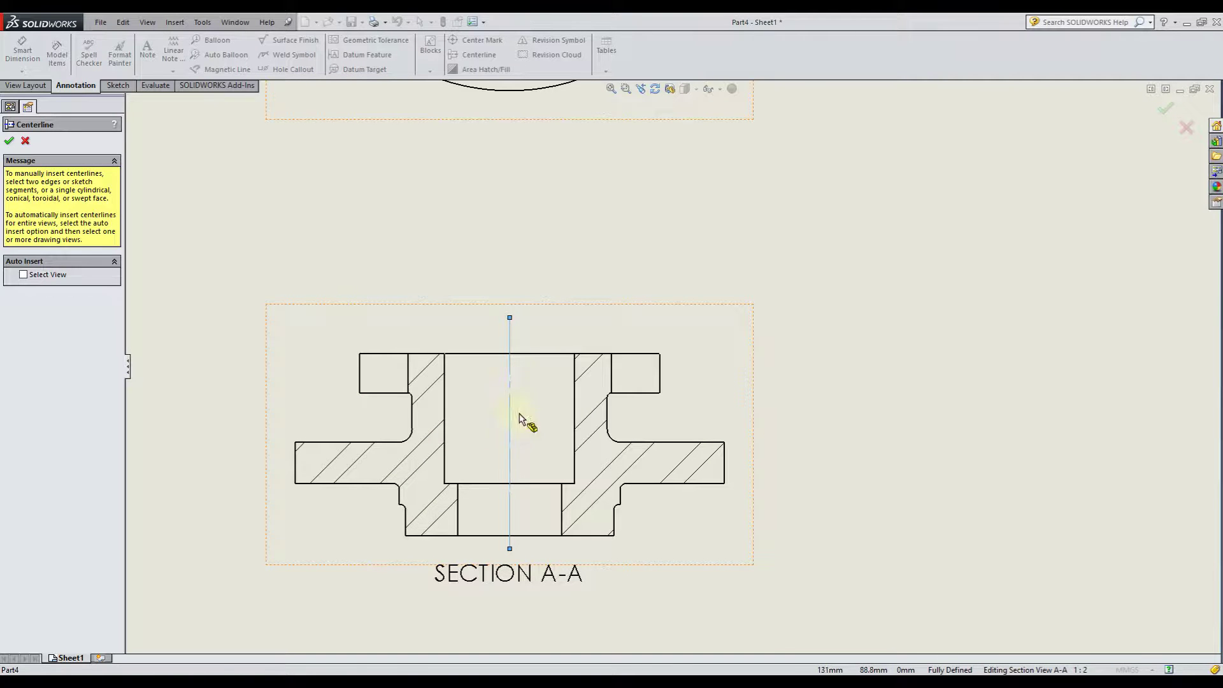
{"action": "left_click", "coordinate": [9, 141]}
{"action": "left_click", "coordinate": [511, 334]}
{"action": "key", "text": "Delete"}
Step: Insert a centerline annotation between the two side edges of the upper bore in Section A-A
{"action": "left_click", "coordinate": [476, 56]}
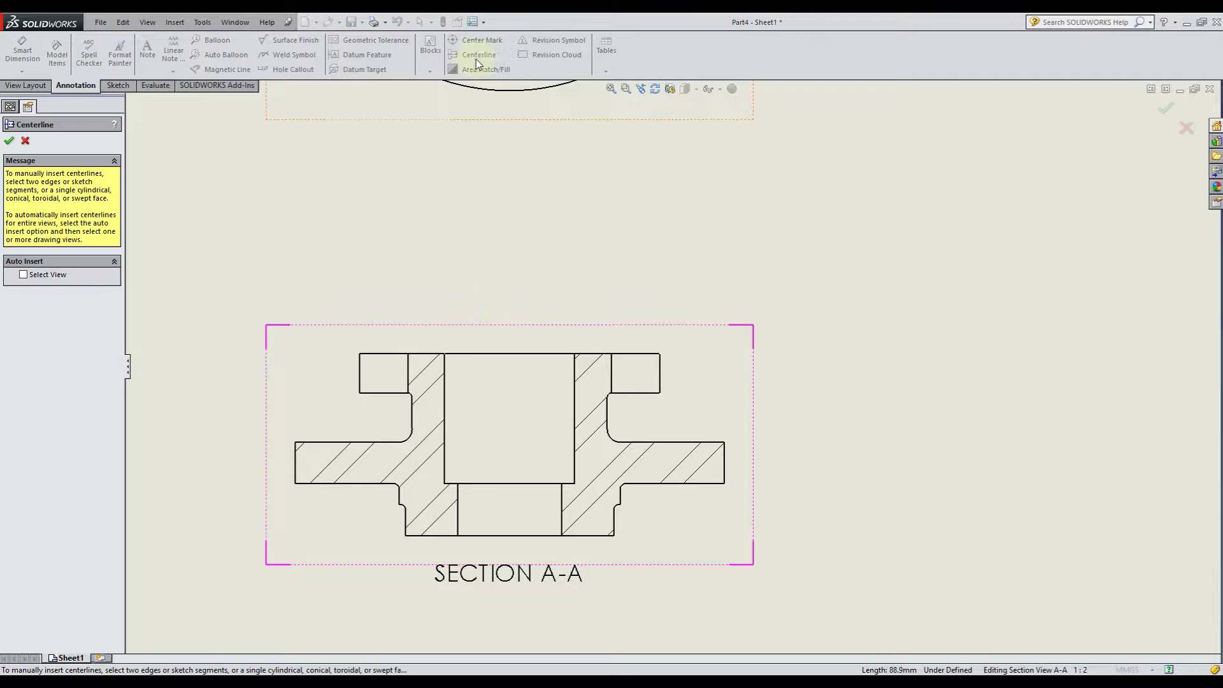
{"action": "left_click", "coordinate": [444, 404]}
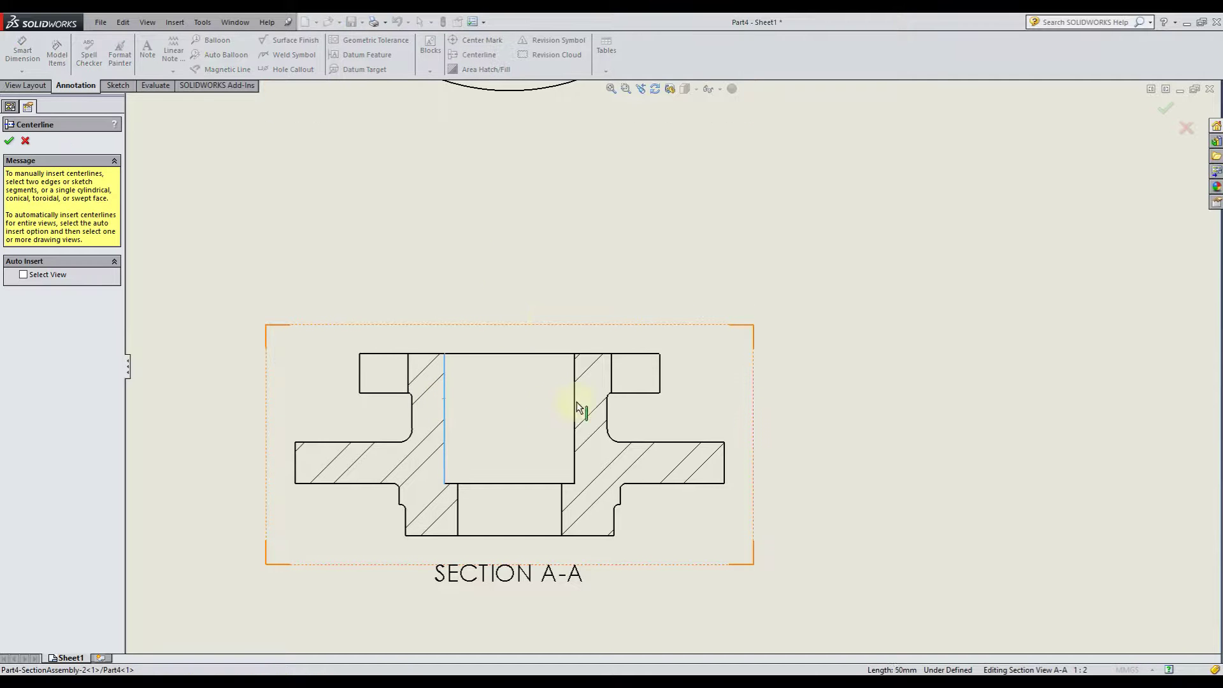
{"action": "left_click", "coordinate": [575, 405]}
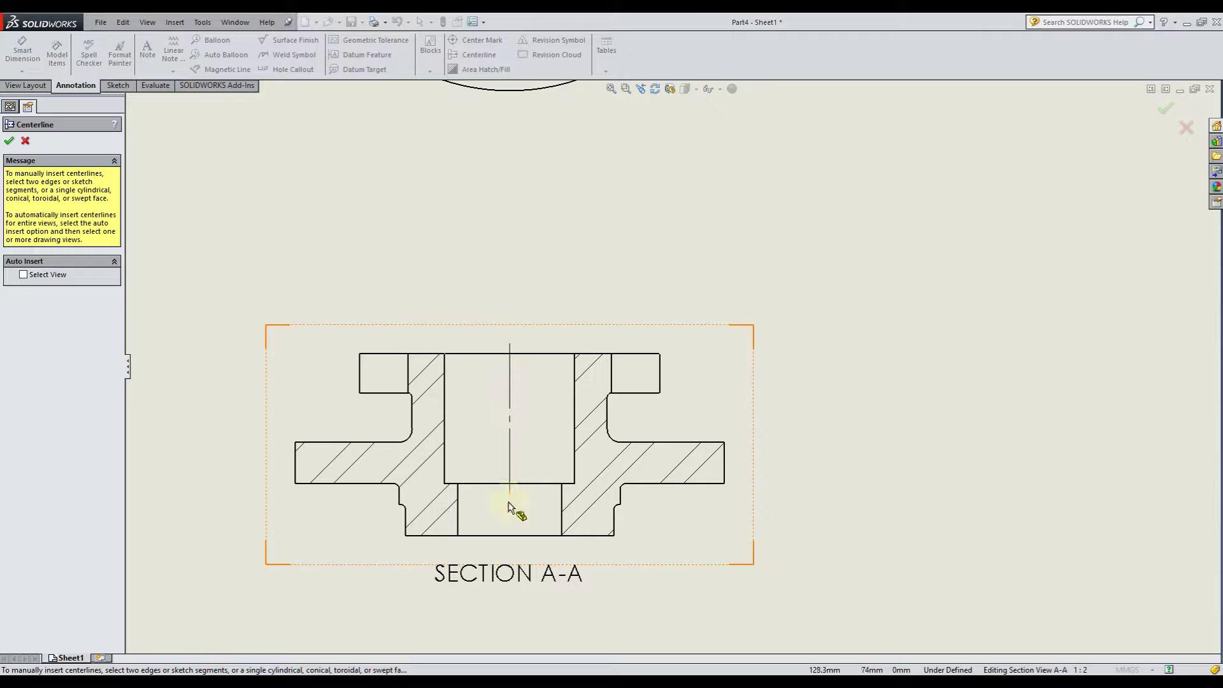
{"action": "left_click", "coordinate": [9, 140]}
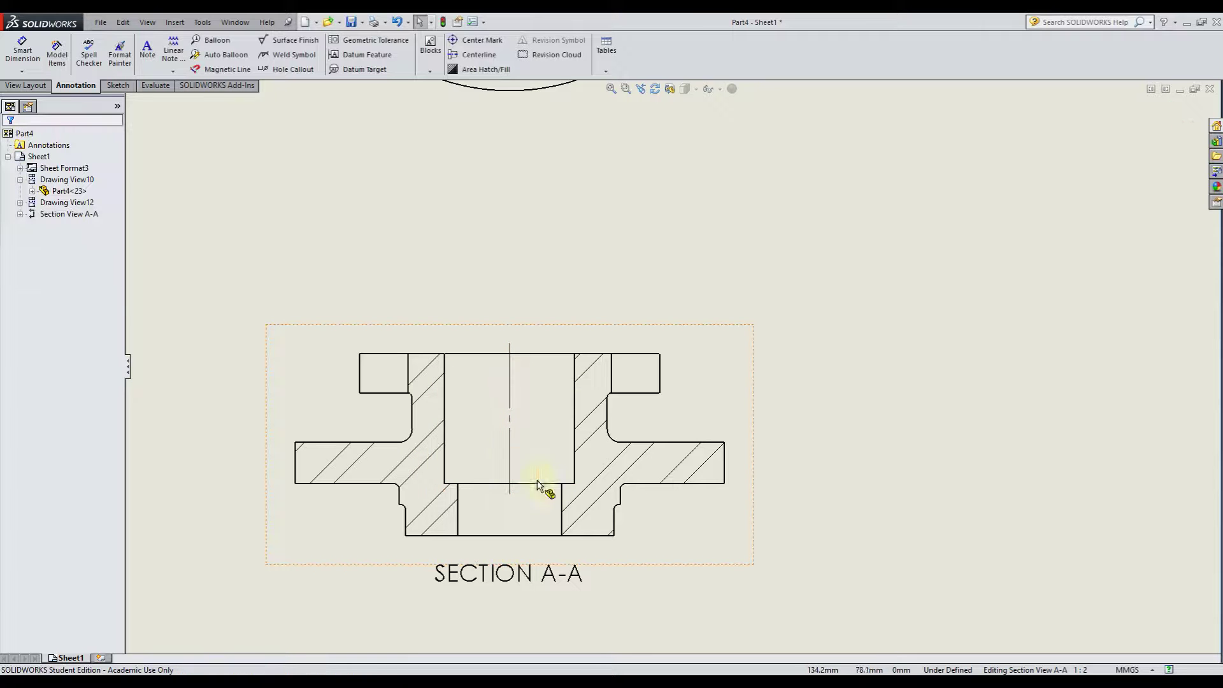
Step: Extend the lower end of the bore's centerline just past the bottom edge of the part in Section A-A
{"action": "left_click", "coordinate": [509, 455]}
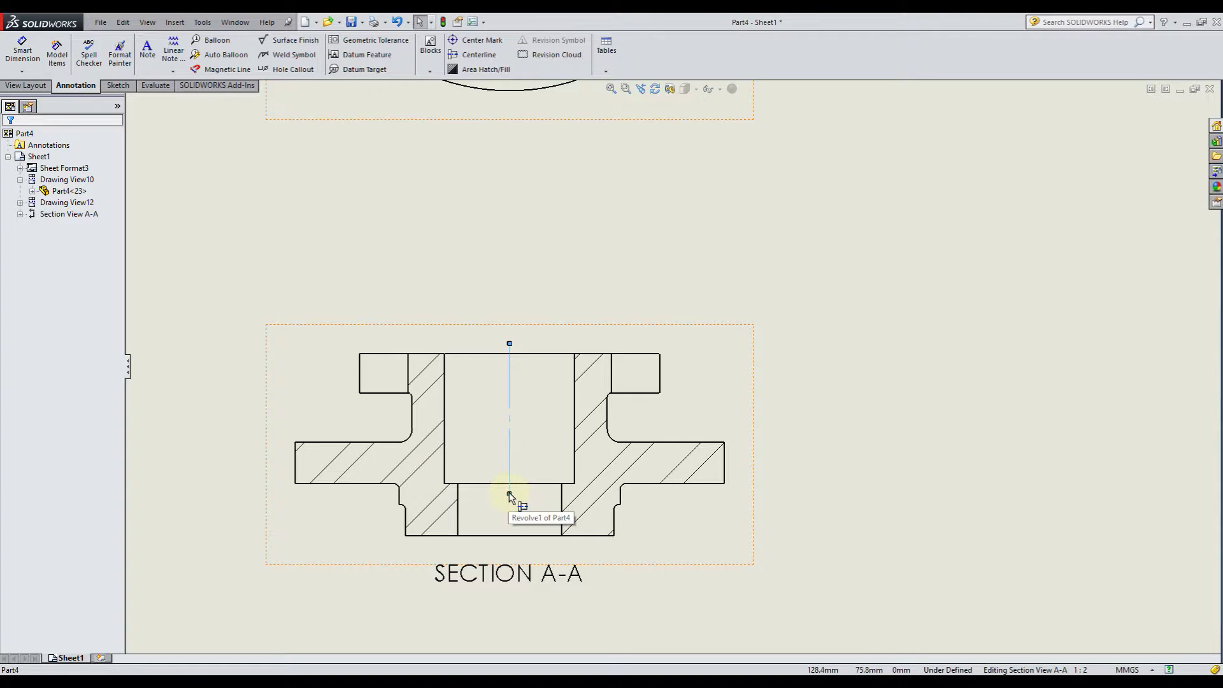
{"action": "left_click_drag", "start_coordinate": [509, 494], "coordinate": [509, 538]}
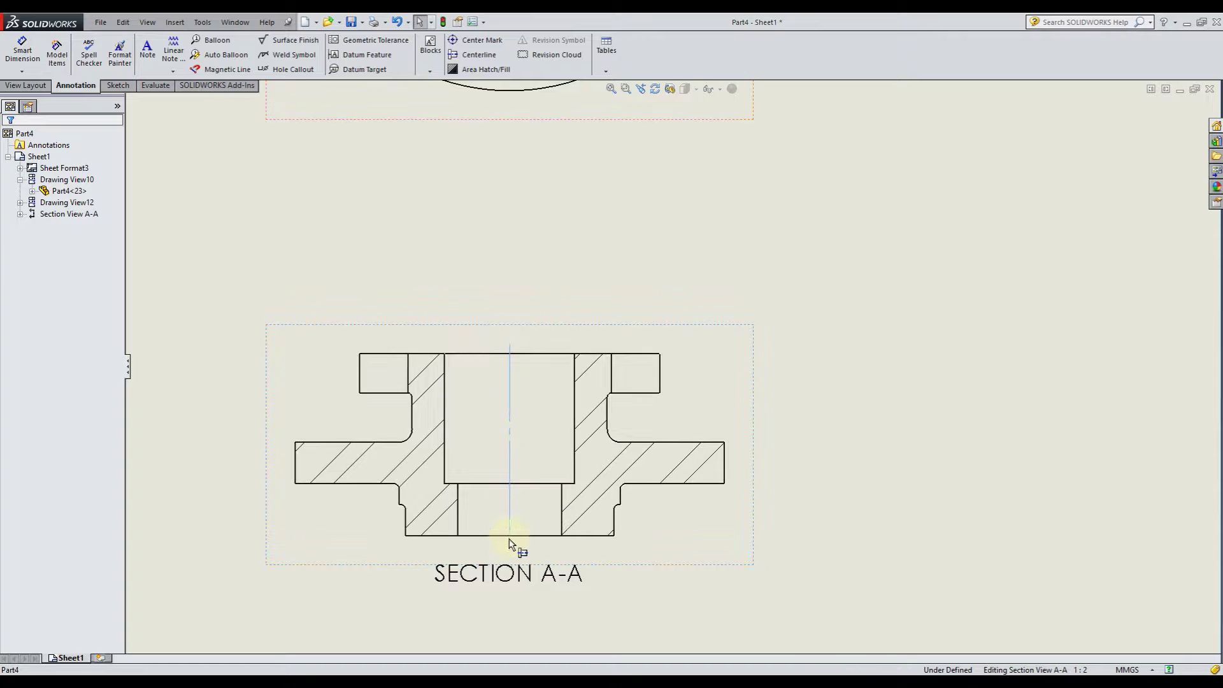
{"action": "left_click", "coordinate": [847, 573]}
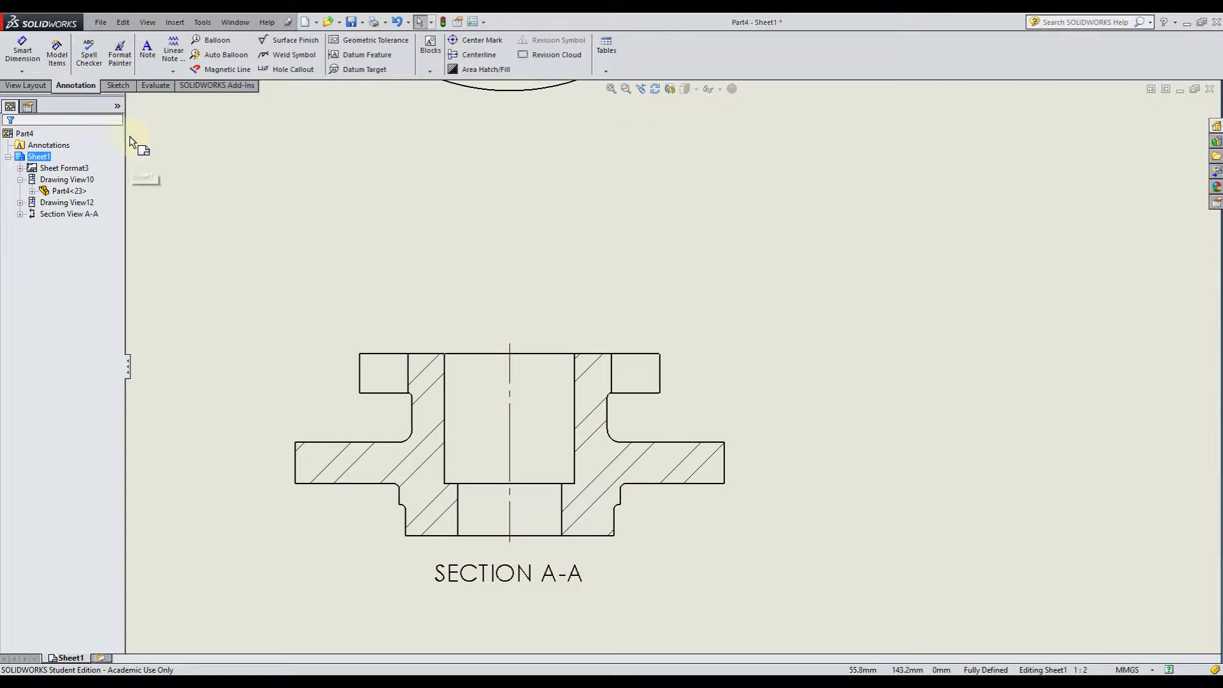
Step: Sketch a nearly horizontal centerline about 200 mm long in the empty sheet area above Section A-A
{"action": "left_click", "coordinate": [117, 86]}
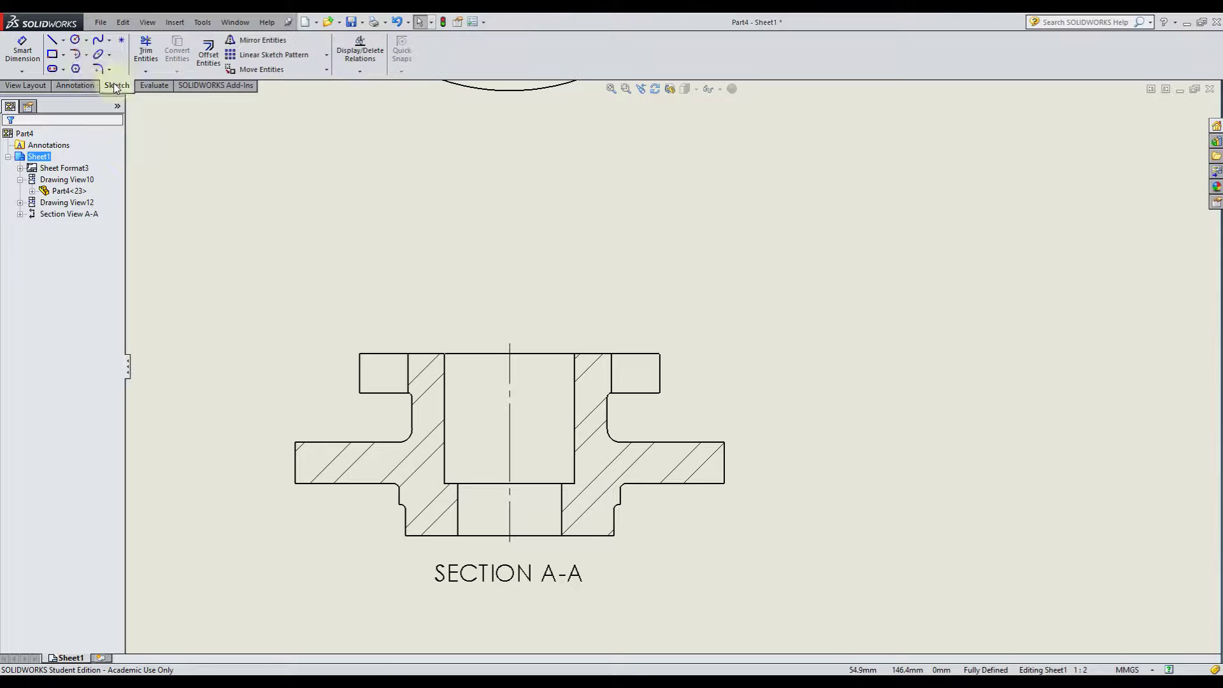
{"action": "left_click", "coordinate": [63, 41]}
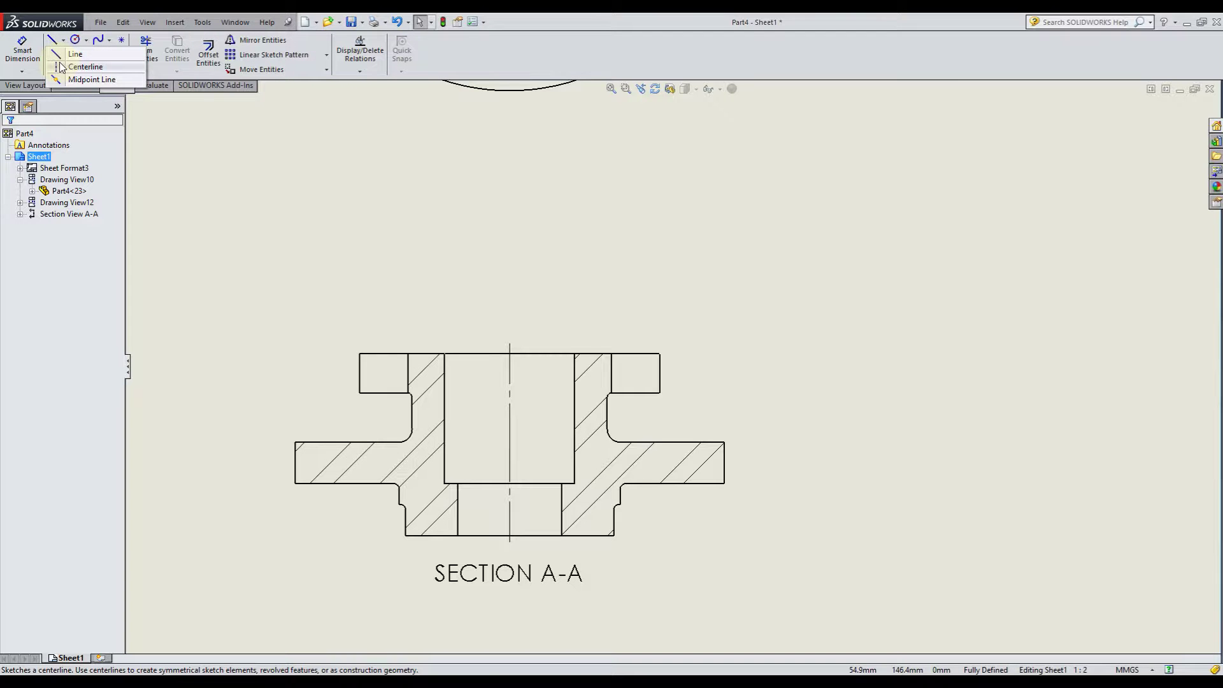
{"action": "left_click", "coordinate": [62, 66]}
{"action": "left_click", "coordinate": [355, 221]}
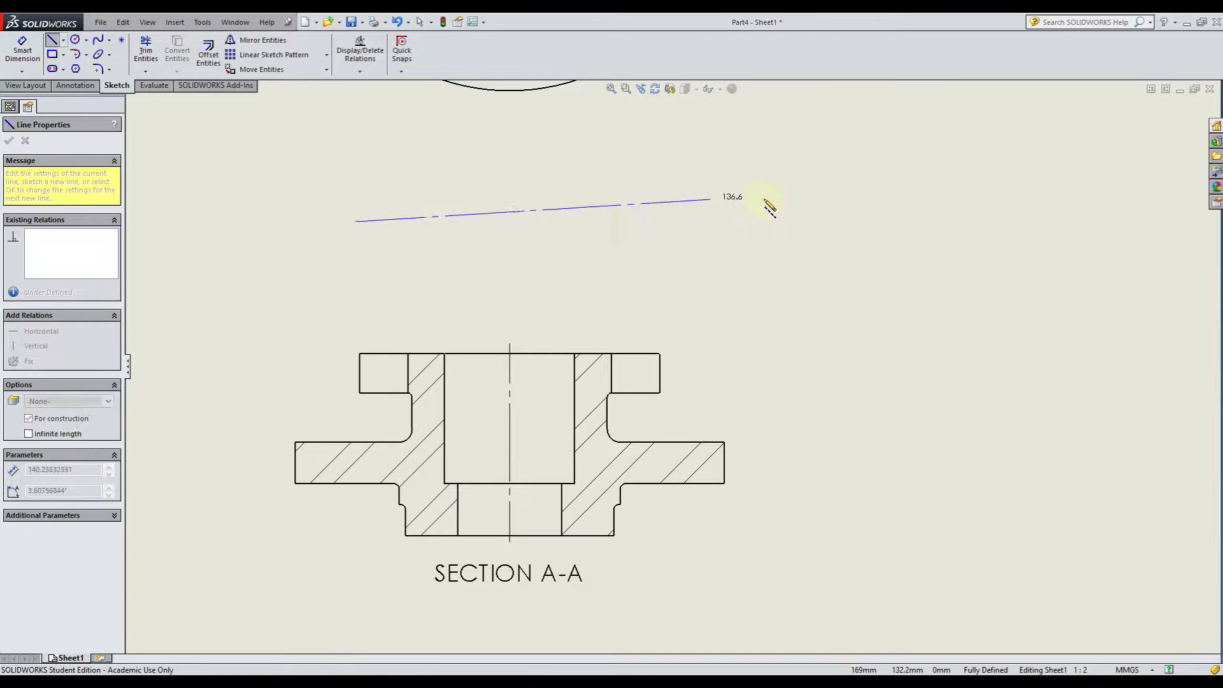
{"action": "left_click", "coordinate": [878, 224]}
{"action": "key", "text": "Escape"}
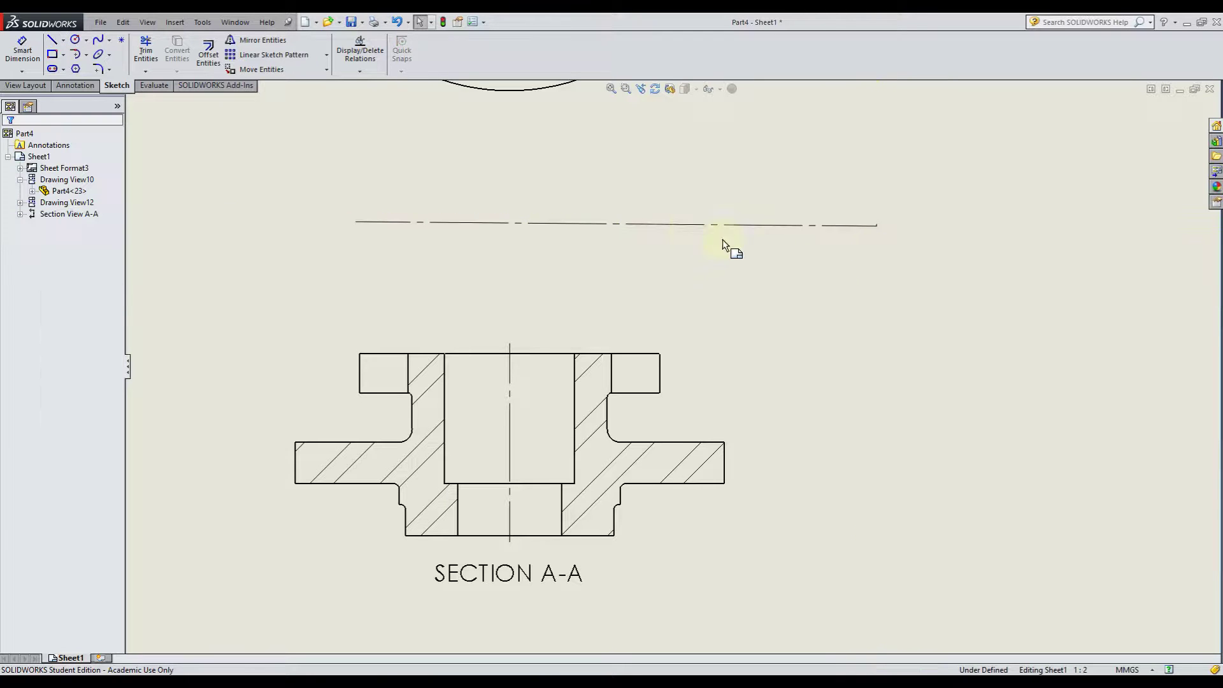
Step: Add a Horizontal relation to the sketched centerline above Section A-A
{"action": "left_click", "coordinate": [689, 224]}
{"action": "left_click", "coordinate": [11, 272]}
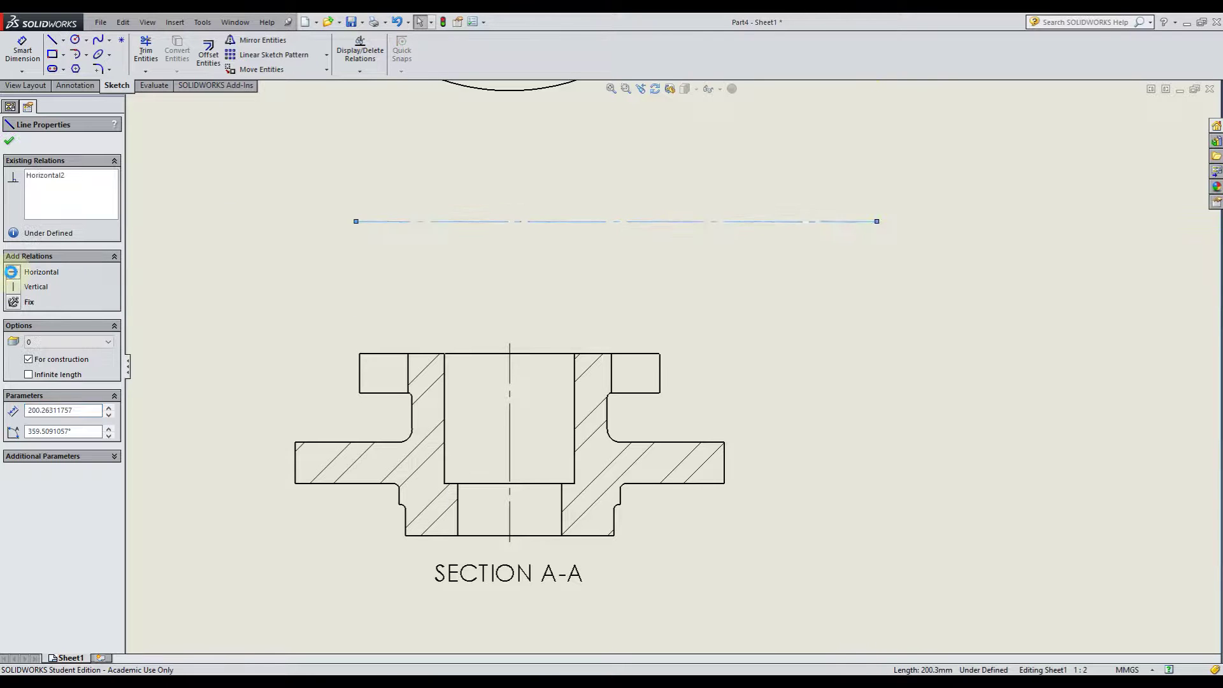
{"action": "left_click", "coordinate": [599, 252]}
Step: Delete all the sketched centerline segments above Section A-A
{"action": "left_click", "coordinate": [669, 159]}
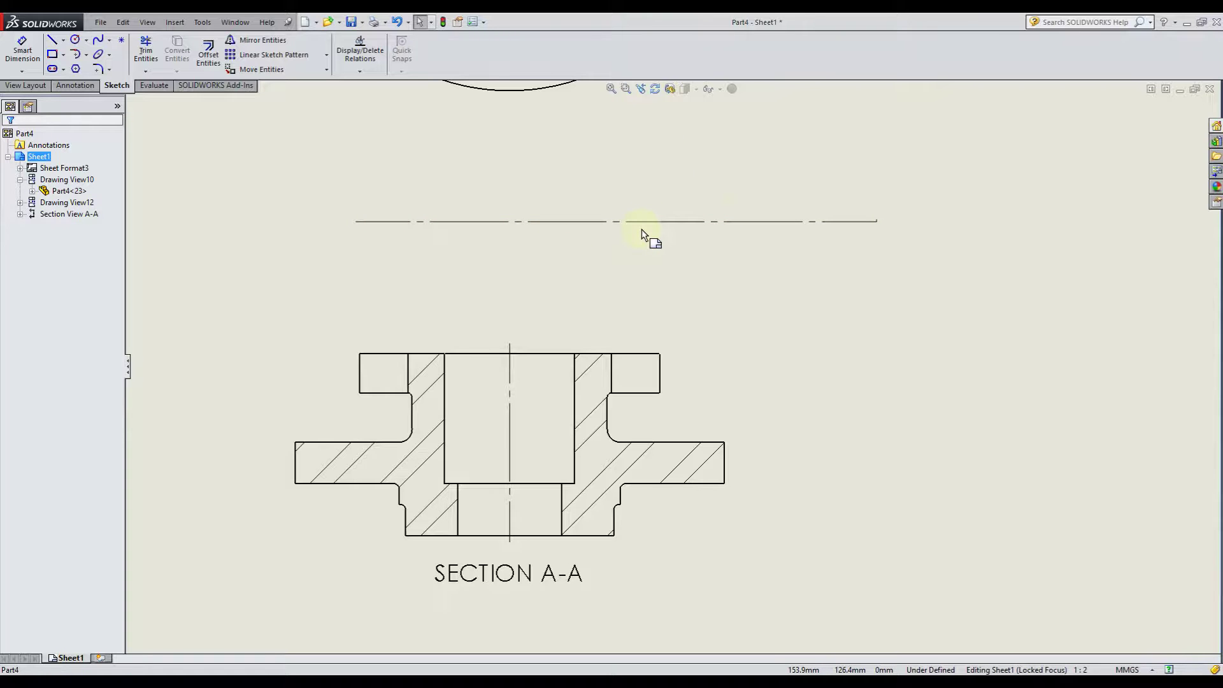
{"action": "left_click_drag", "start_coordinate": [904, 184], "coordinate": [324, 250]}
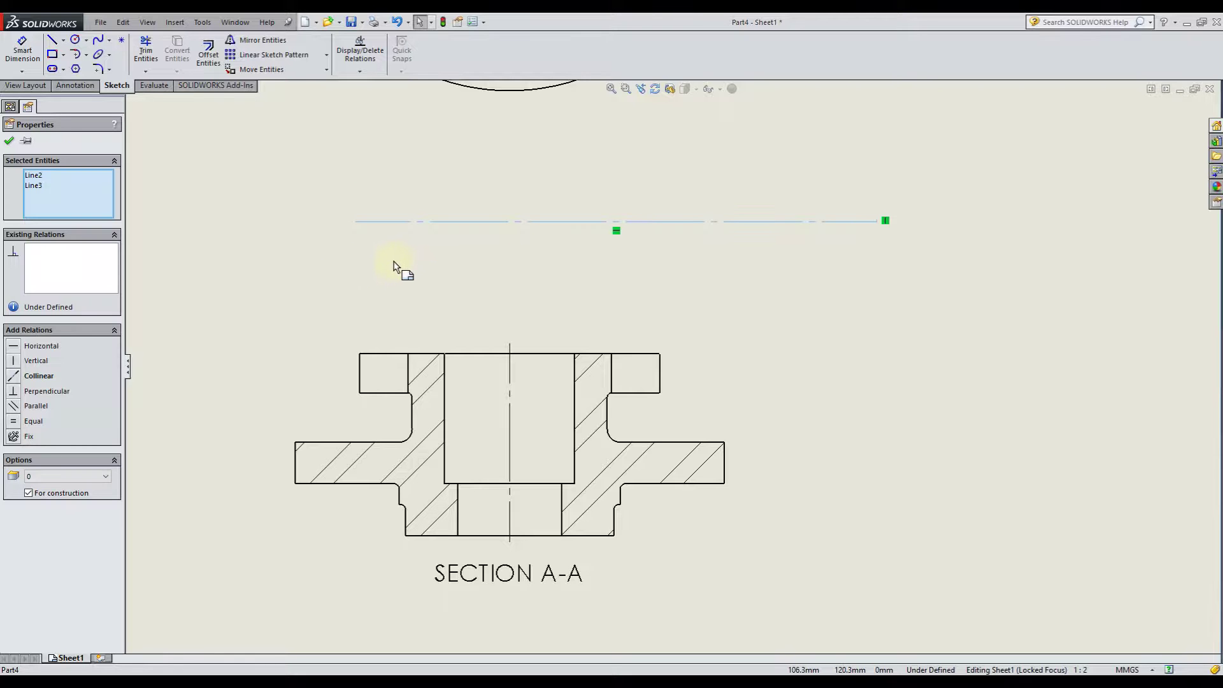
{"action": "key", "text": "Delete"}
Step: Add center marks to the four bolt holes and the central bore in the top view of the flange
{"action": "scroll", "coordinate": [667, 575], "scroll_direction": "up", "scroll_amount": 7}
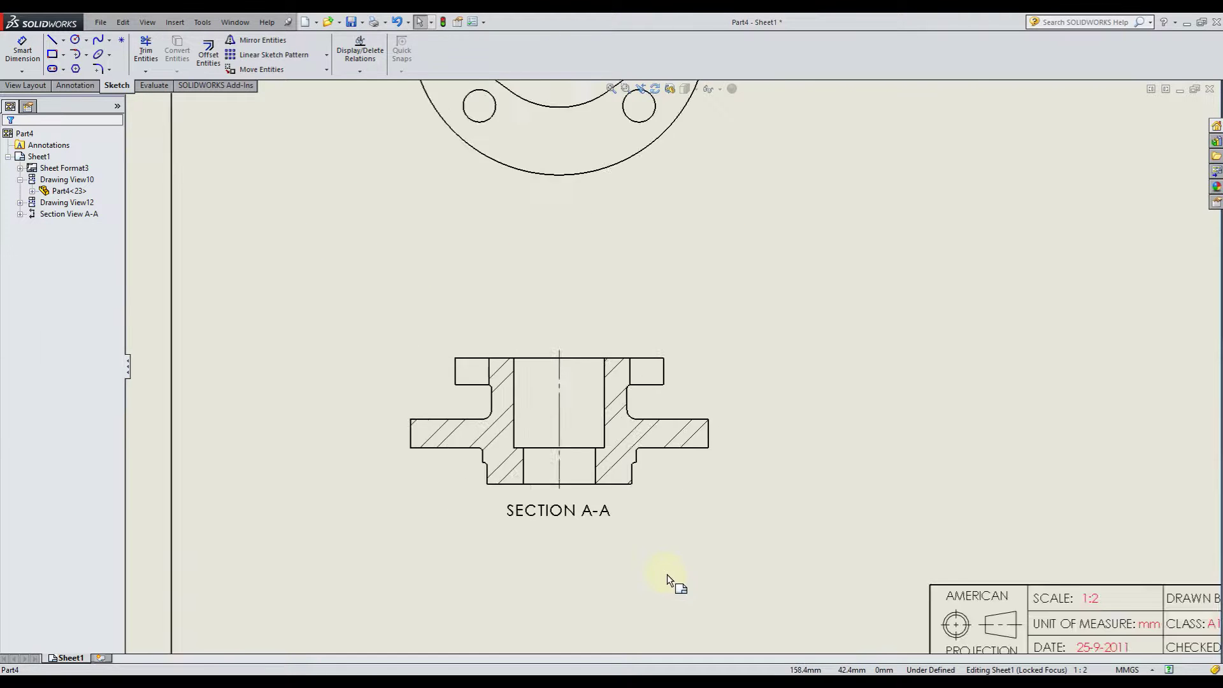
{"action": "scroll", "coordinate": [758, 149], "scroll_direction": "down", "scroll_amount": 3}
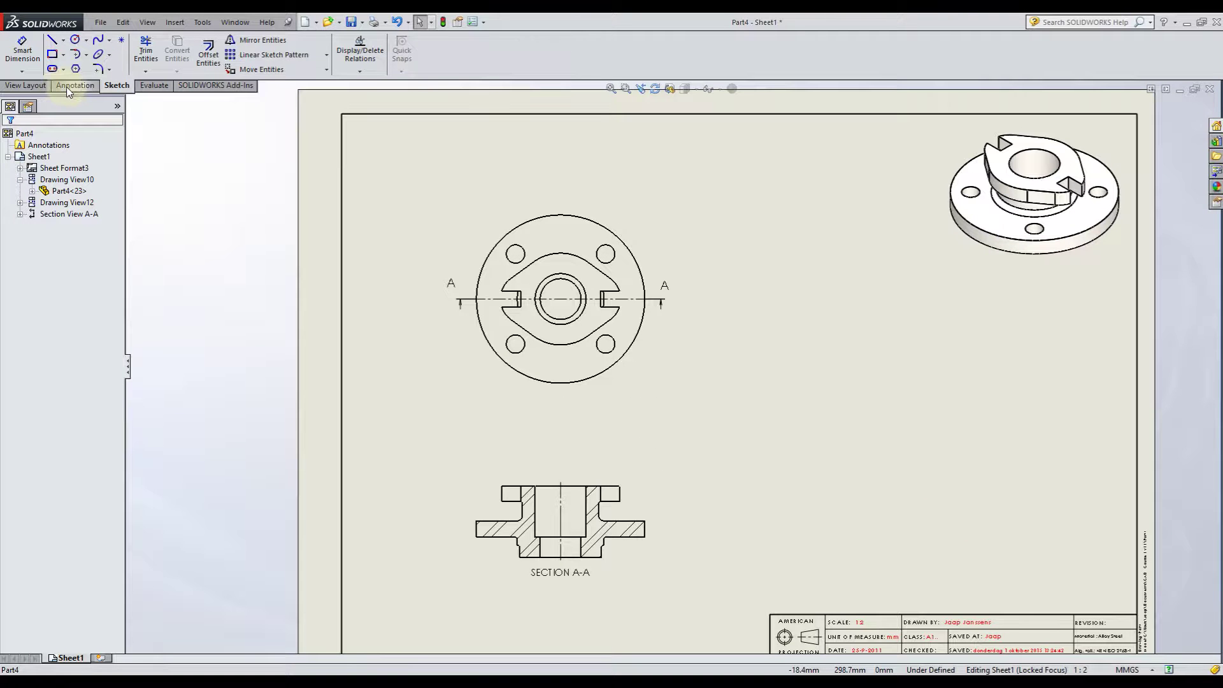
{"action": "left_click", "coordinate": [68, 86]}
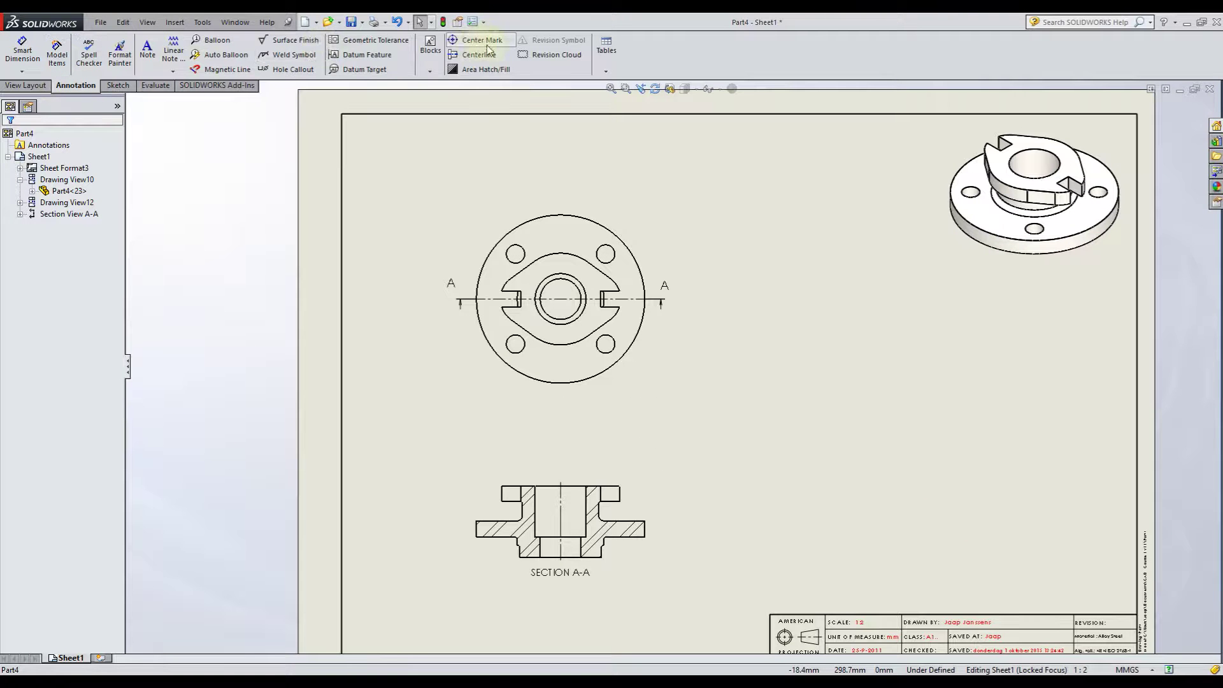
{"action": "left_click", "coordinate": [454, 41]}
{"action": "scroll", "coordinate": [649, 267], "scroll_direction": "down", "scroll_amount": 3}
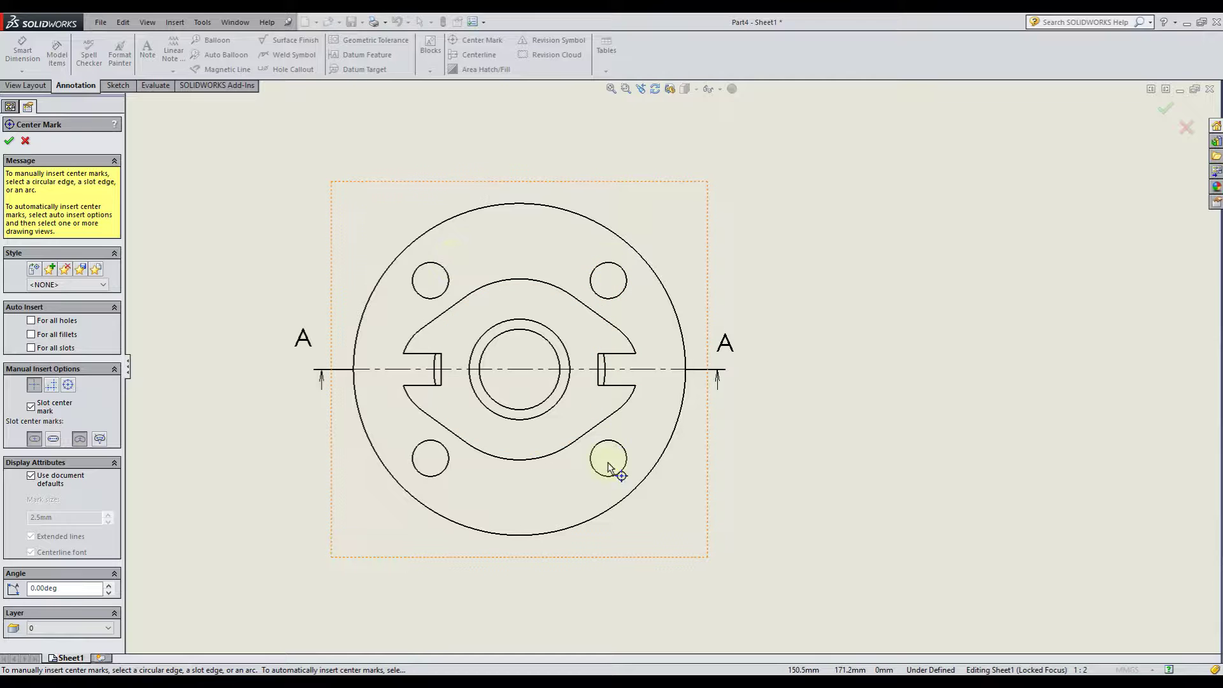
{"action": "left_click", "coordinate": [450, 286]}
{"action": "left_click", "coordinate": [624, 292]}
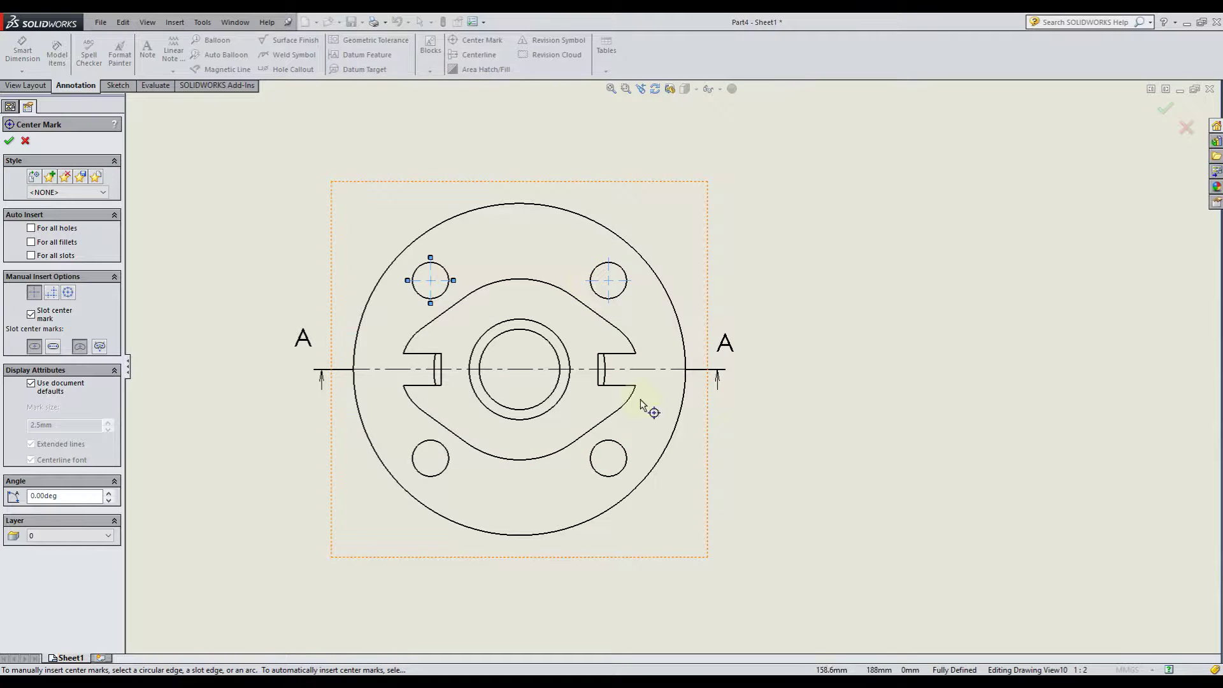
{"action": "left_click", "coordinate": [628, 453]}
{"action": "left_click", "coordinate": [447, 481]}
{"action": "left_click", "coordinate": [554, 406]}
{"action": "key", "text": "Escape"}
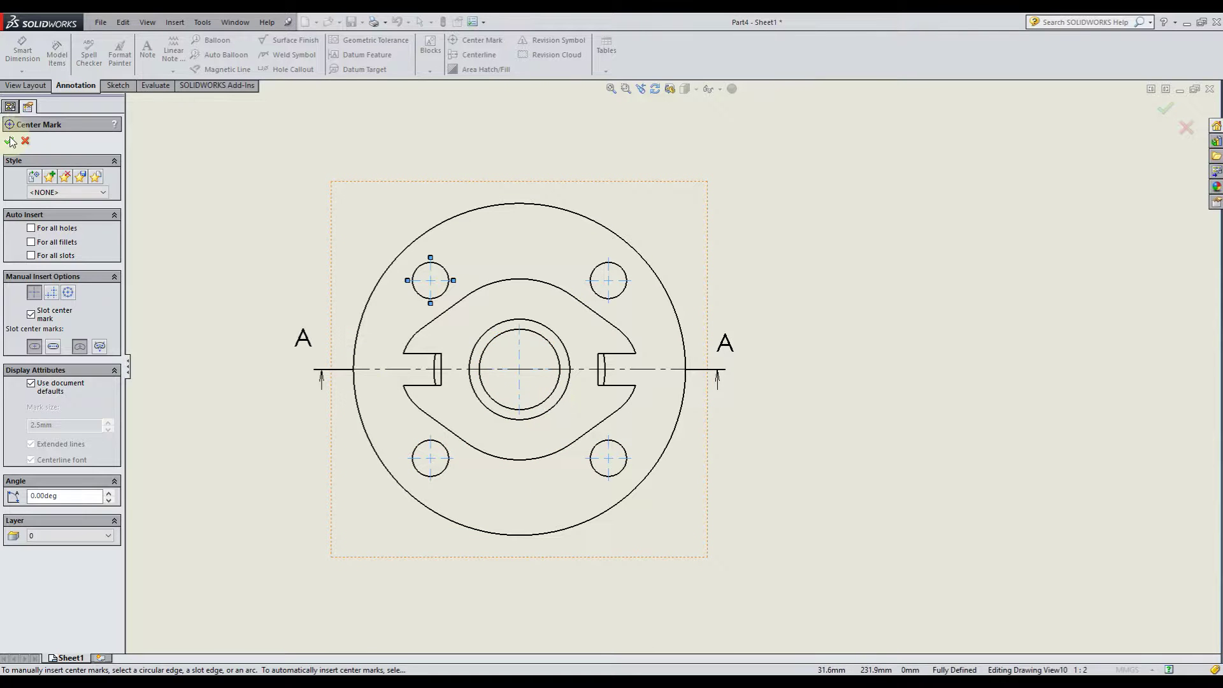
Step: Dimension the upper bore's diameter between its side edges in Section A-A, placing the dimension above the view
{"action": "scroll", "coordinate": [675, 376], "scroll_direction": "up", "scroll_amount": 2}
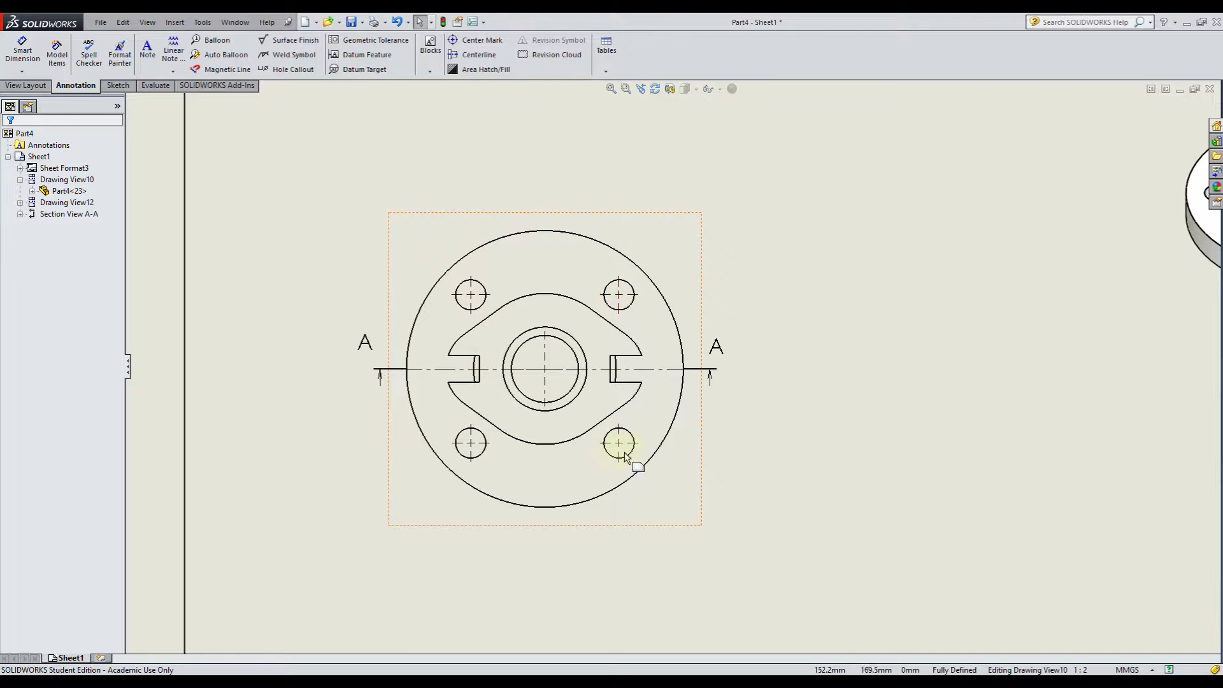
{"action": "scroll", "coordinate": [692, 249], "scroll_direction": "up", "scroll_amount": 5}
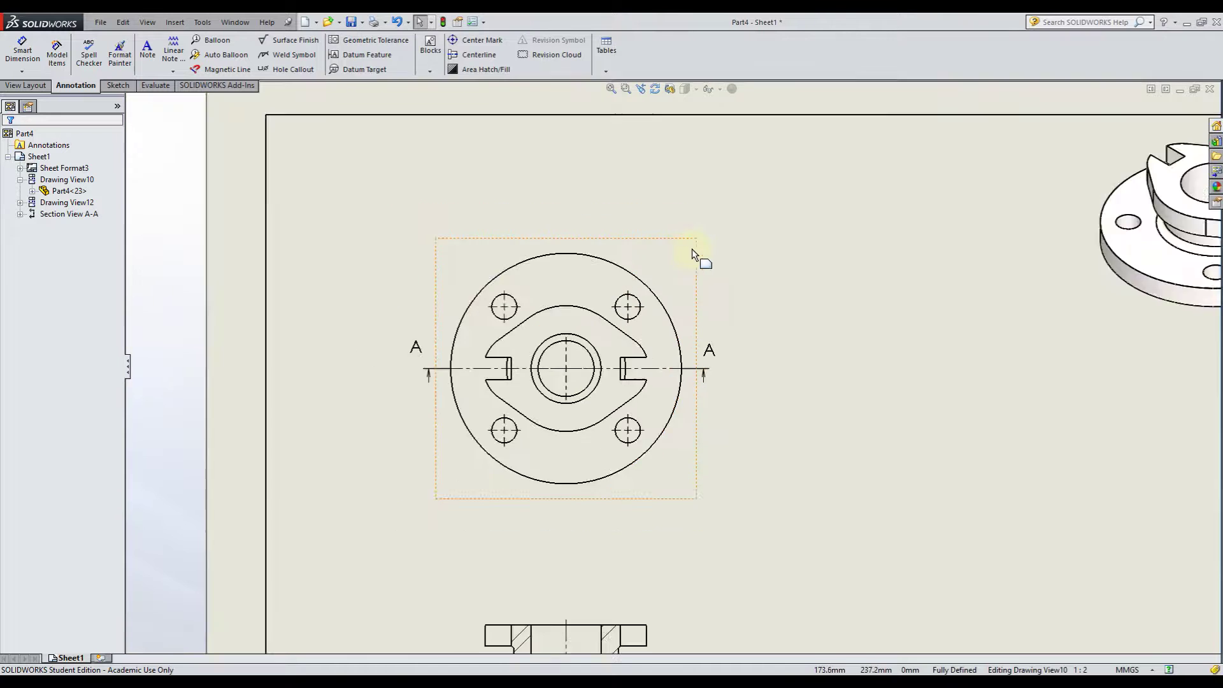
{"action": "scroll", "coordinate": [1022, 477], "scroll_direction": "down", "scroll_amount": 1}
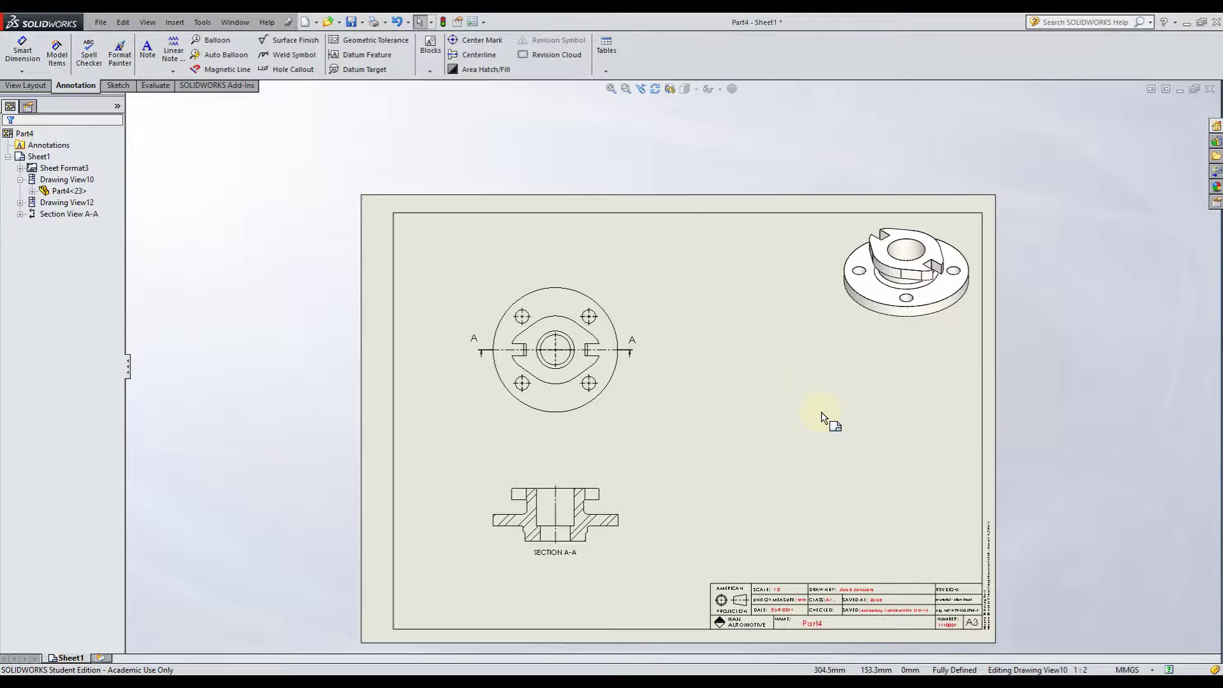
{"action": "left_click", "coordinate": [31, 55]}
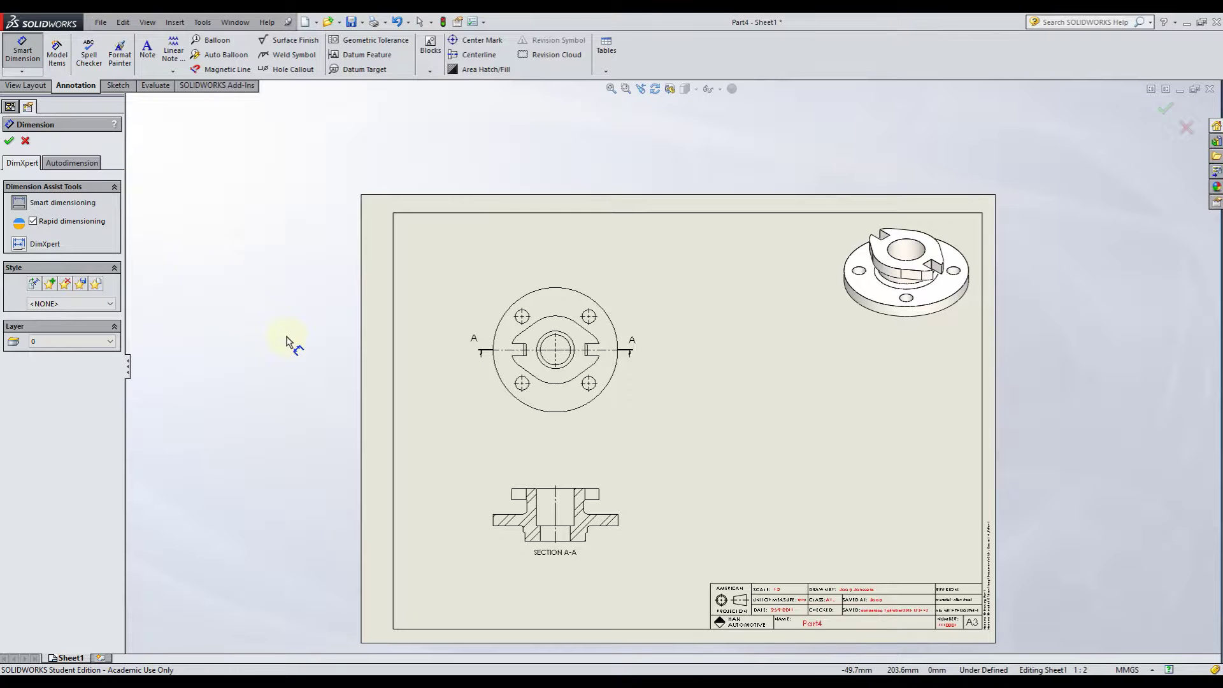
{"action": "scroll", "coordinate": [561, 503], "scroll_direction": "down", "scroll_amount": 3}
{"action": "left_click", "coordinate": [614, 469]}
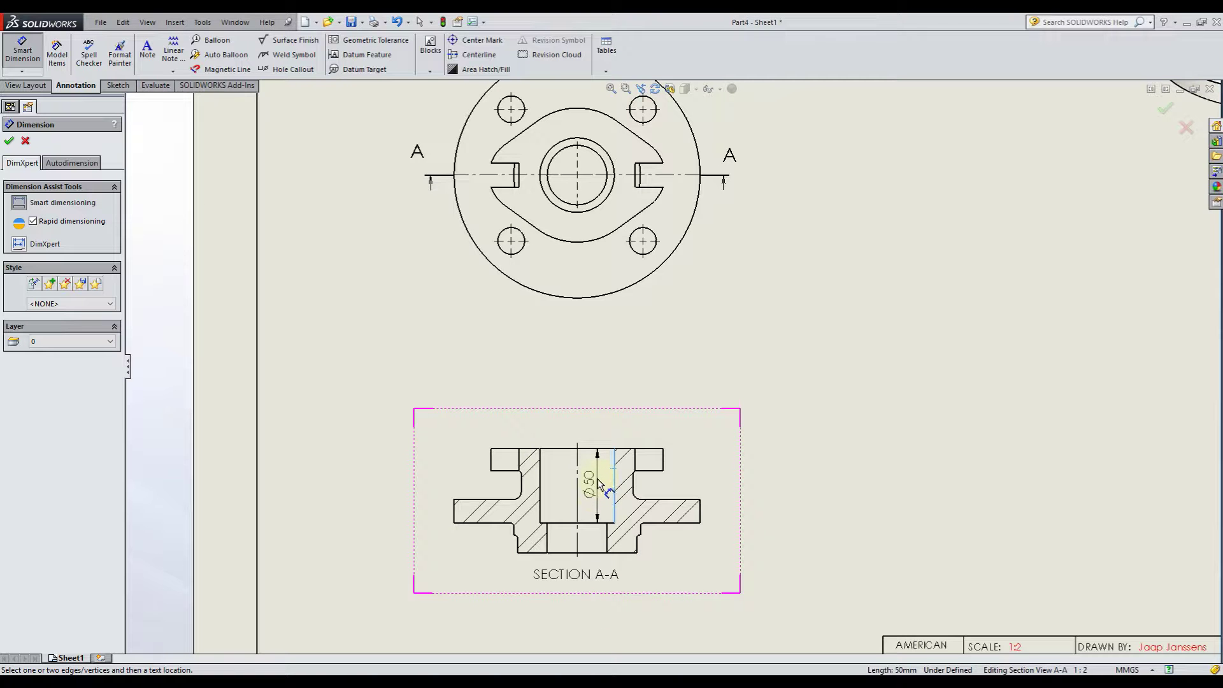
{"action": "left_click", "coordinate": [540, 486]}
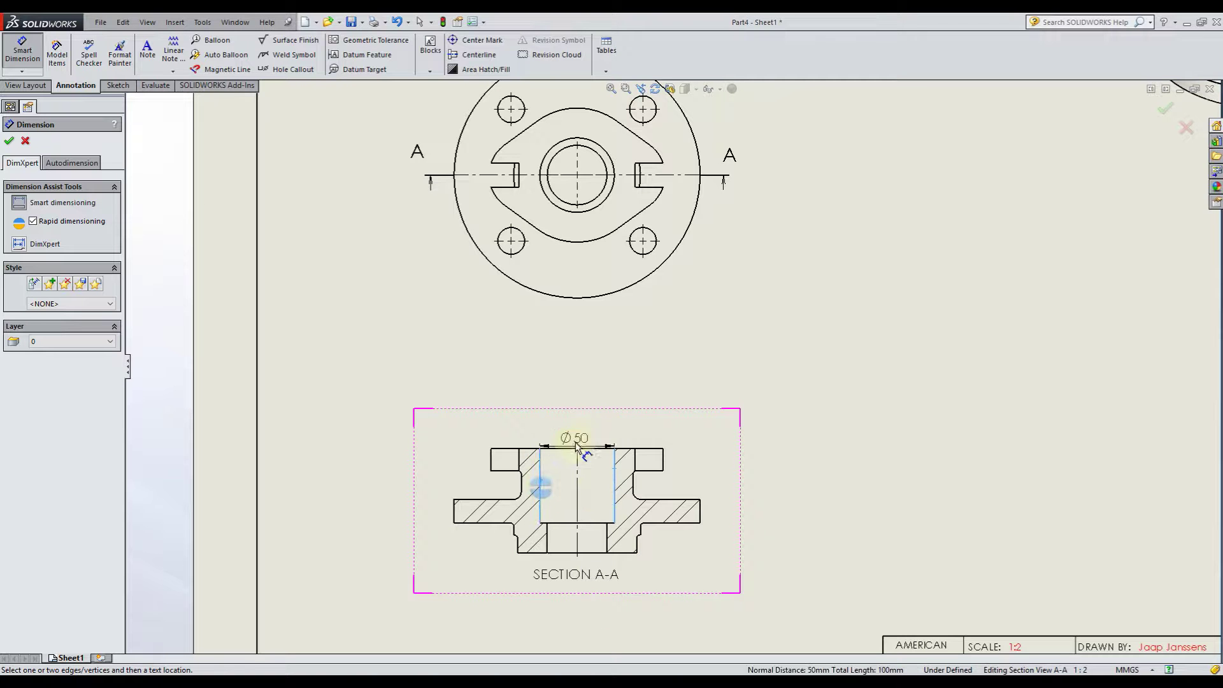
{"action": "left_click", "coordinate": [578, 395]}
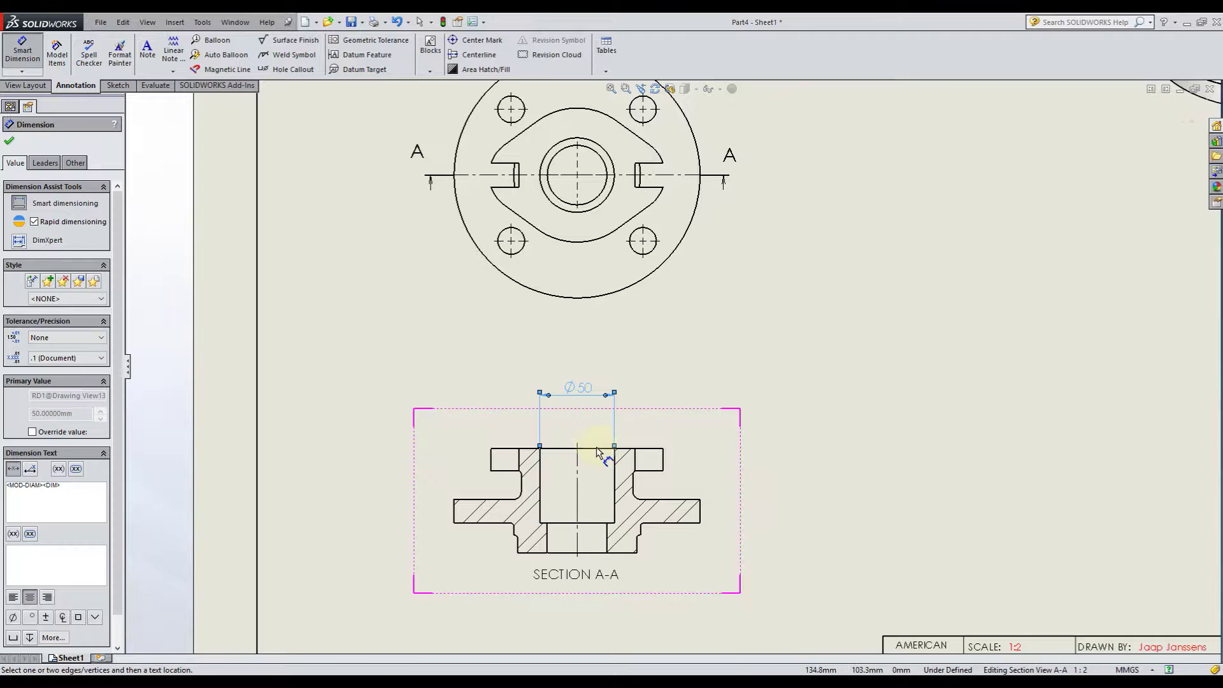
{"action": "key", "text": "Escape"}
Step: Add the trial text "jdnbfkjbdfkjbfd" after the value in the bore diameter's dimension text and erase it again
{"action": "left_click", "coordinate": [566, 393]}
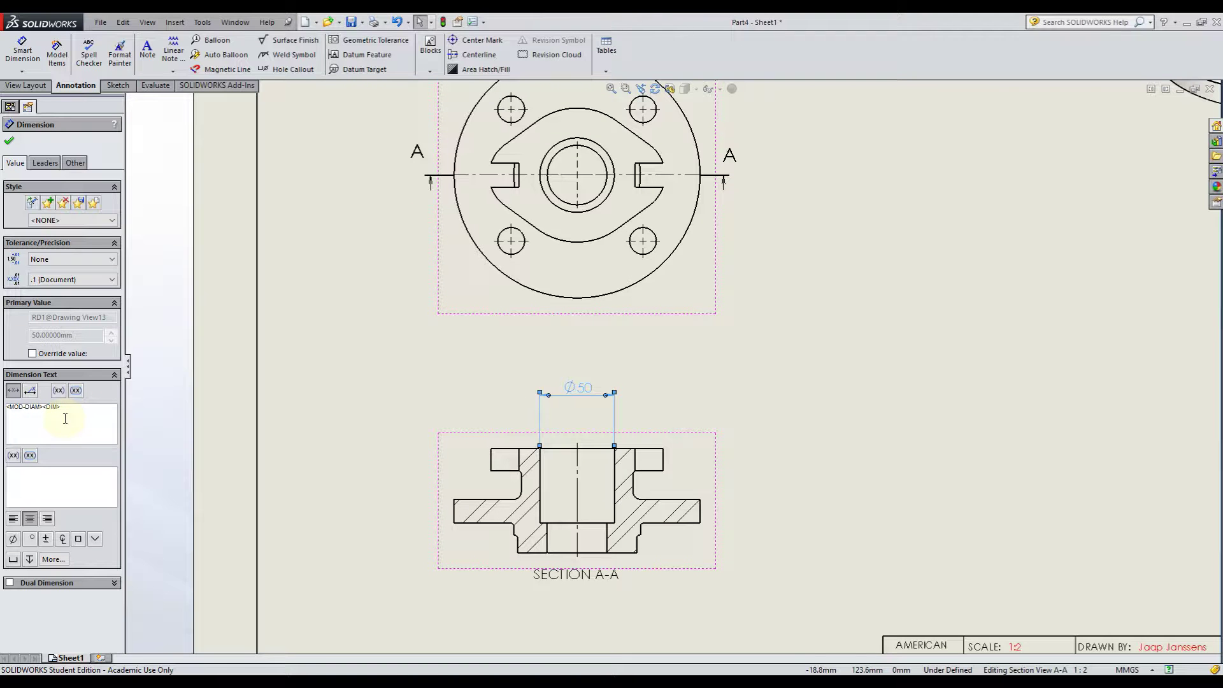
{"action": "type", "text": "jdnbfkjbdfkjbfd"}
{"action": "key", "text": "BackSpace"}
{"action": "key", "text": "BackSpace"}
{"action": "key", "text": "BackSpace"}
{"action": "key", "text": "BackSpace"}
{"action": "key", "text": "BackSpace"}
{"action": "key", "text": "BackSpace"}
{"action": "key", "text": "BackSpace"}
{"action": "key", "text": "BackSpace"}
{"action": "key", "text": "BackSpace"}
{"action": "key", "text": "BackSpace"}
{"action": "key", "text": "BackSpace"}
{"action": "key", "text": "BackSpace"}
{"action": "key", "text": "BackSpace"}
{"action": "key", "text": "BackSpace"}
{"action": "key", "text": "BackSpace"}
Step: Try degree, diameter and square symbols after the value in the bore diameter's dimension text and erase them again
{"action": "left_click", "coordinate": [33, 539]}
{"action": "left_click", "coordinate": [13, 539]}
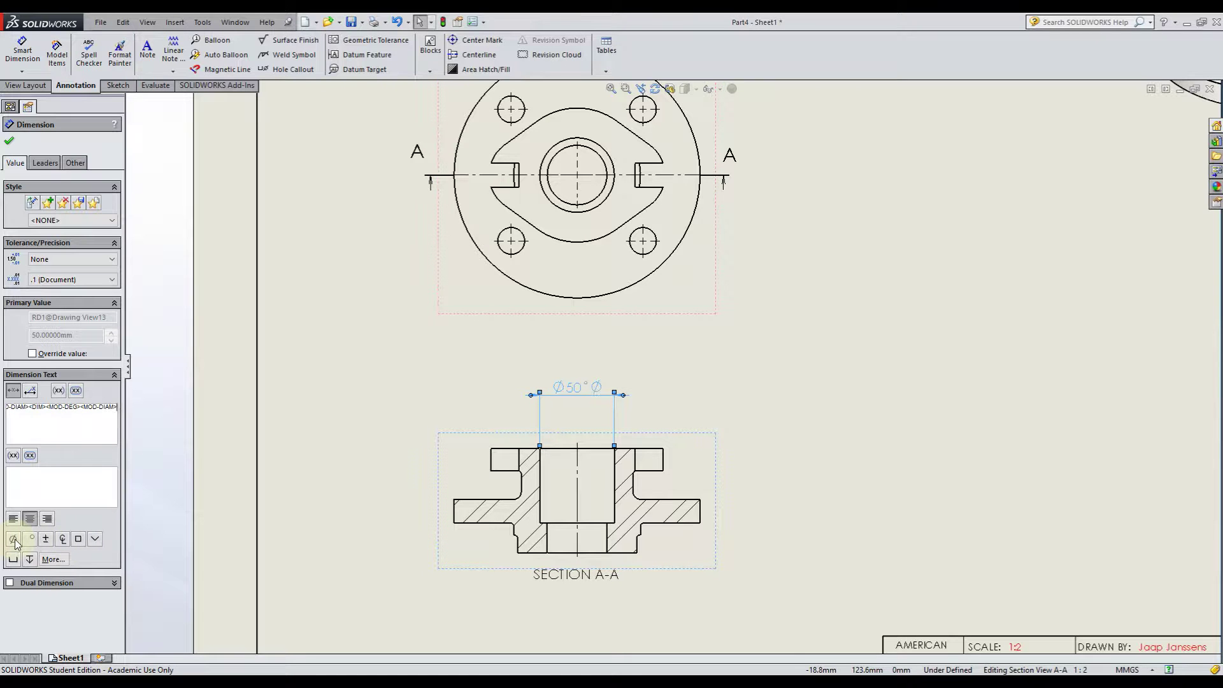
{"action": "left_click", "coordinate": [78, 539]}
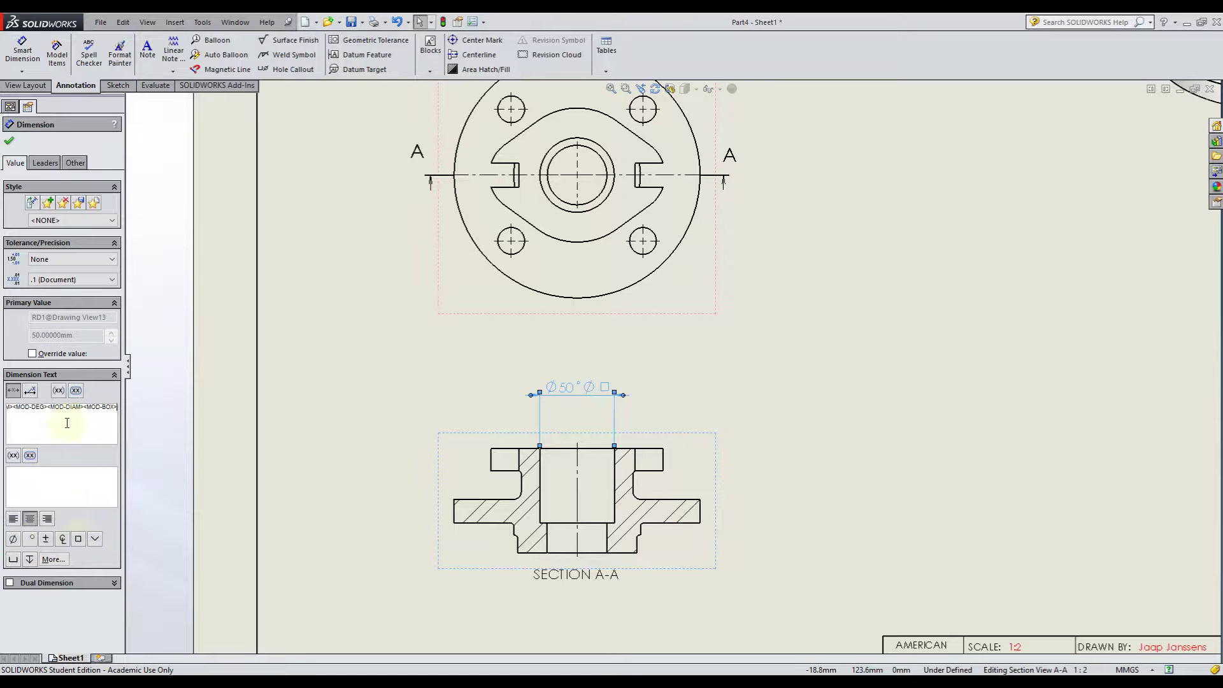
{"action": "left_click_drag", "start_coordinate": [46, 407], "coordinate": [204, 404]}
{"action": "key", "text": "Delete"}
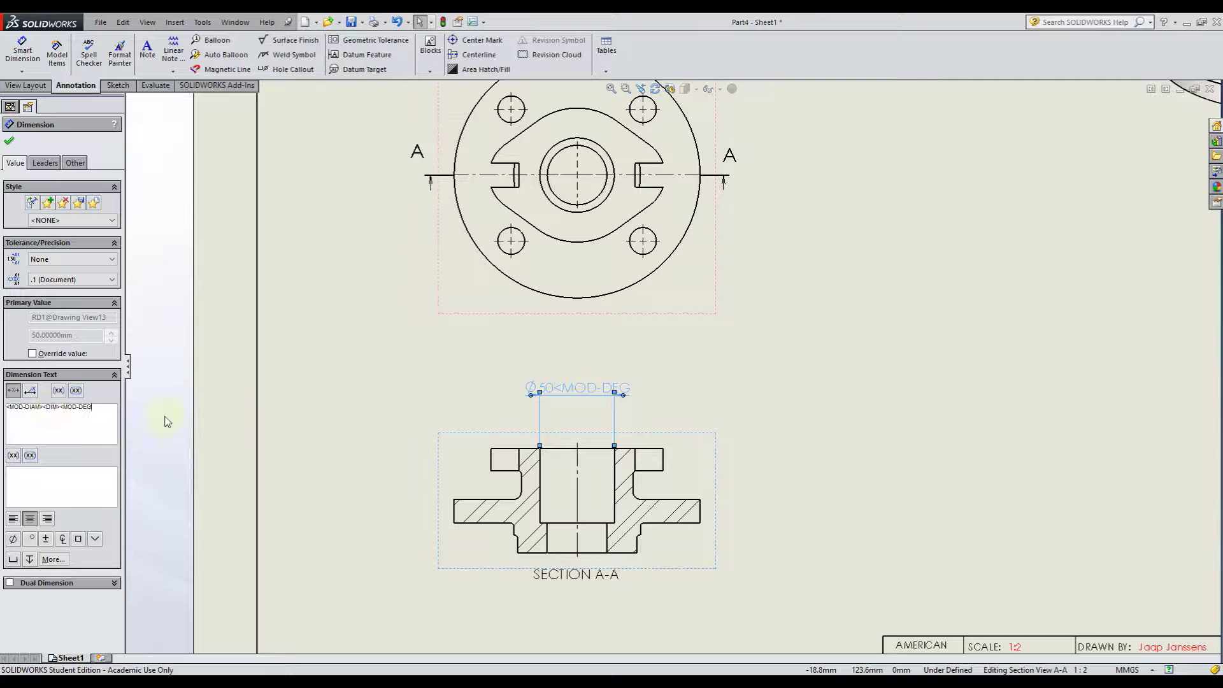
{"action": "left_click_drag", "start_coordinate": [72, 410], "coordinate": [167, 412]}
{"action": "key", "text": "Delete"}
Step: Remove the diameter symbol in front of the bore dimension's value
{"action": "left_click_drag", "start_coordinate": [42, 410], "coordinate": [69, 409]}
{"action": "left_click", "coordinate": [72, 408]}
{"action": "left_click", "coordinate": [45, 431]}
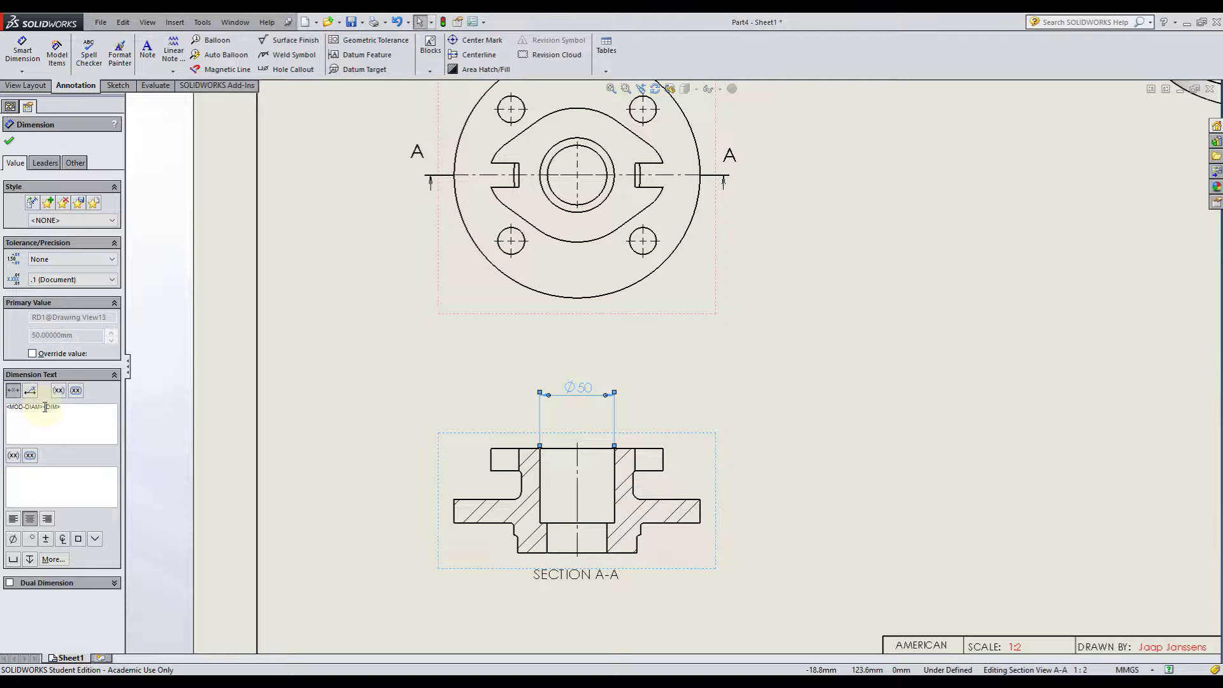
{"action": "key", "text": "BackSpace"}
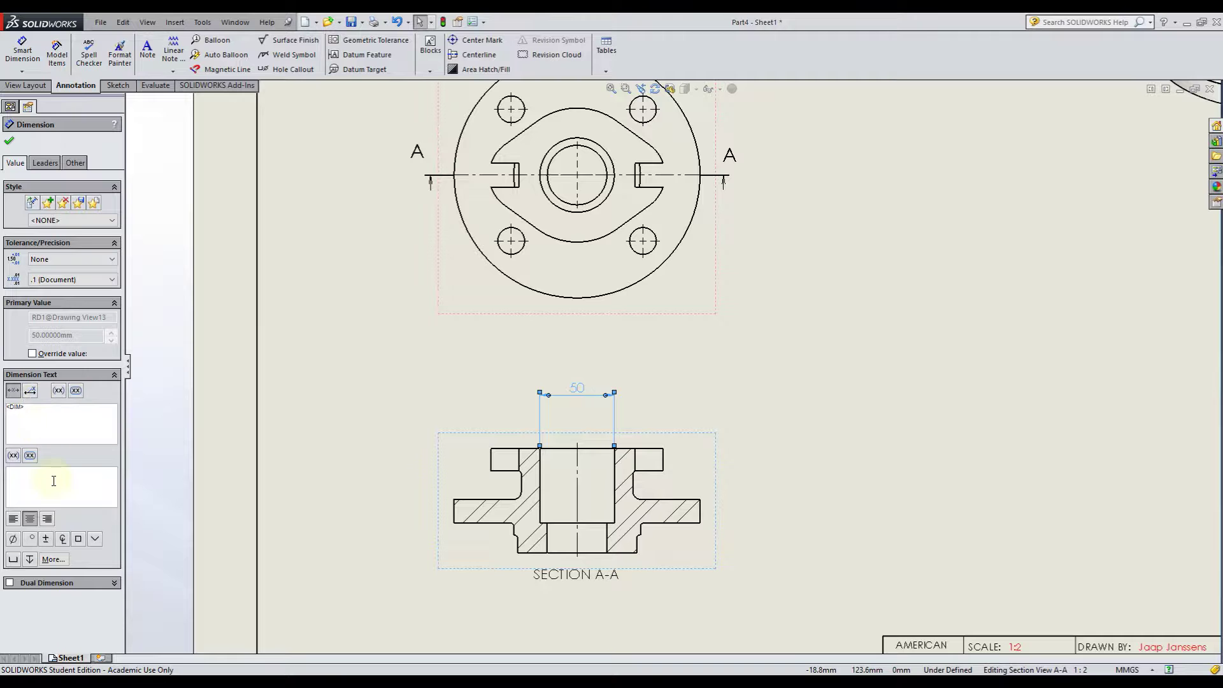
Step: Try a plus-minus symbol in front of the bore dimension's value and erase it again
{"action": "left_click", "coordinate": [53, 538]}
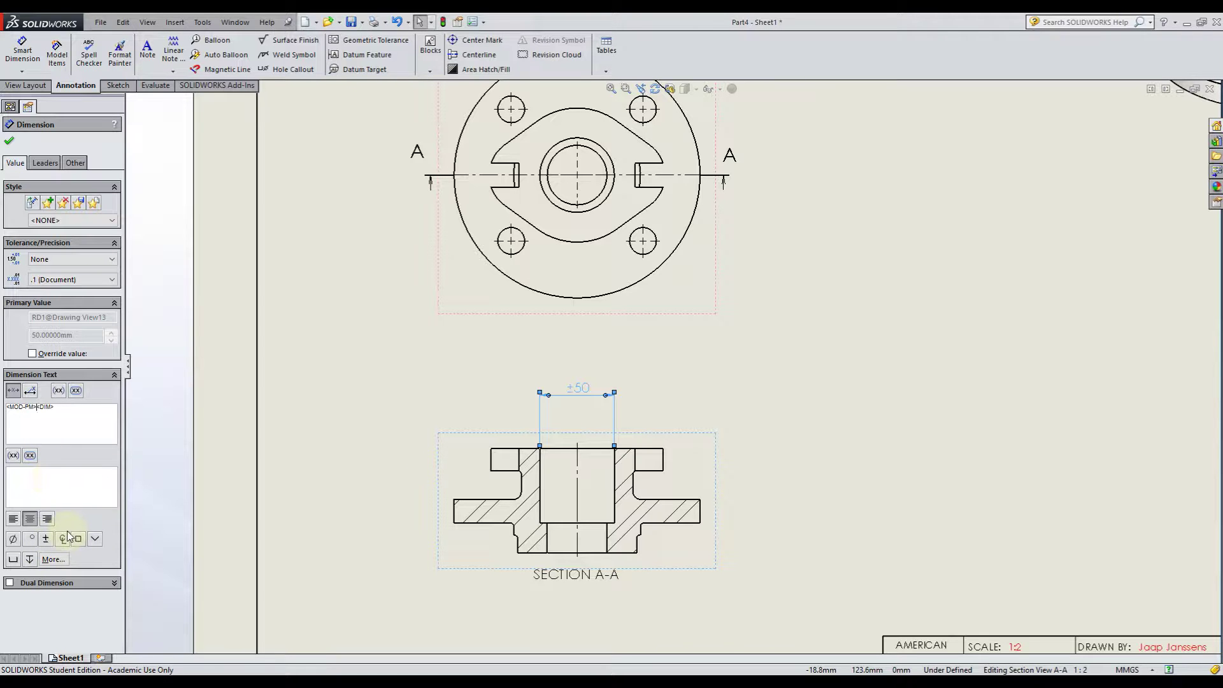
{"action": "left_click_drag", "start_coordinate": [37, 406], "coordinate": [3, 406]}
{"action": "key", "text": "Delete"}
Step: Set the bore dimension's unit precision to .1, try .12 instead, and return it to .1
{"action": "left_click", "coordinate": [96, 279]}
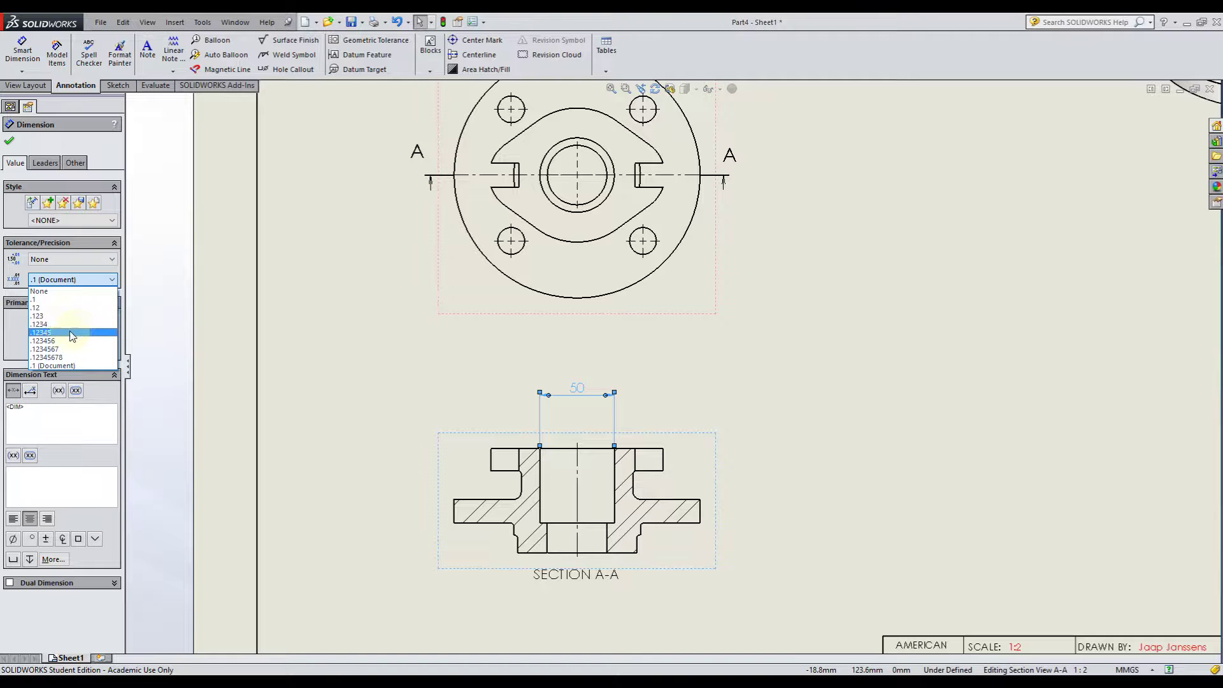
{"action": "left_click", "coordinate": [209, 312]}
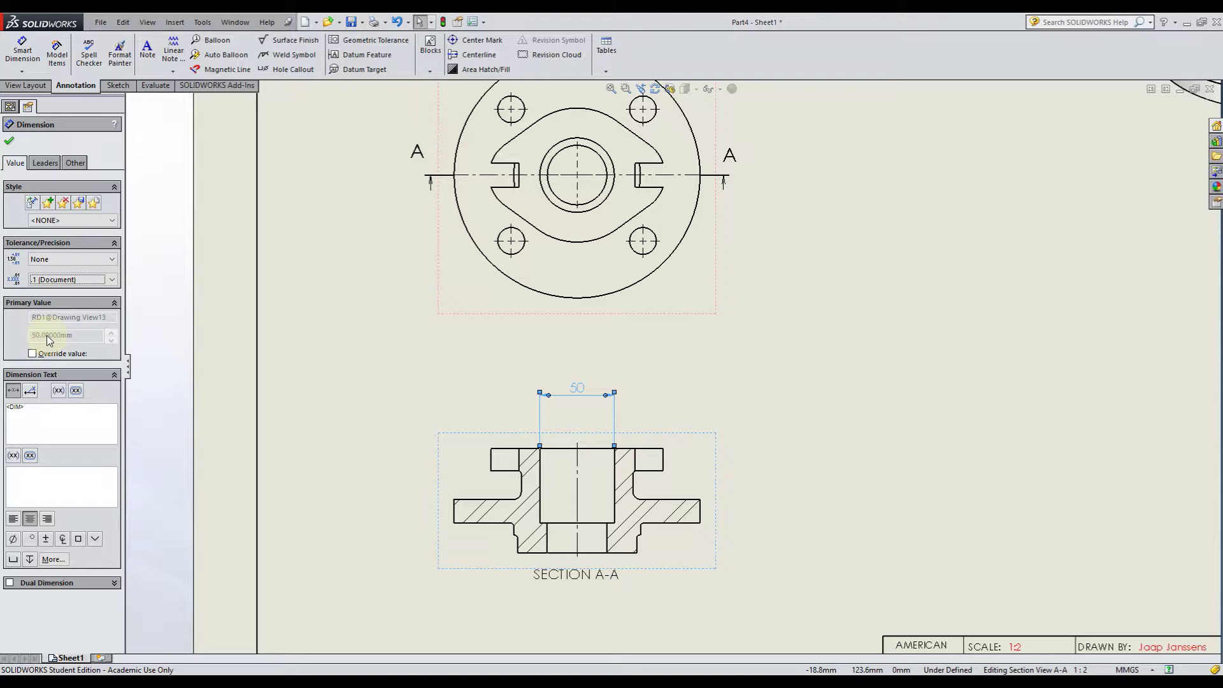
{"action": "left_click", "coordinate": [83, 280]}
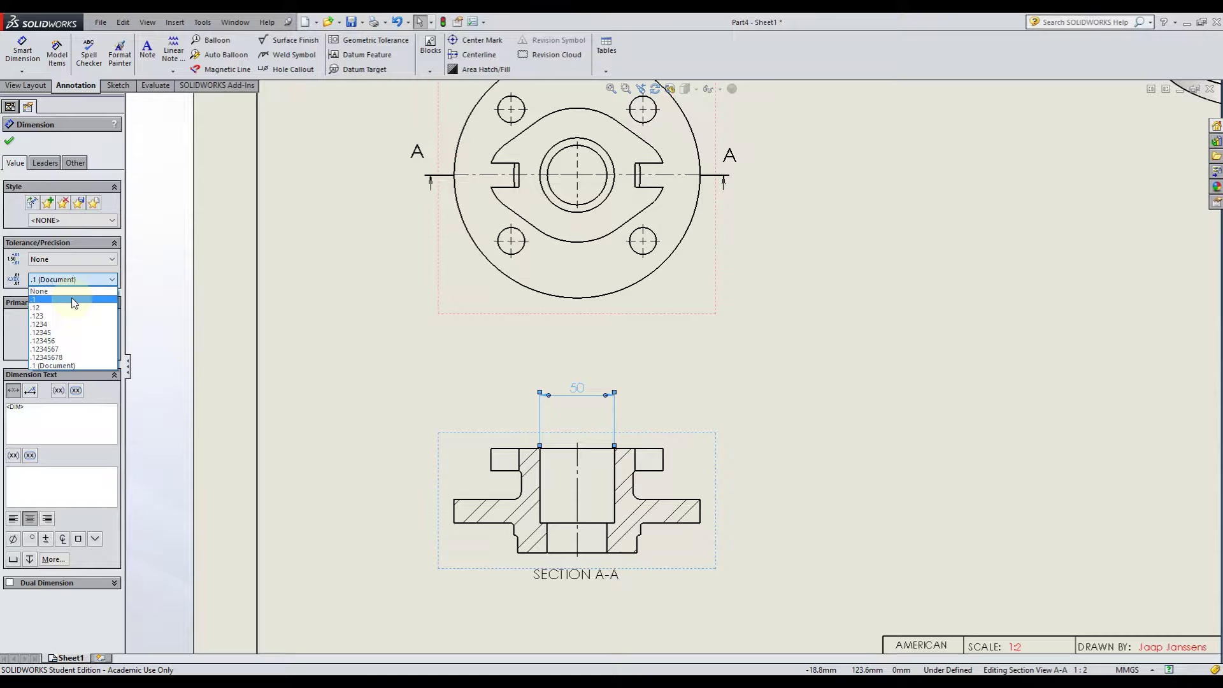
{"action": "left_click", "coordinate": [74, 300]}
{"action": "left_click", "coordinate": [185, 300]}
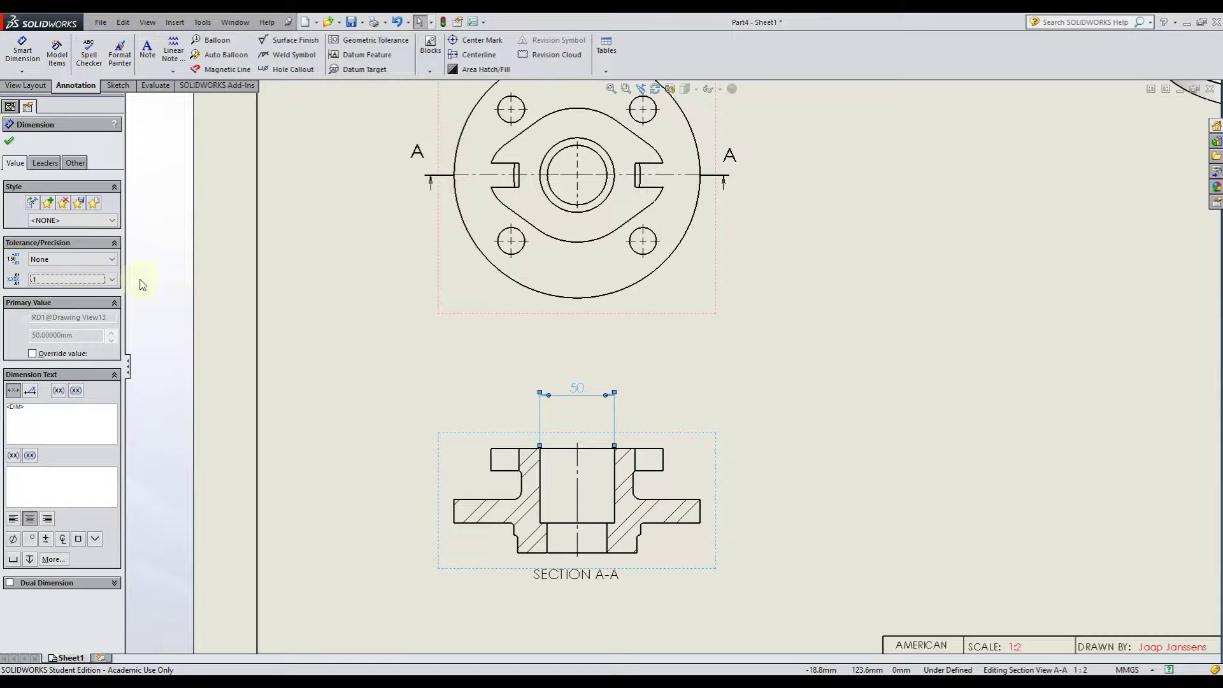
{"action": "left_click", "coordinate": [89, 280]}
{"action": "left_click", "coordinate": [79, 308]}
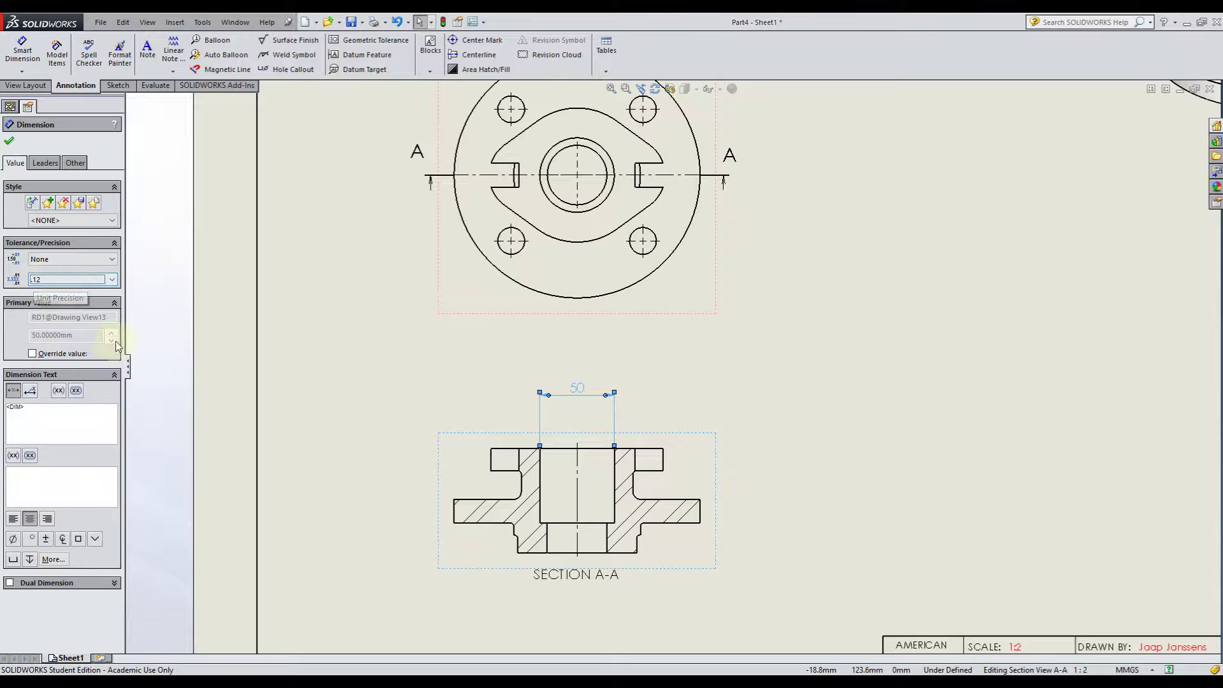
{"action": "left_click", "coordinate": [72, 280]}
{"action": "left_click", "coordinate": [66, 304]}
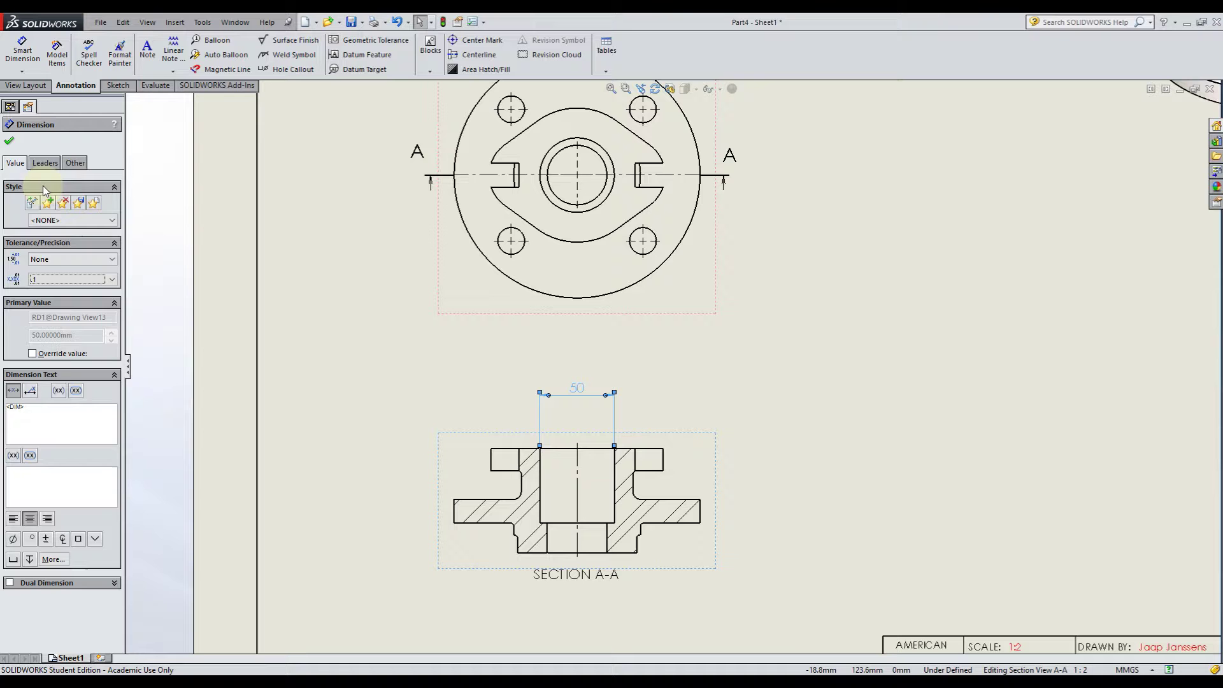
Step: Choose the document's default filled arrowhead for the bore dimension's leaders and accept the dimension settings
{"action": "left_click", "coordinate": [45, 162]}
{"action": "left_click", "coordinate": [69, 221]}
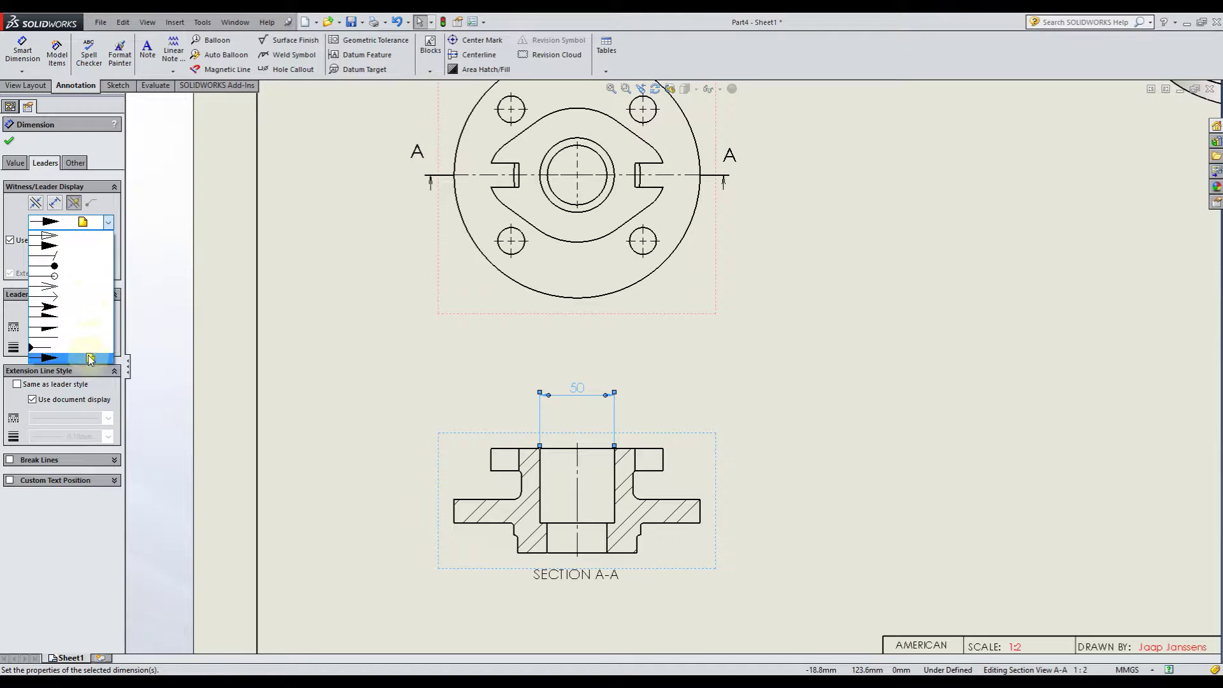
{"action": "left_click", "coordinate": [56, 356]}
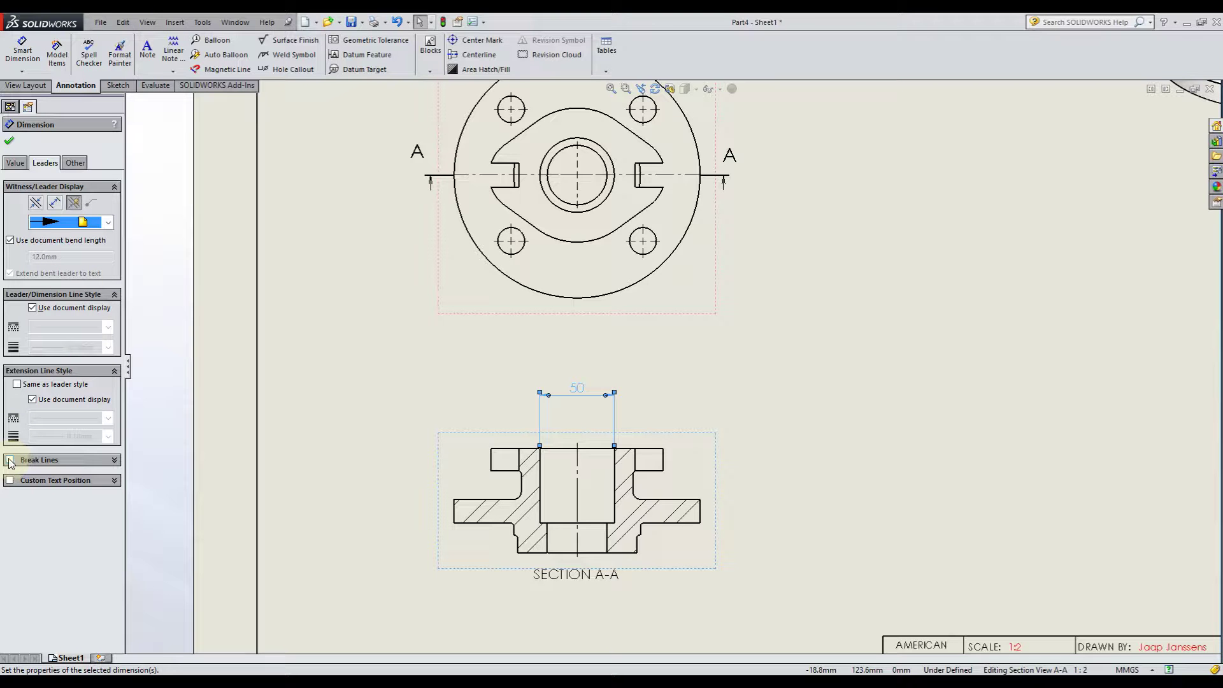
{"action": "left_click", "coordinate": [9, 141]}
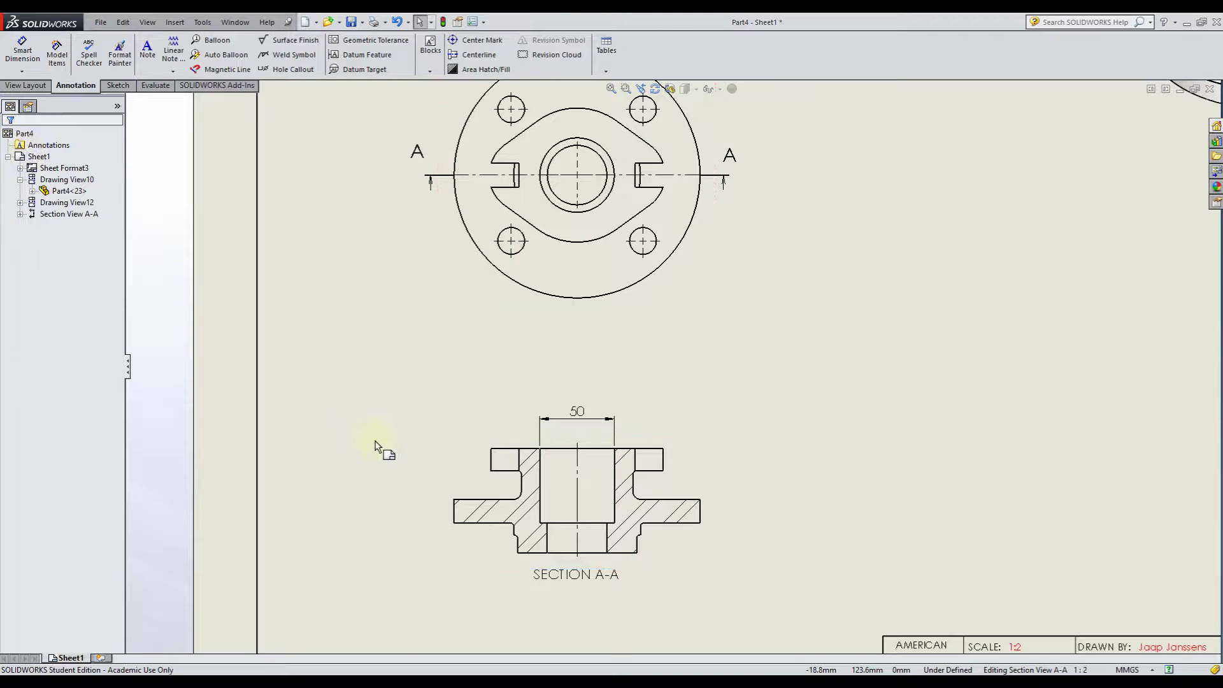
Step: Dimension the radius of the fillet between the hub and the flange plate on the right of Section A-A
{"action": "scroll", "coordinate": [635, 505], "scroll_direction": "down", "scroll_amount": 5}
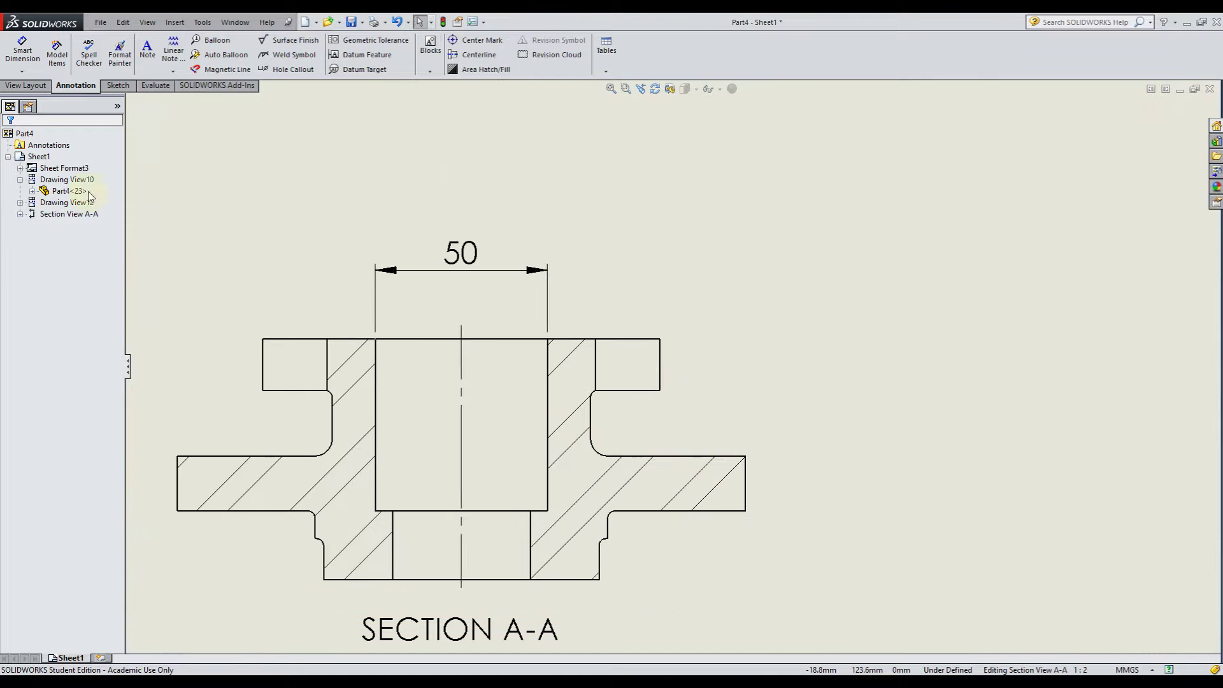
{"action": "left_click", "coordinate": [38, 64]}
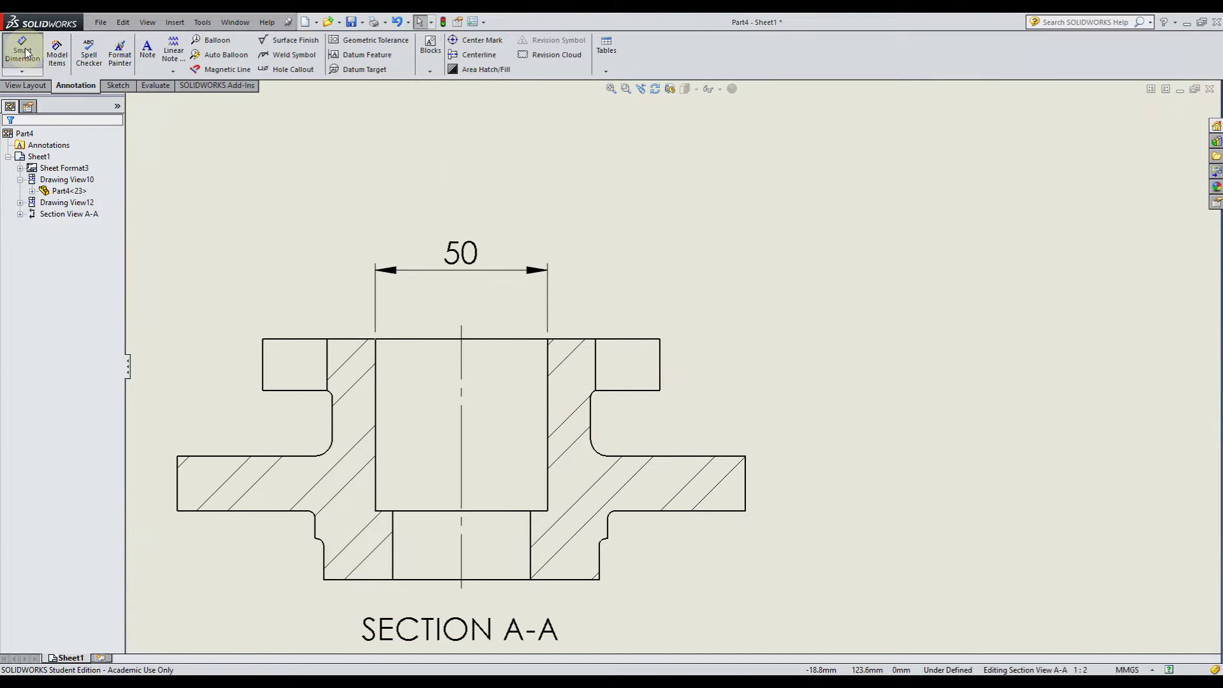
{"action": "left_click", "coordinate": [598, 453]}
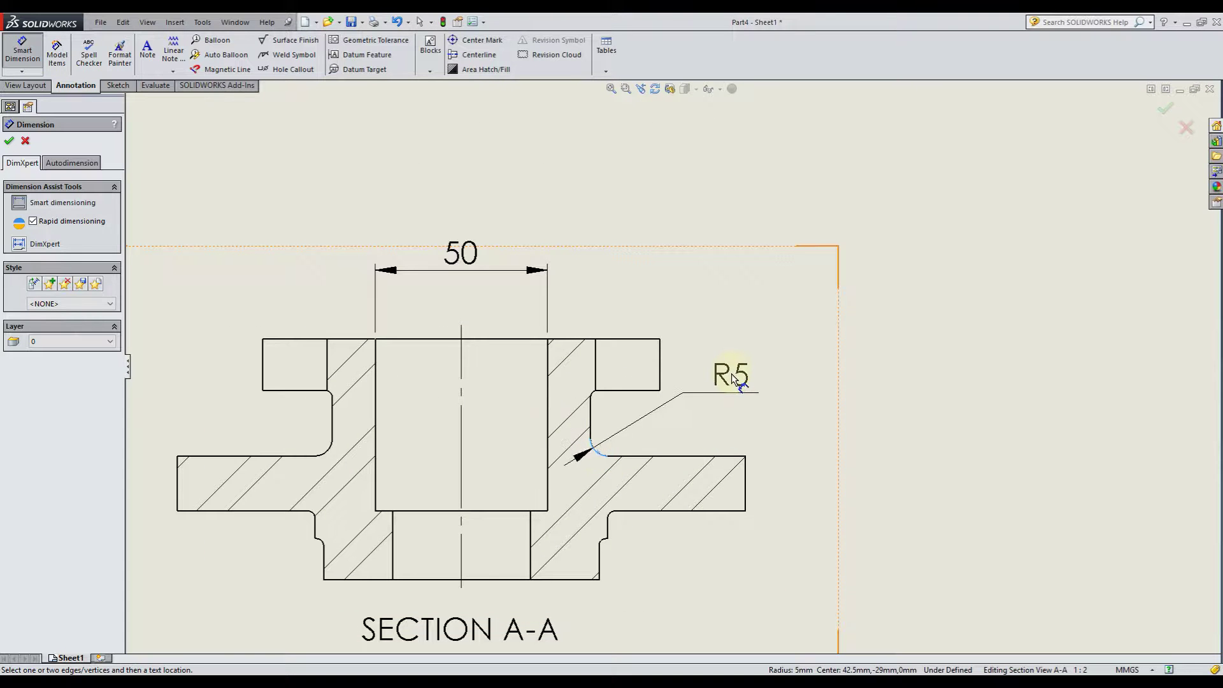
{"action": "left_click", "coordinate": [731, 373]}
{"action": "key", "text": "Escape"}
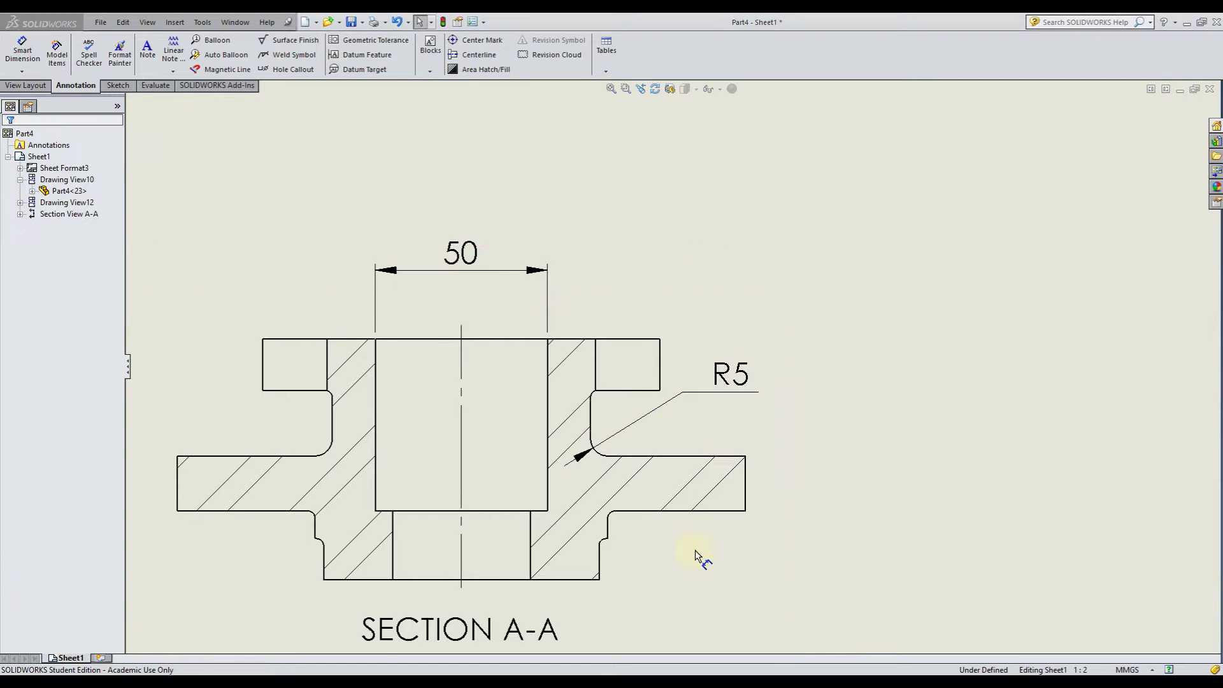
Step: Dimension the lower-left bolt hole's diameter with a vertical linear dimension left of the top view, moving its text below the arrows
{"action": "scroll", "coordinate": [697, 582], "scroll_direction": "up", "scroll_amount": 5}
{"action": "scroll", "coordinate": [667, 300], "scroll_direction": "down", "scroll_amount": 6}
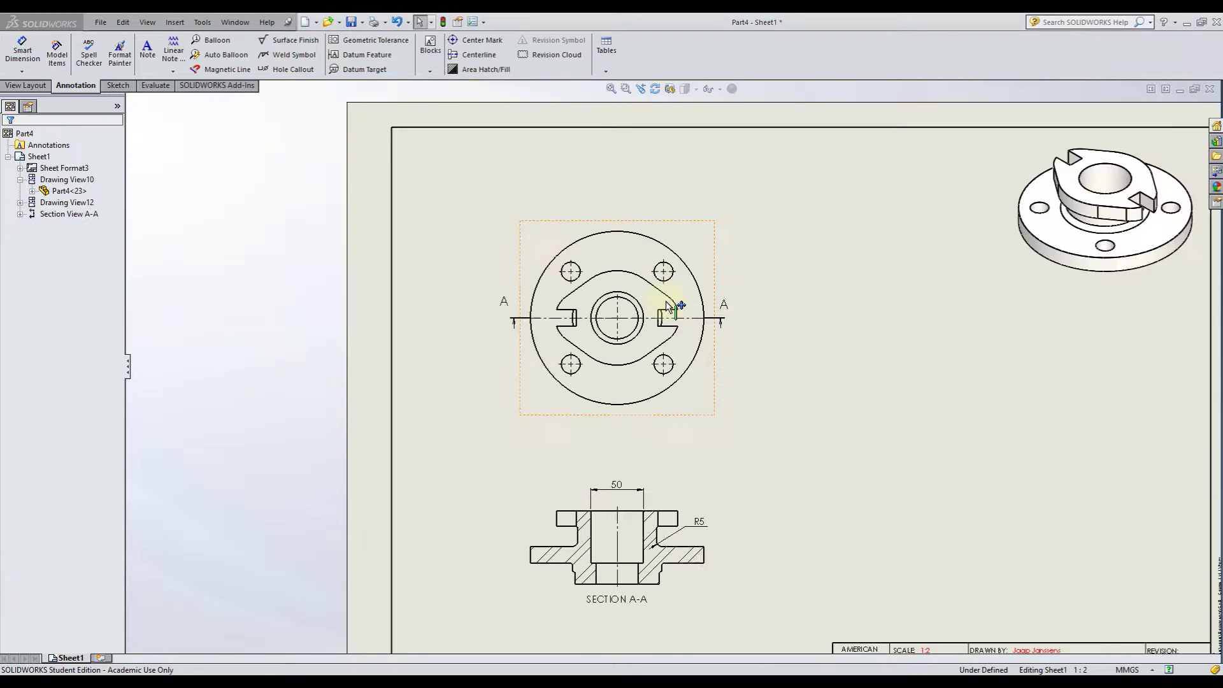
{"action": "left_click", "coordinate": [22, 51]}
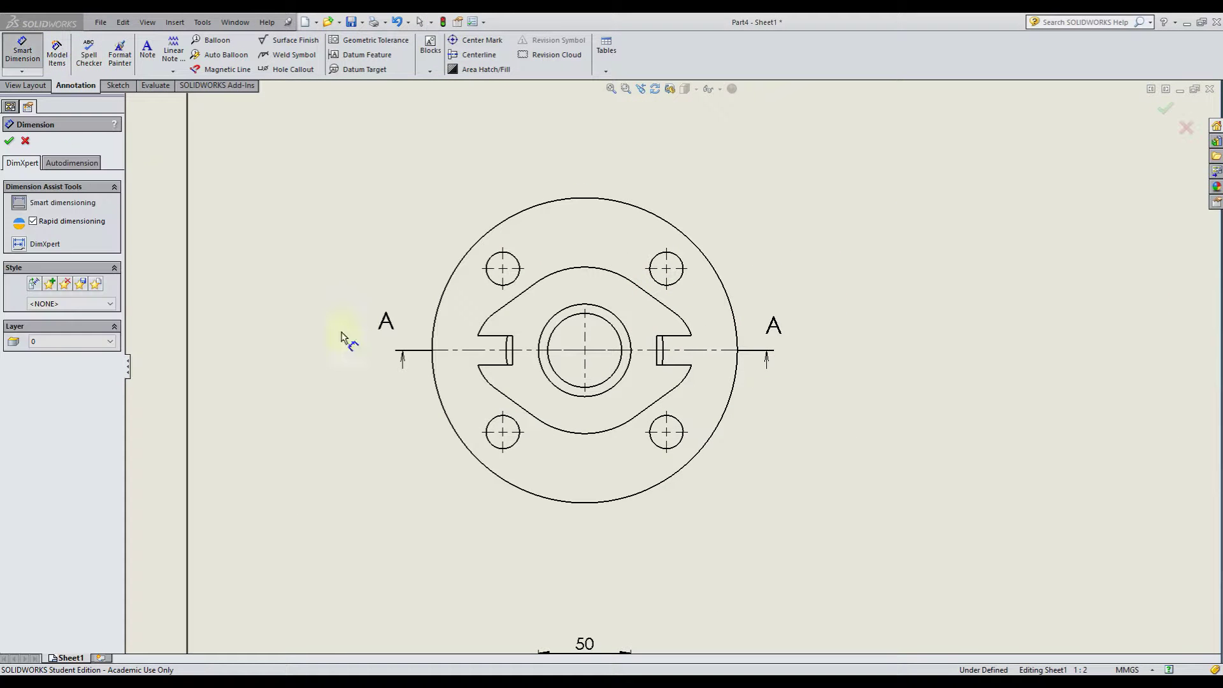
{"action": "left_click", "coordinate": [513, 447]}
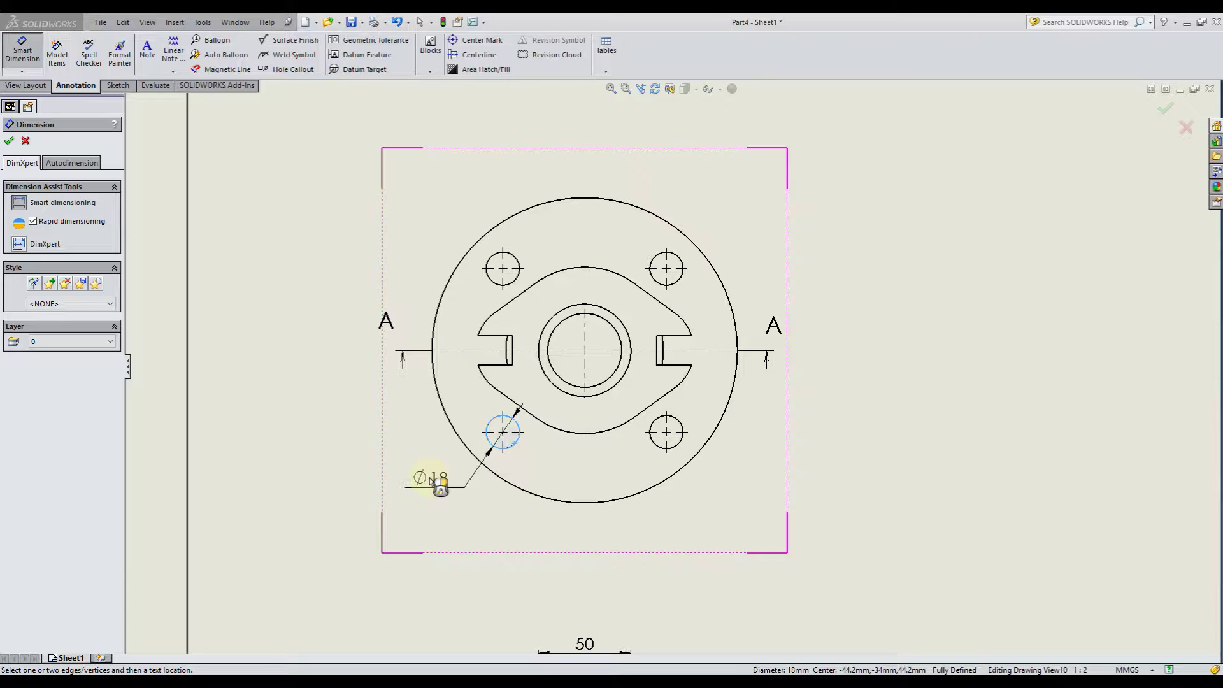
{"action": "left_click", "coordinate": [363, 430]}
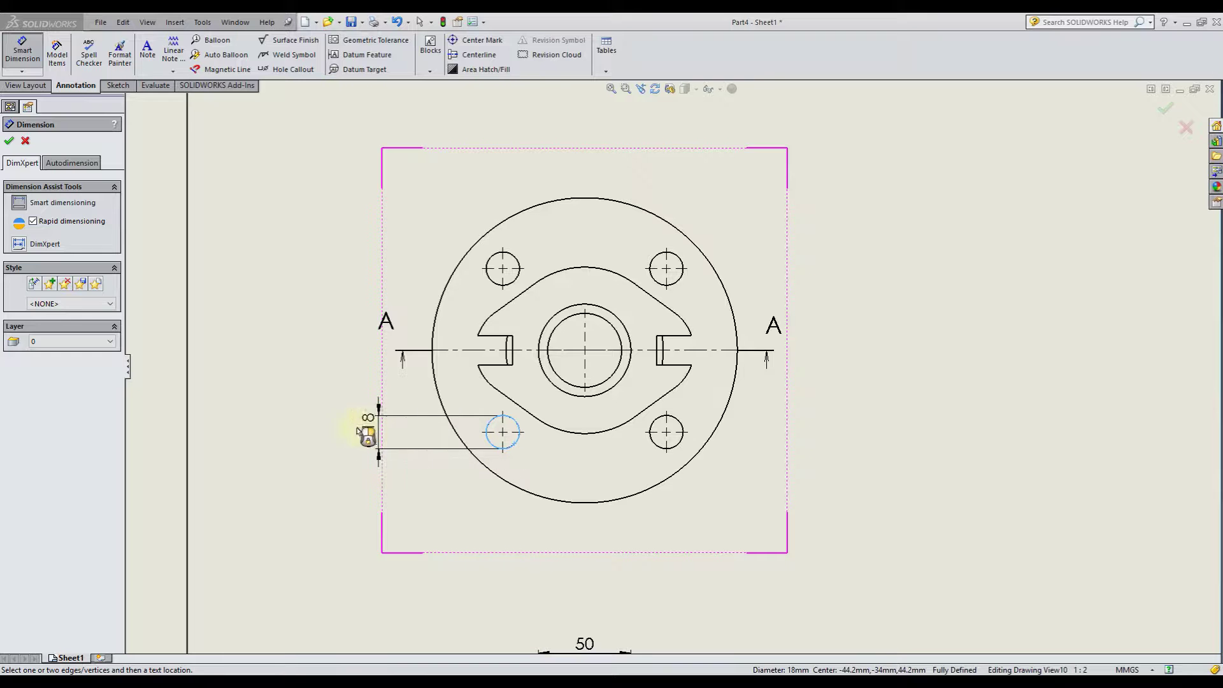
{"action": "left_click", "coordinate": [328, 433]}
{"action": "key", "text": "Escape"}
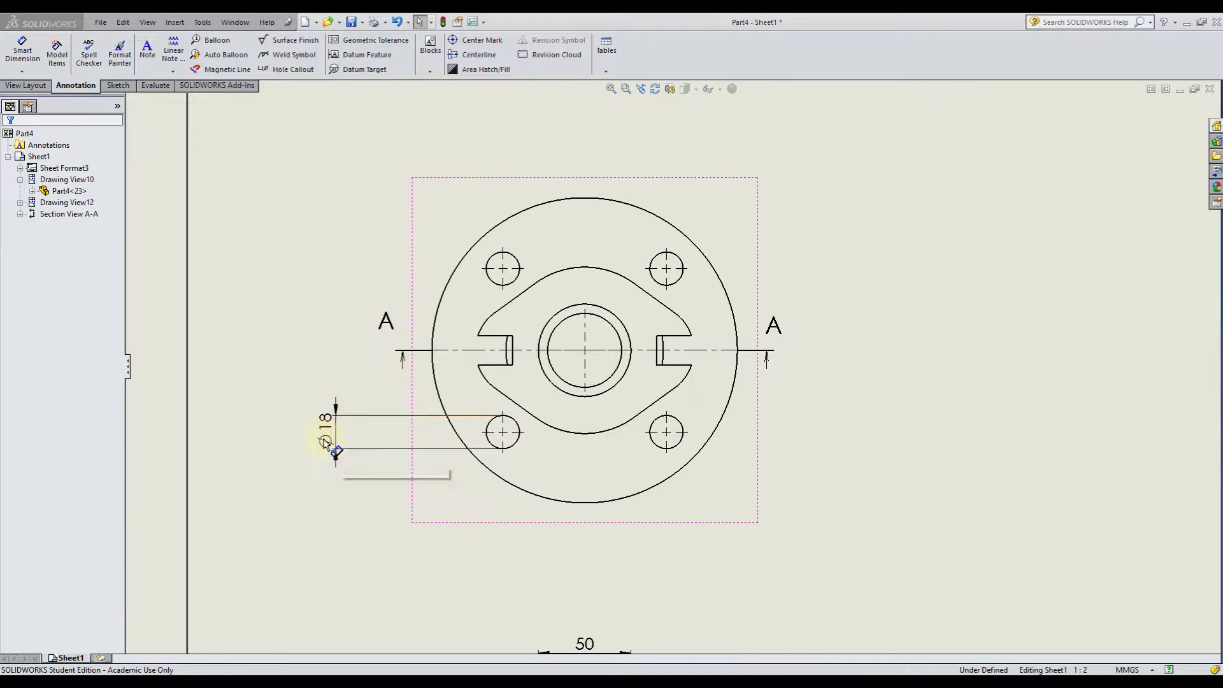
{"action": "left_click_drag", "start_coordinate": [326, 441], "coordinate": [344, 493]}
{"action": "left_click", "coordinate": [291, 367]}
Step: Dimension the horizontal distance between the two upper bolt holes, placing the dimension above the top view
{"action": "left_click", "coordinate": [23, 52]}
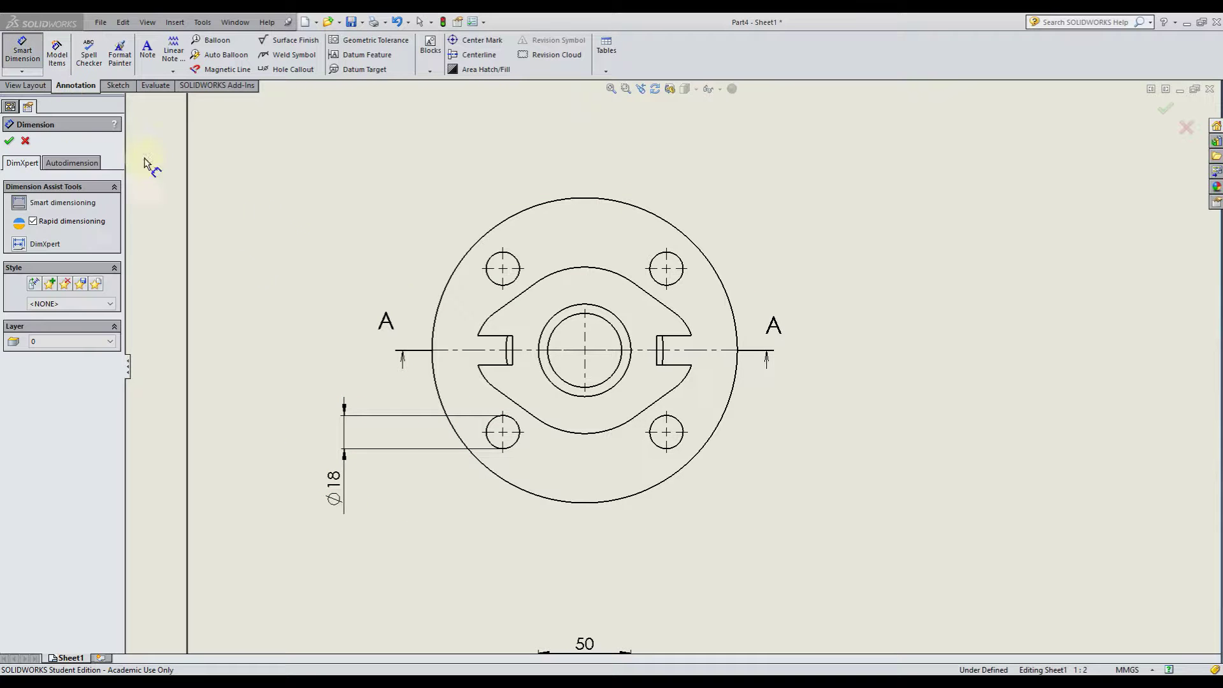
{"action": "left_click", "coordinate": [514, 280]}
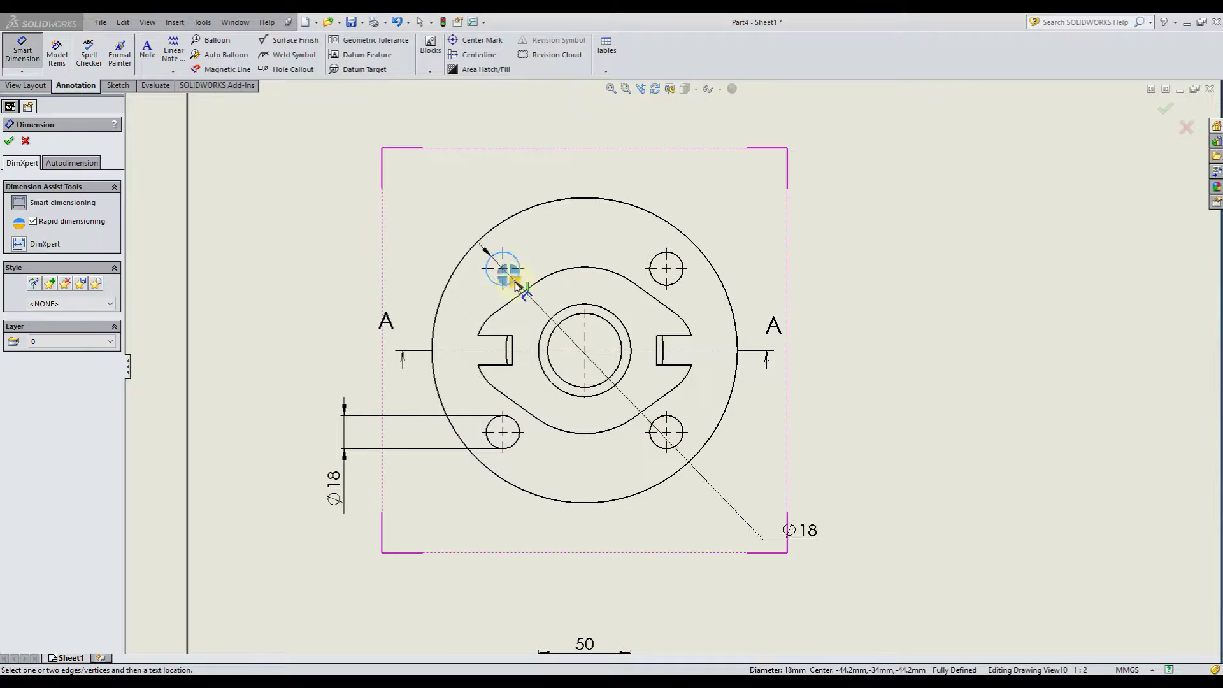
{"action": "left_click", "coordinate": [653, 280]}
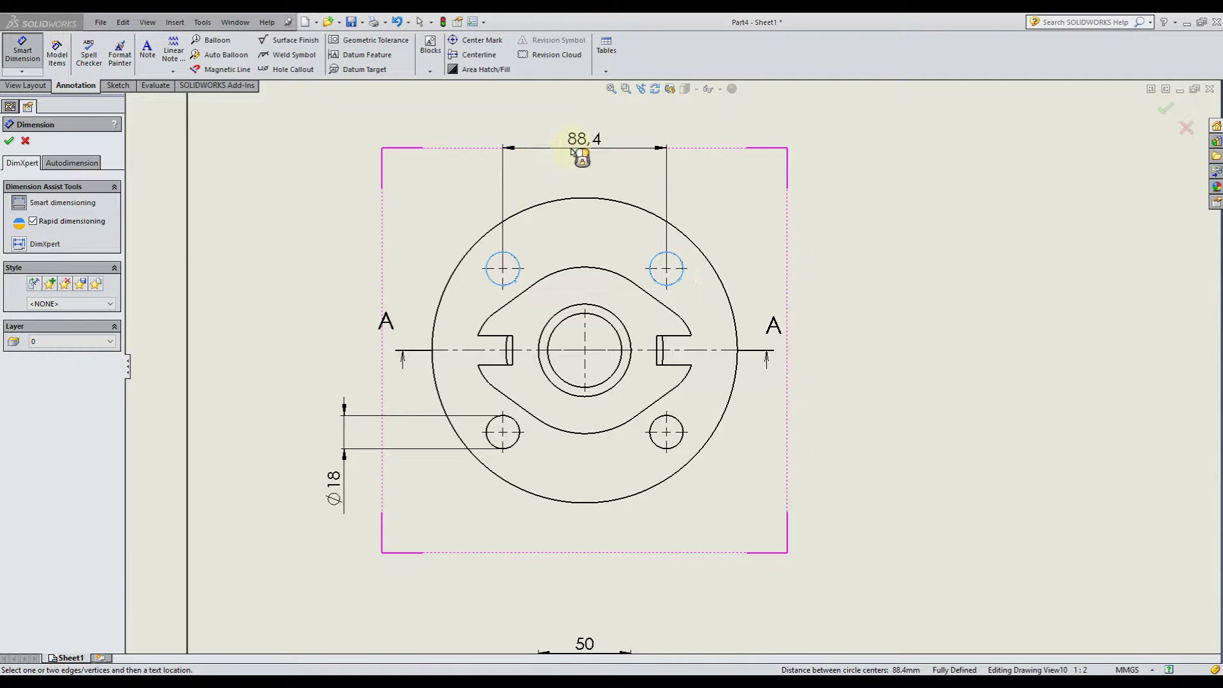
{"action": "left_click", "coordinate": [573, 151]}
Step: Try the Min and Max arc conditions on the bolt-hole spacing dimension, then restore both to Center and accept
{"action": "left_click", "coordinate": [46, 163]}
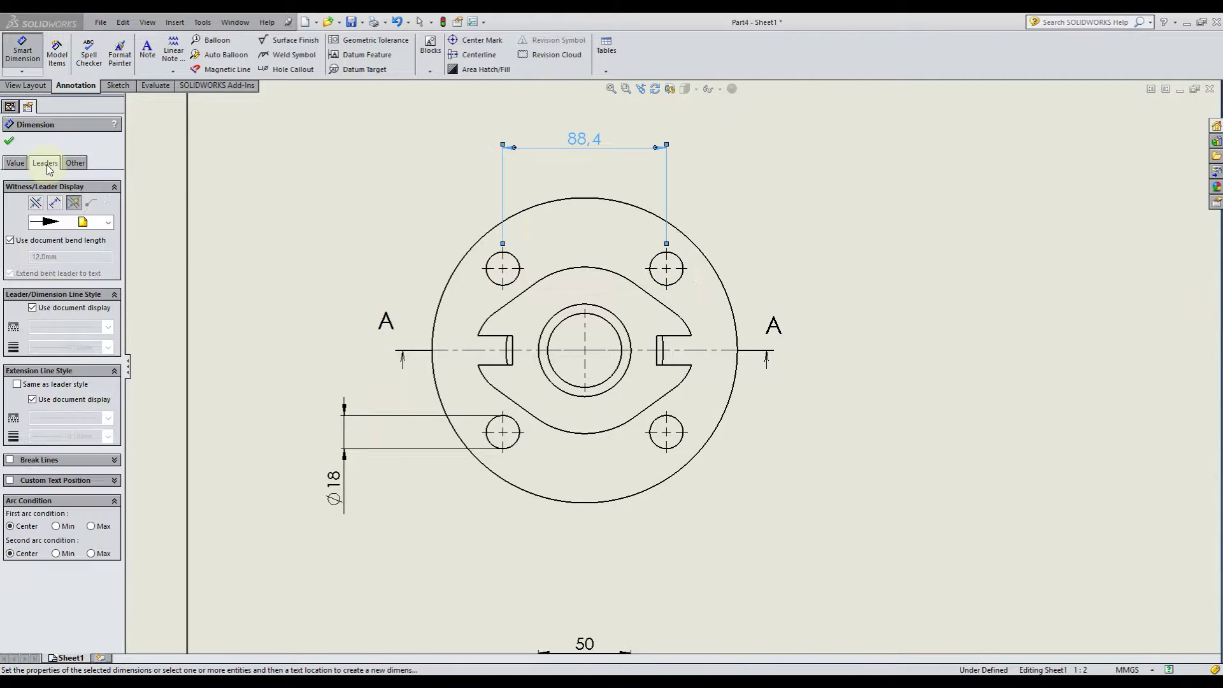
{"action": "left_click", "coordinate": [62, 529]}
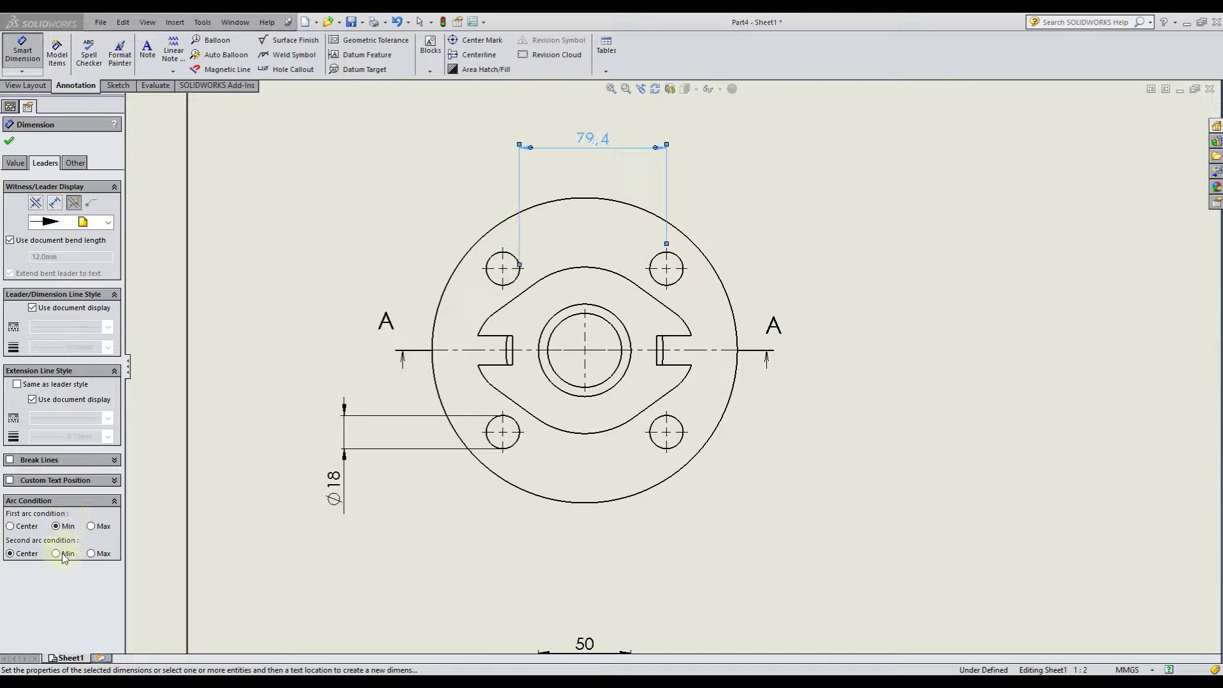
{"action": "left_click", "coordinate": [62, 553]}
{"action": "left_click", "coordinate": [101, 526]}
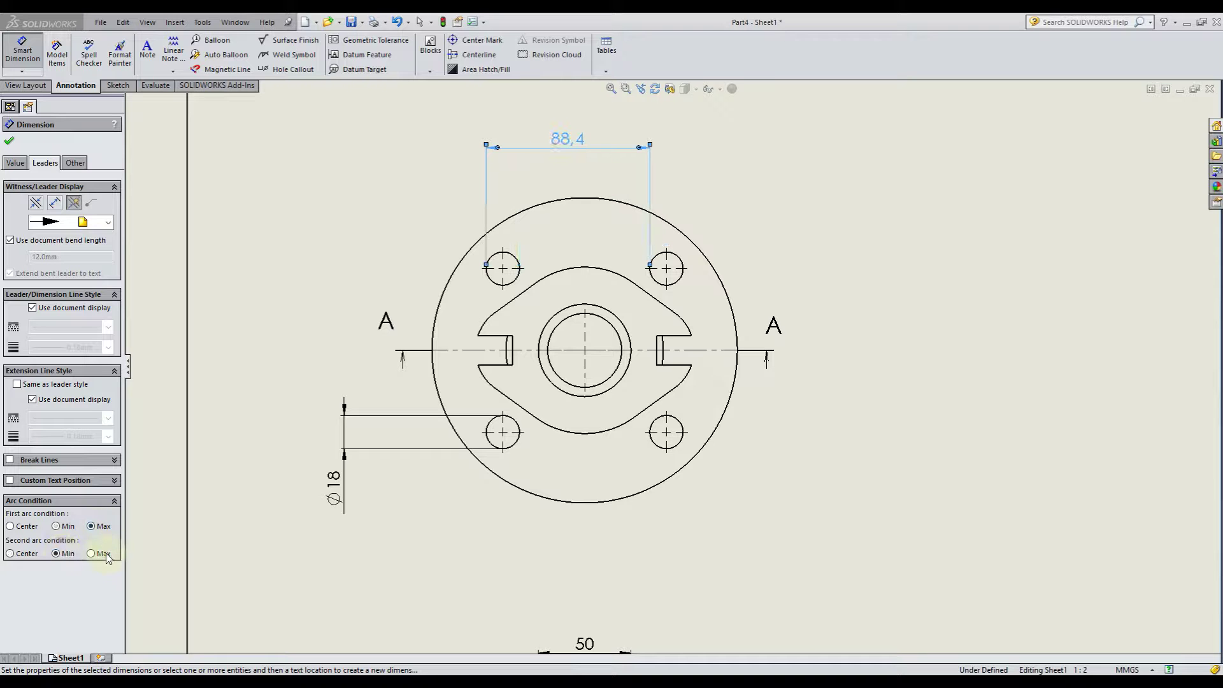
{"action": "left_click", "coordinate": [102, 554]}
{"action": "left_click", "coordinate": [11, 526]}
{"action": "left_click", "coordinate": [23, 554]}
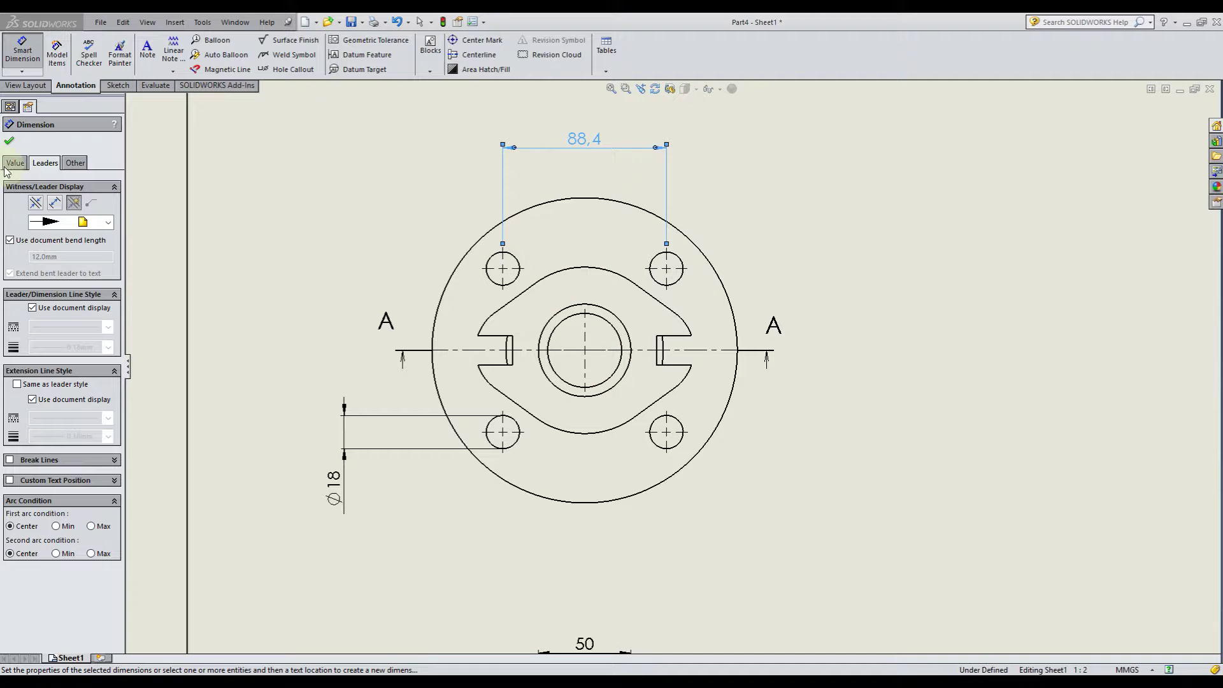
{"action": "left_click", "coordinate": [9, 141]}
Step: Delete the bolt-hole spacing, bolt-hole diameter, bore and fillet radius dimensions from the top view and Section A-A
{"action": "scroll", "coordinate": [372, 179], "scroll_direction": "up", "scroll_amount": 5}
{"action": "scroll", "coordinate": [787, 424], "scroll_direction": "down", "scroll_amount": 3}
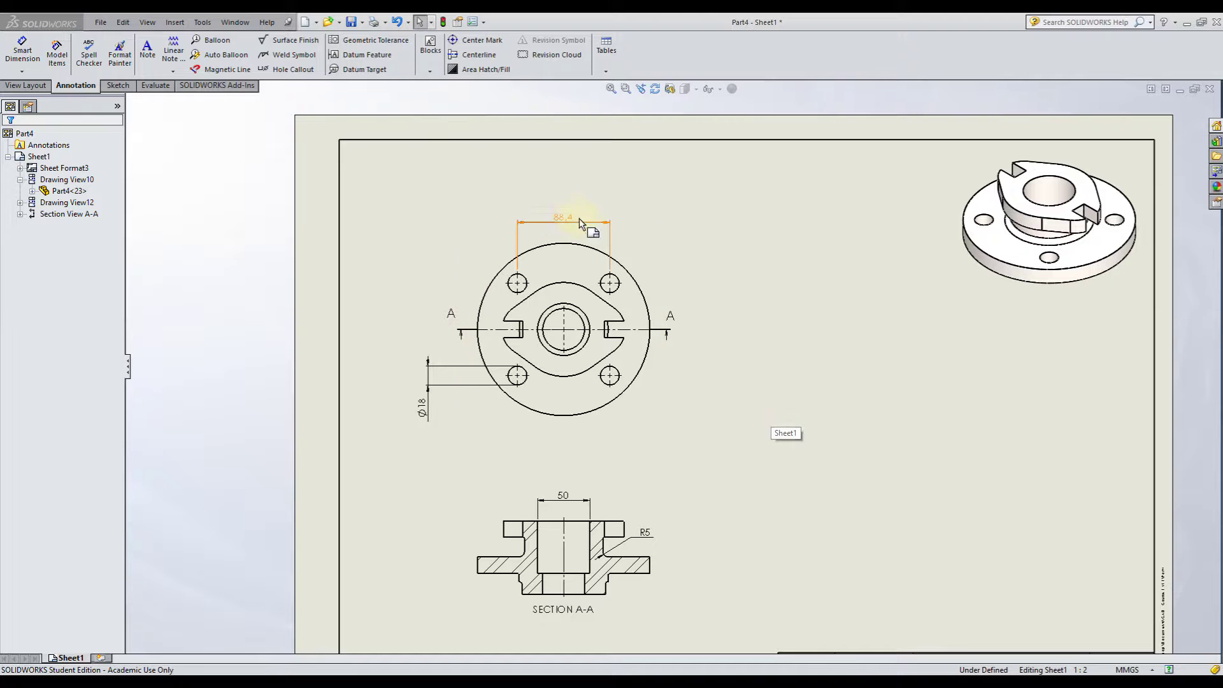
{"action": "left_click", "coordinate": [423, 409]}
{"action": "key", "text": "Delete"}
{"action": "left_click", "coordinate": [563, 496]}
{"action": "key", "text": "Delete"}
{"action": "left_click", "coordinate": [644, 532]}
{"action": "key", "text": "Delete"}
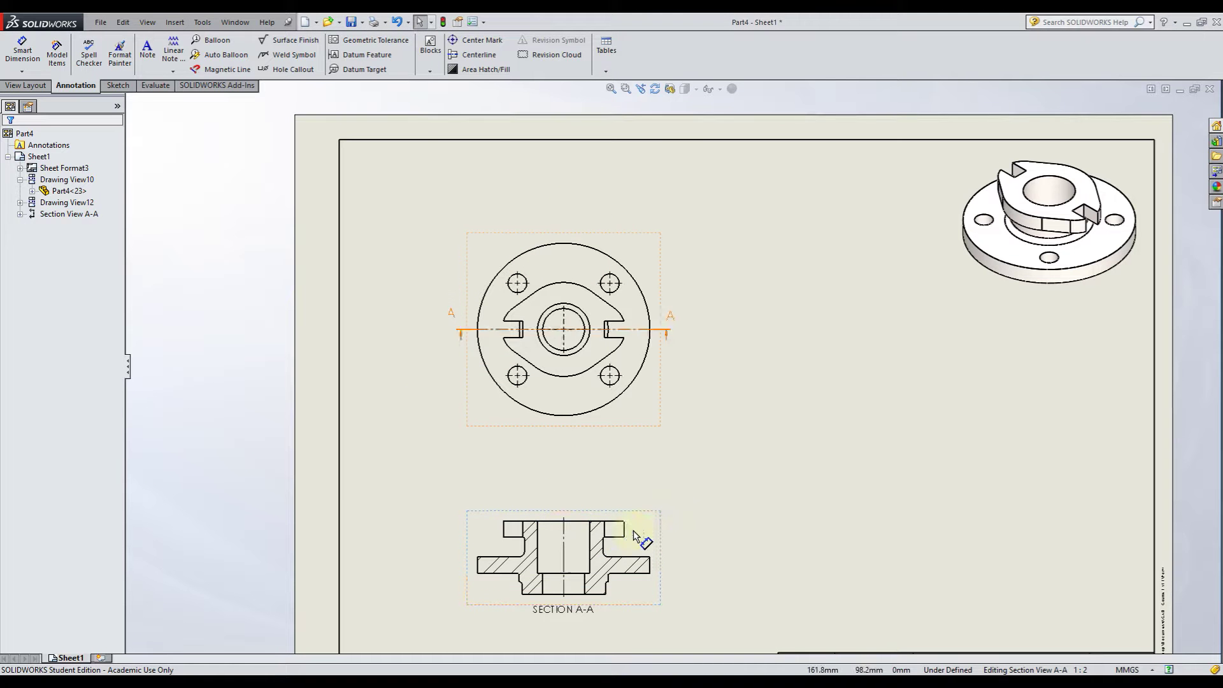
Step: Import the dimensions marked for drawing as model items into Section A-A, using the entire model as the source
{"action": "key", "text": "f"}
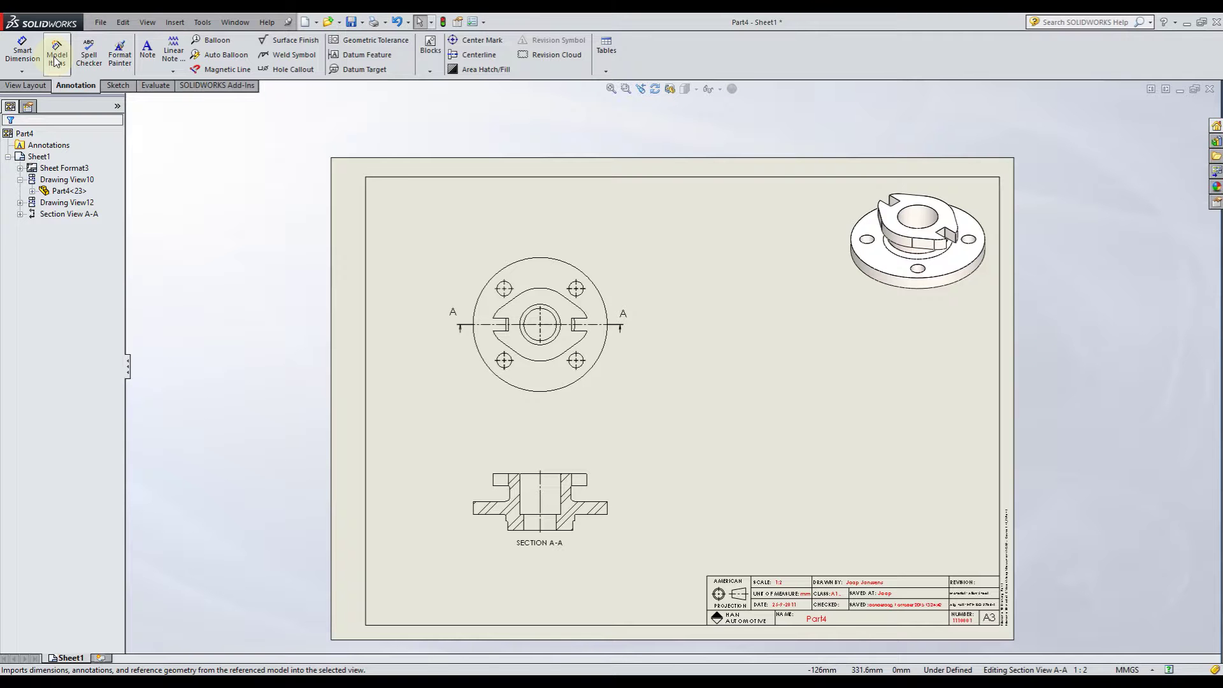
{"action": "left_click", "coordinate": [56, 59]}
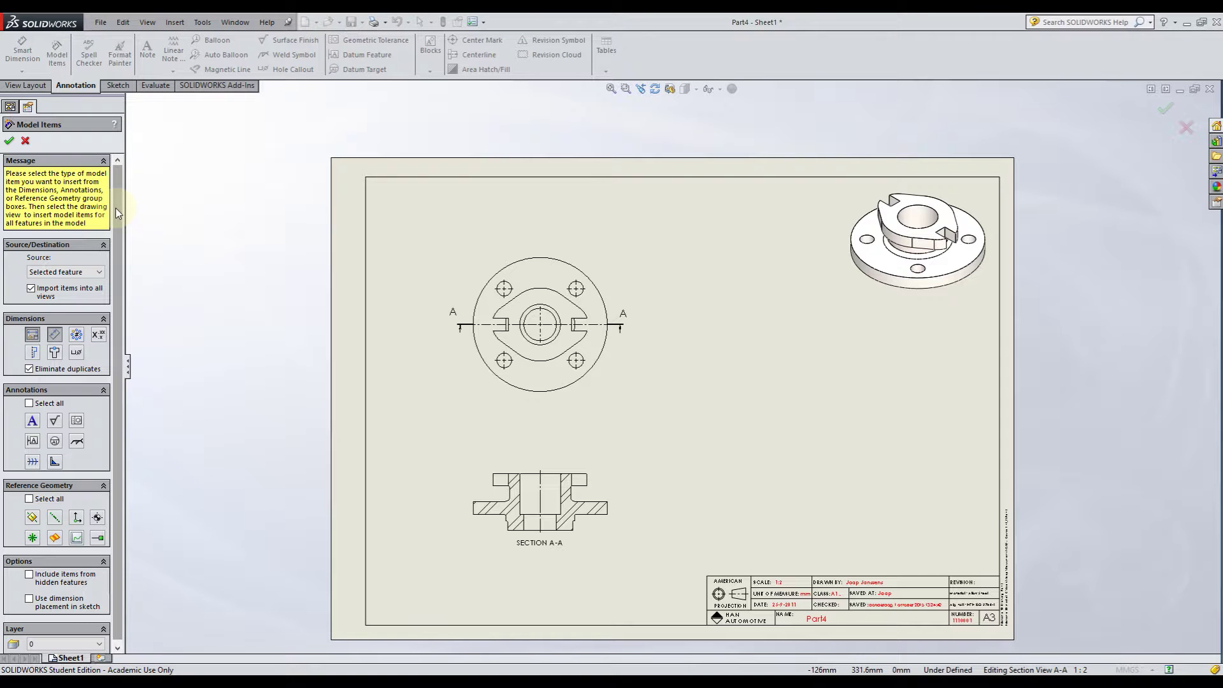
{"action": "left_click", "coordinate": [53, 334]}
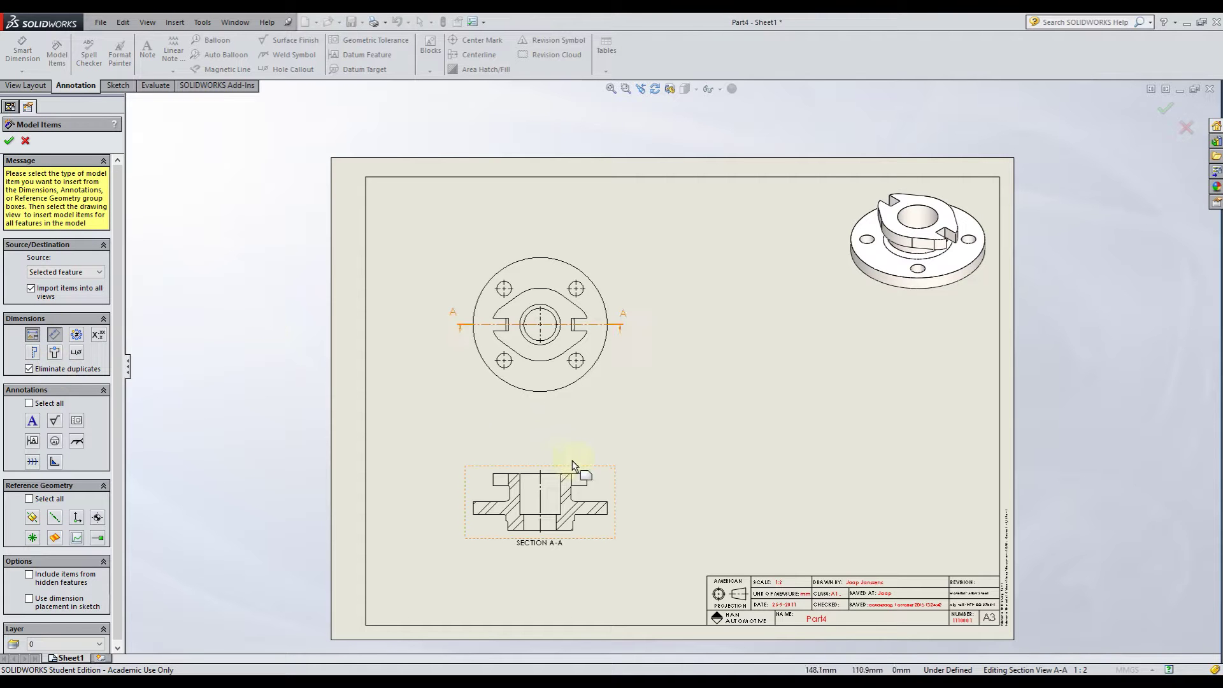
{"action": "left_click", "coordinate": [572, 466]}
{"action": "left_click", "coordinate": [9, 140]}
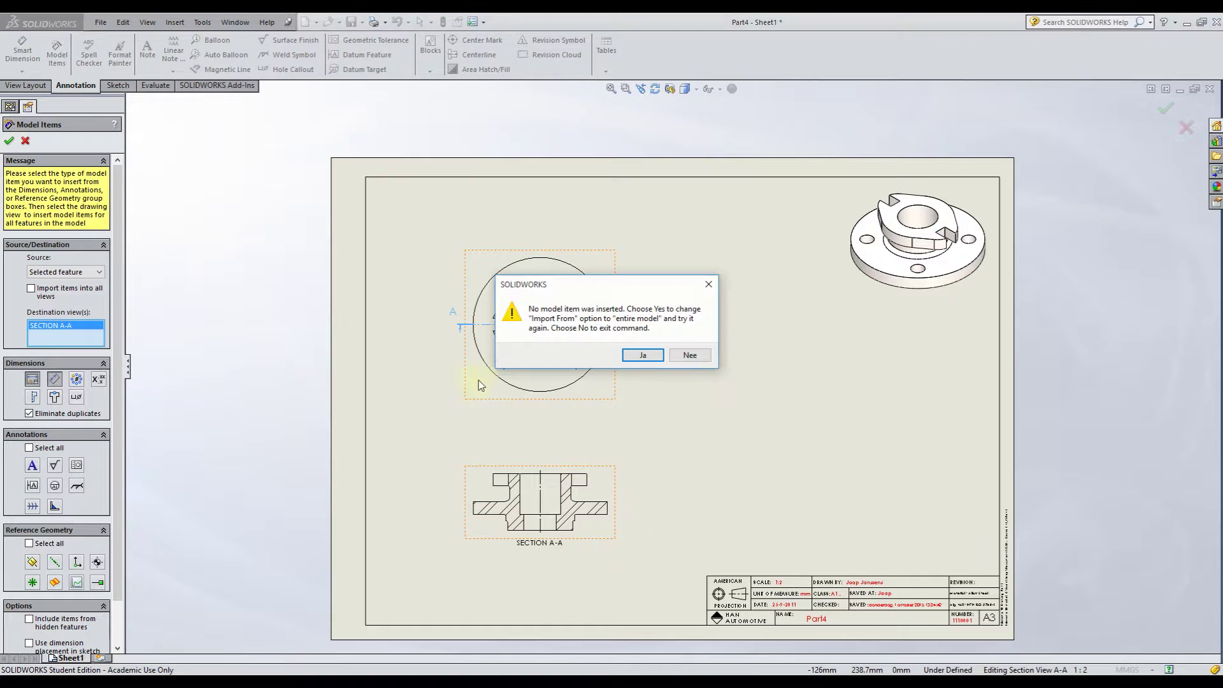
{"action": "left_click", "coordinate": [644, 354]}
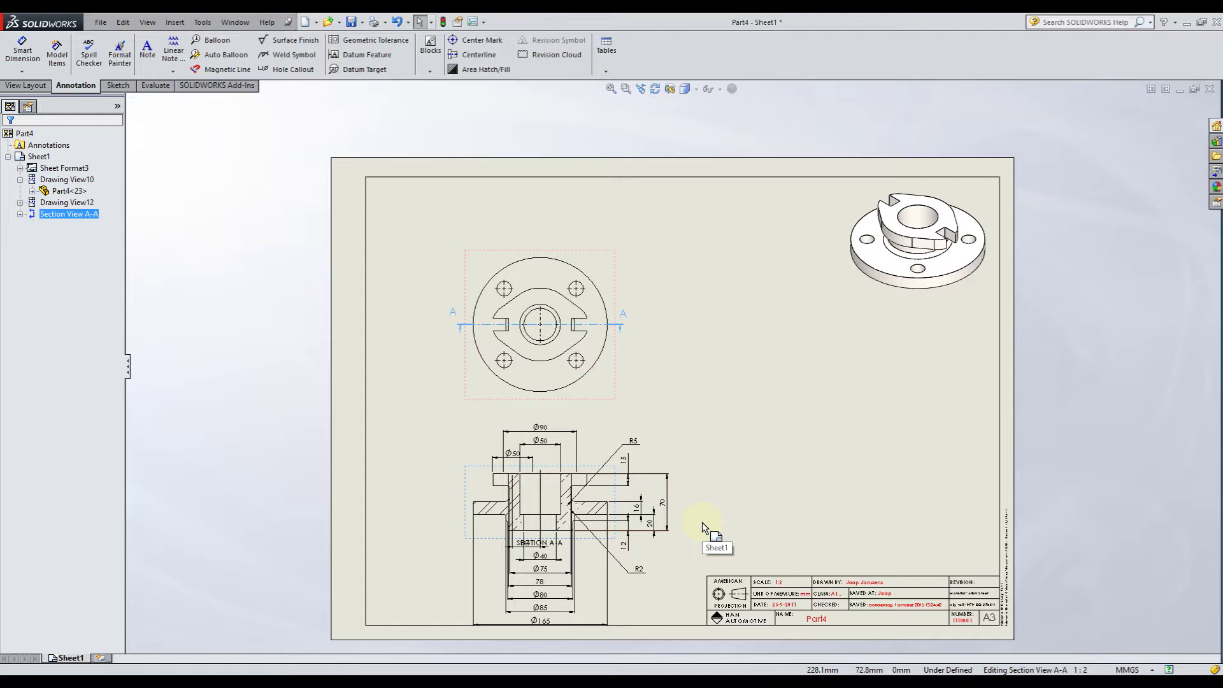
Step: Delete the off-centre Ø50 dimension above the left part of Section A-A
{"action": "scroll", "coordinate": [545, 464], "scroll_direction": "down", "scroll_amount": 6}
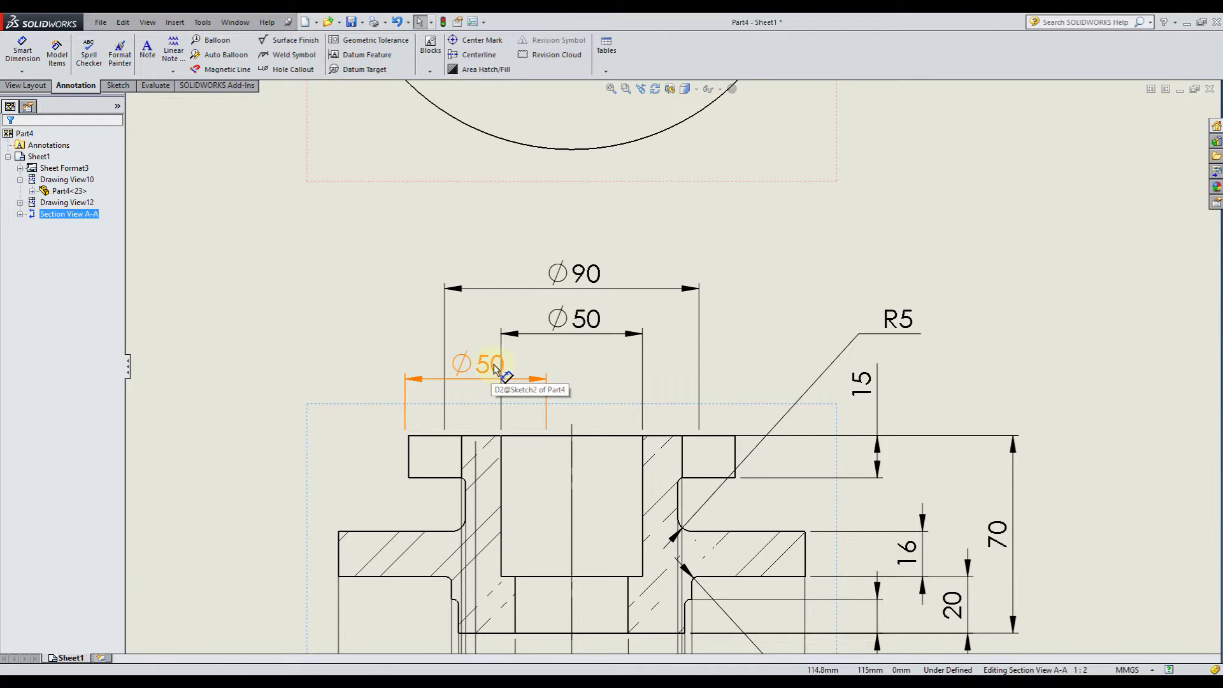
{"action": "scroll", "coordinate": [586, 418], "scroll_direction": "up", "scroll_amount": 6}
{"action": "scroll", "coordinate": [690, 169], "scroll_direction": "down", "scroll_amount": 2}
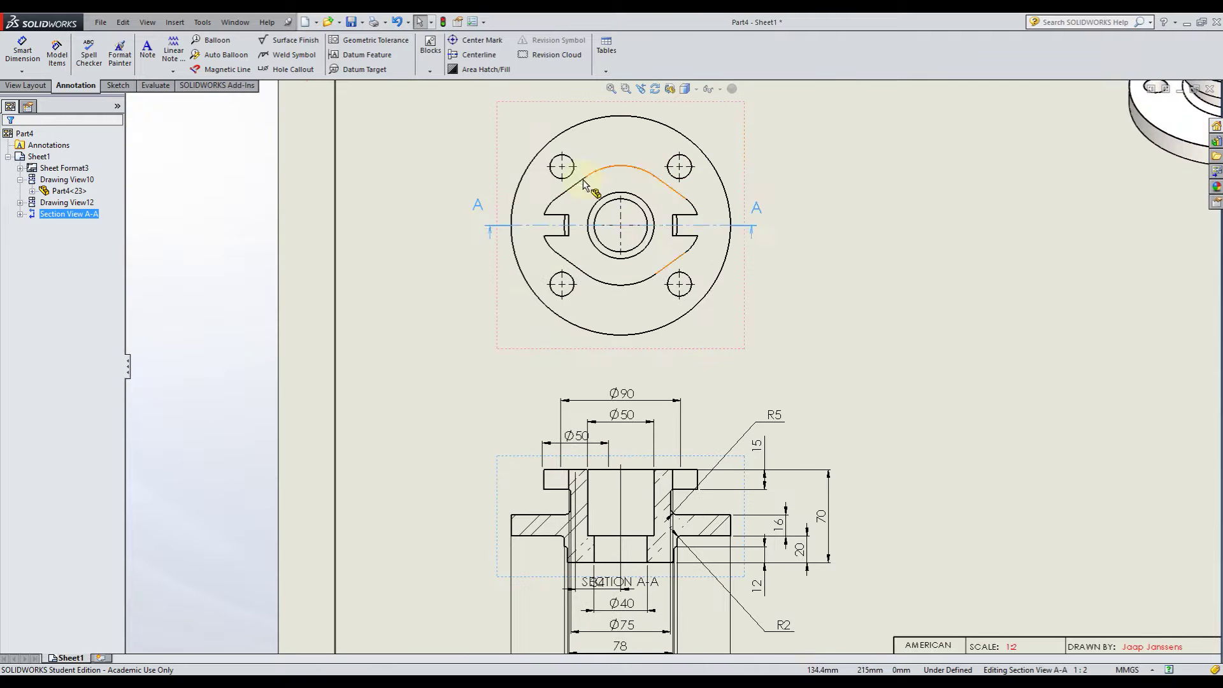
{"action": "scroll", "coordinate": [604, 469], "scroll_direction": "down", "scroll_amount": 2}
{"action": "left_click", "coordinate": [584, 409]}
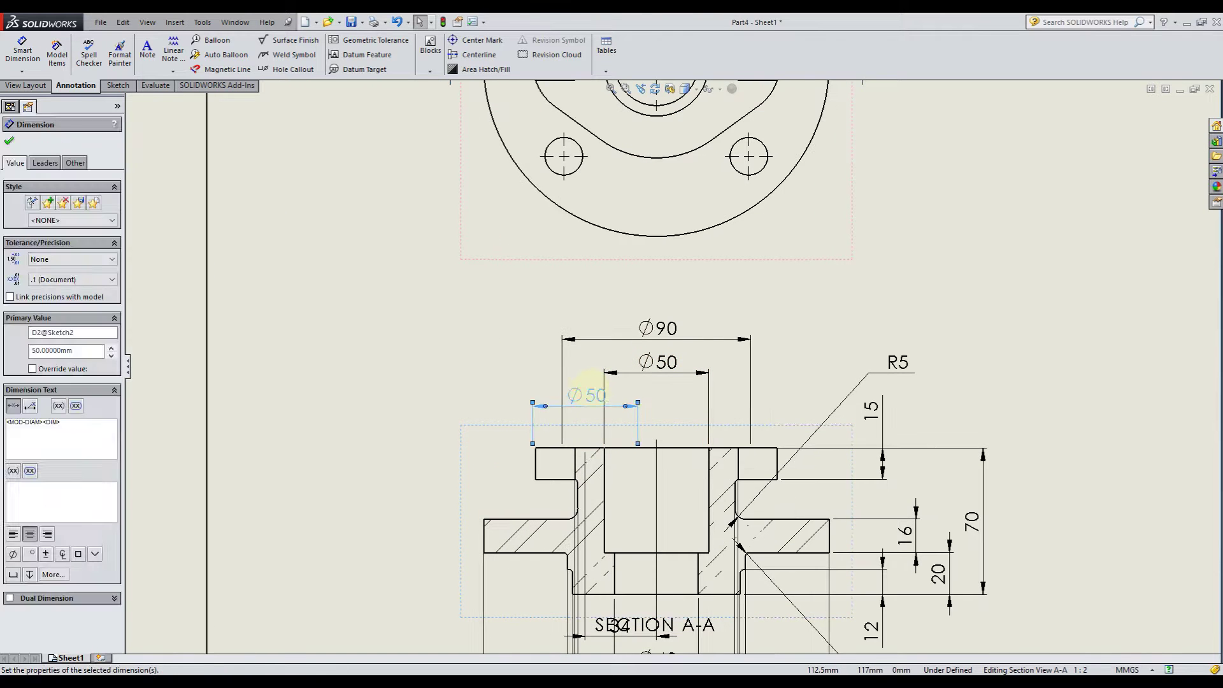
{"action": "key", "text": "Delete"}
{"action": "scroll", "coordinate": [660, 259], "scroll_direction": "up", "scroll_amount": 1}
{"action": "scroll", "coordinate": [659, 259], "scroll_direction": "up", "scroll_amount": 3}
Step: Pull the 34 mm dimension out from the Section A-A label and delete it
{"action": "scroll", "coordinate": [668, 422], "scroll_direction": "down", "scroll_amount": 6}
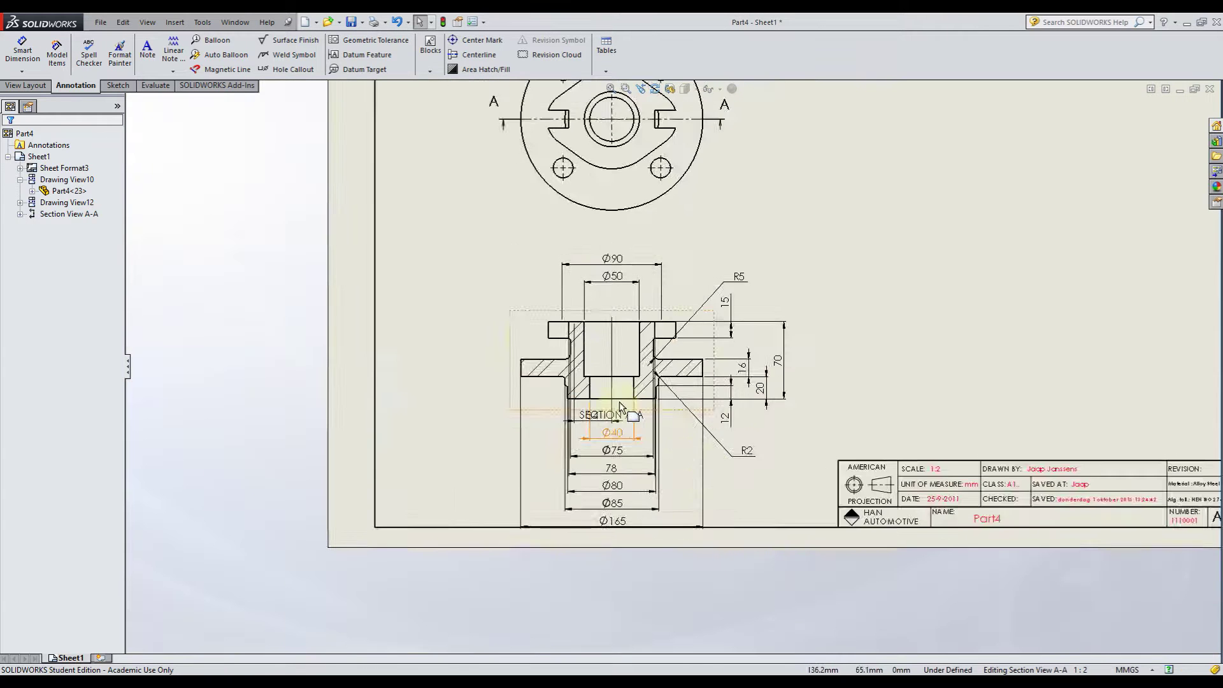
{"action": "left_click_drag", "start_coordinate": [554, 428], "coordinate": [616, 242]}
{"action": "scroll", "coordinate": [637, 255], "scroll_direction": "up", "scroll_amount": 2}
{"action": "scroll", "coordinate": [588, 195], "scroll_direction": "down", "scroll_amount": 2}
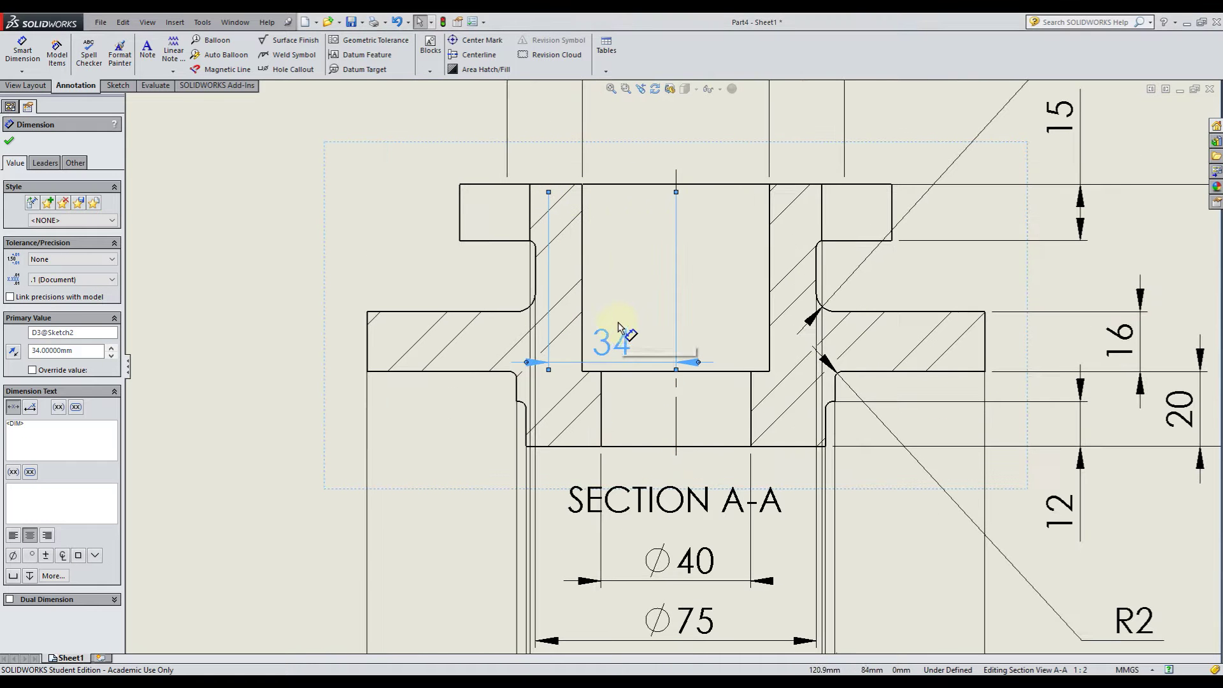
{"action": "key", "text": "Delete"}
Step: Shift the R5 dimension text slightly closer to the upper fillet of Section A-A
{"action": "scroll", "coordinate": [598, 470], "scroll_direction": "up", "scroll_amount": 6}
{"action": "scroll", "coordinate": [686, 118], "scroll_direction": "down", "scroll_amount": 3}
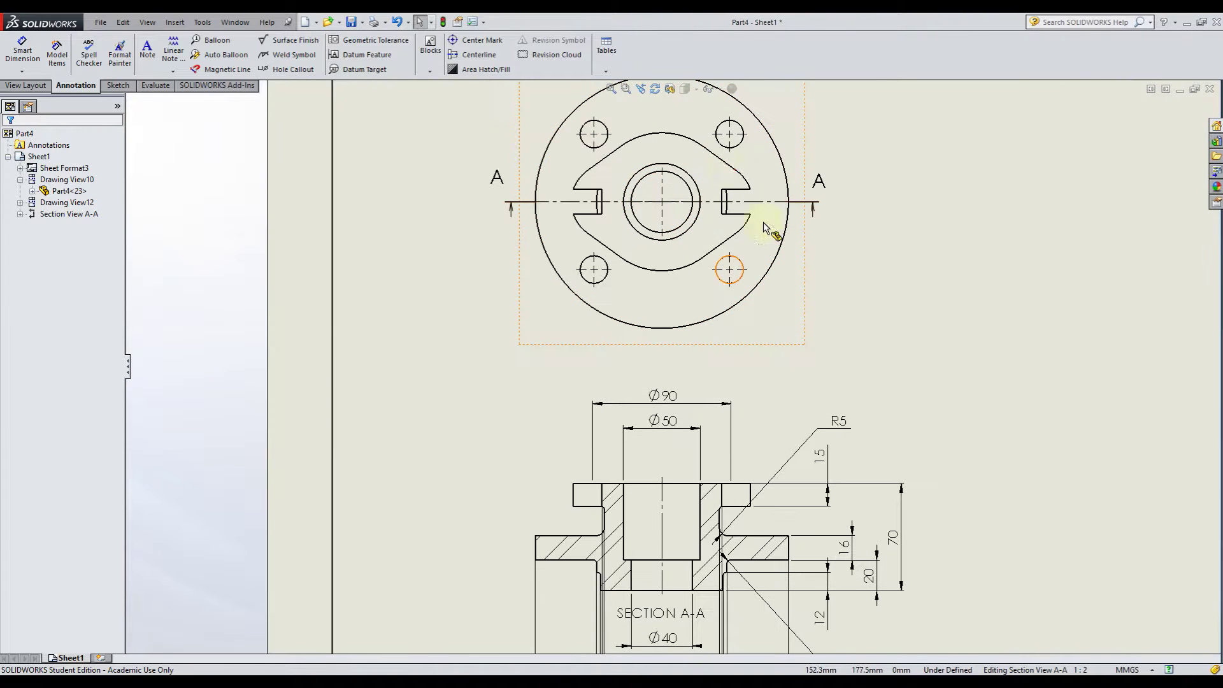
{"action": "scroll", "coordinate": [701, 191], "scroll_direction": "up", "scroll_amount": 2}
{"action": "scroll", "coordinate": [701, 255], "scroll_direction": "up", "scroll_amount": 3}
{"action": "scroll", "coordinate": [675, 459], "scroll_direction": "down", "scroll_amount": 5}
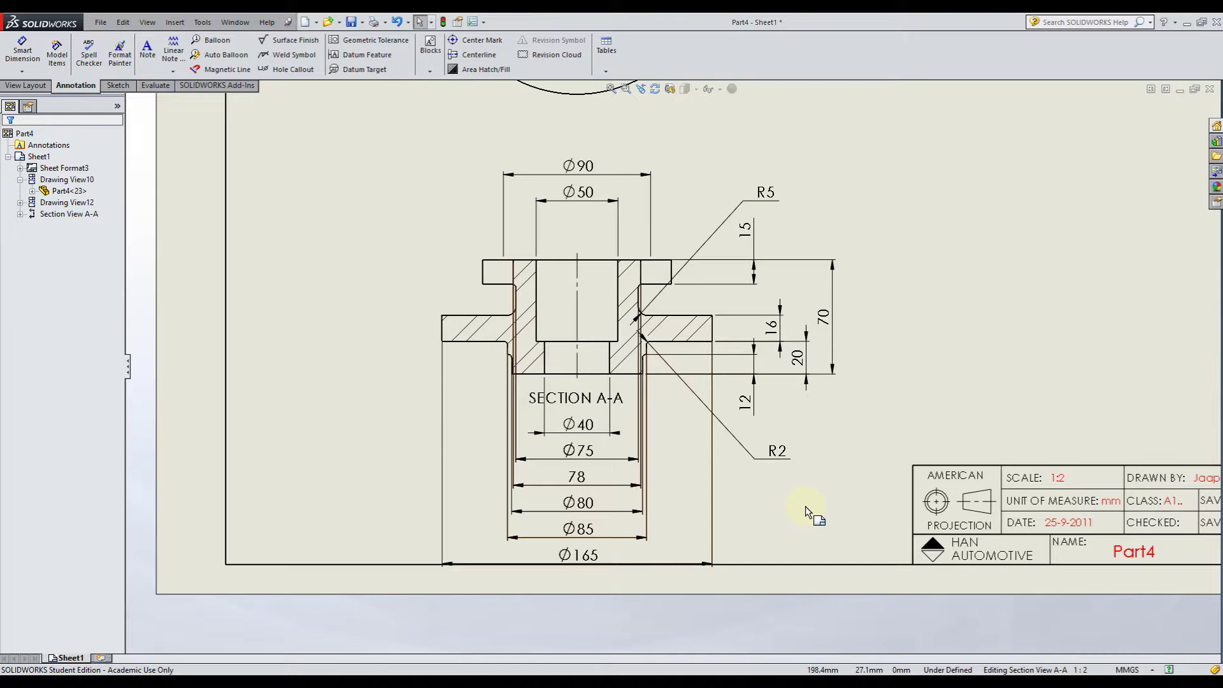
{"action": "left_click", "coordinate": [763, 441]}
{"action": "scroll", "coordinate": [755, 456], "scroll_direction": "up", "scroll_amount": 2}
{"action": "scroll", "coordinate": [755, 456], "scroll_direction": "down", "scroll_amount": 2}
{"action": "mouse_move", "coordinate": [718, 193]}
{"action": "left_mouse_down"}
{"action": "mouse_move", "coordinate": [723, 272]}
{"action": "mouse_move", "coordinate": [717, 188]}
{"action": "mouse_move", "coordinate": [614, 214]}
{"action": "mouse_move", "coordinate": [475, 202]}
{"action": "mouse_move", "coordinate": [606, 217]}
{"action": "mouse_move", "coordinate": [661, 210]}
{"action": "left_mouse_up"}
{"action": "left_click", "coordinate": [857, 269]}
{"action": "scroll", "coordinate": [814, 142], "scroll_direction": "down", "scroll_amount": 2}
{"action": "left_click", "coordinate": [791, 242]}
Step: Move the 15, 16 and 12 mm height dimensions outward from Section A-A, lining up the 16 with the 20
{"action": "left_click_drag", "start_coordinate": [669, 255], "coordinate": [706, 258]}
{"action": "left_click", "coordinate": [713, 391]}
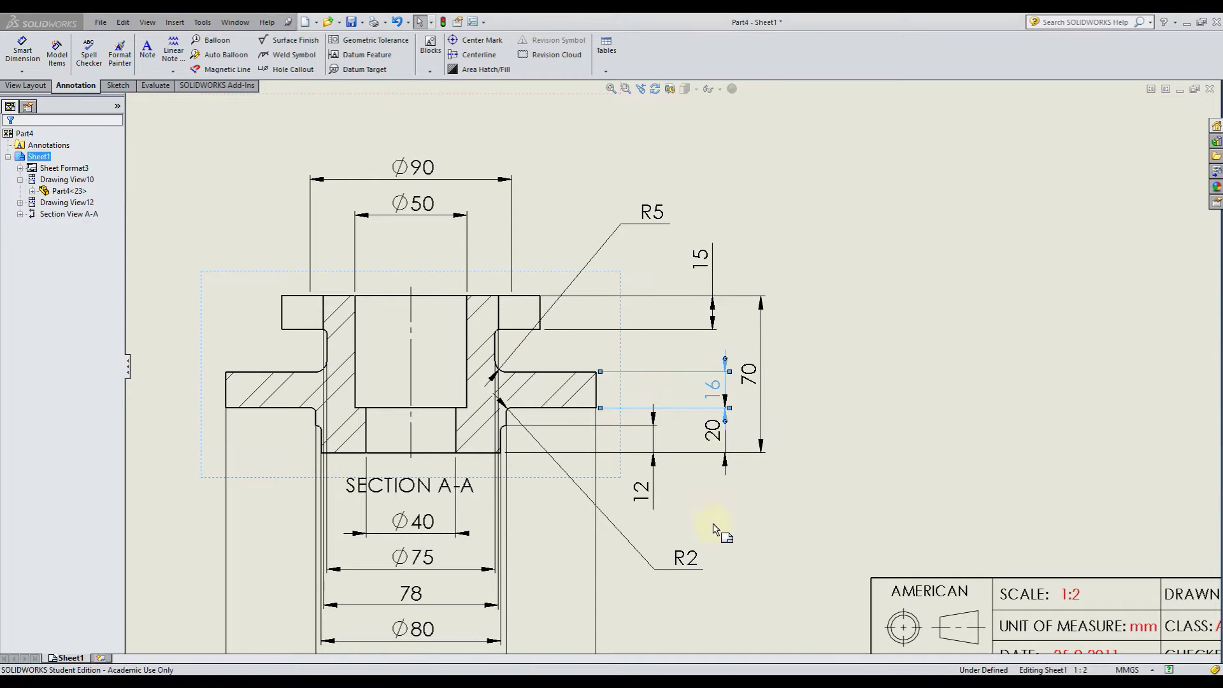
{"action": "left_click_drag", "start_coordinate": [644, 489], "coordinate": [672, 503]}
{"action": "left_click", "coordinate": [773, 524]}
Step: Enable Break Lines with the document gap on the R2 dimension's leader and accept
{"action": "scroll", "coordinate": [807, 411], "scroll_direction": "up", "scroll_amount": 2}
{"action": "scroll", "coordinate": [624, 491], "scroll_direction": "down", "scroll_amount": 2}
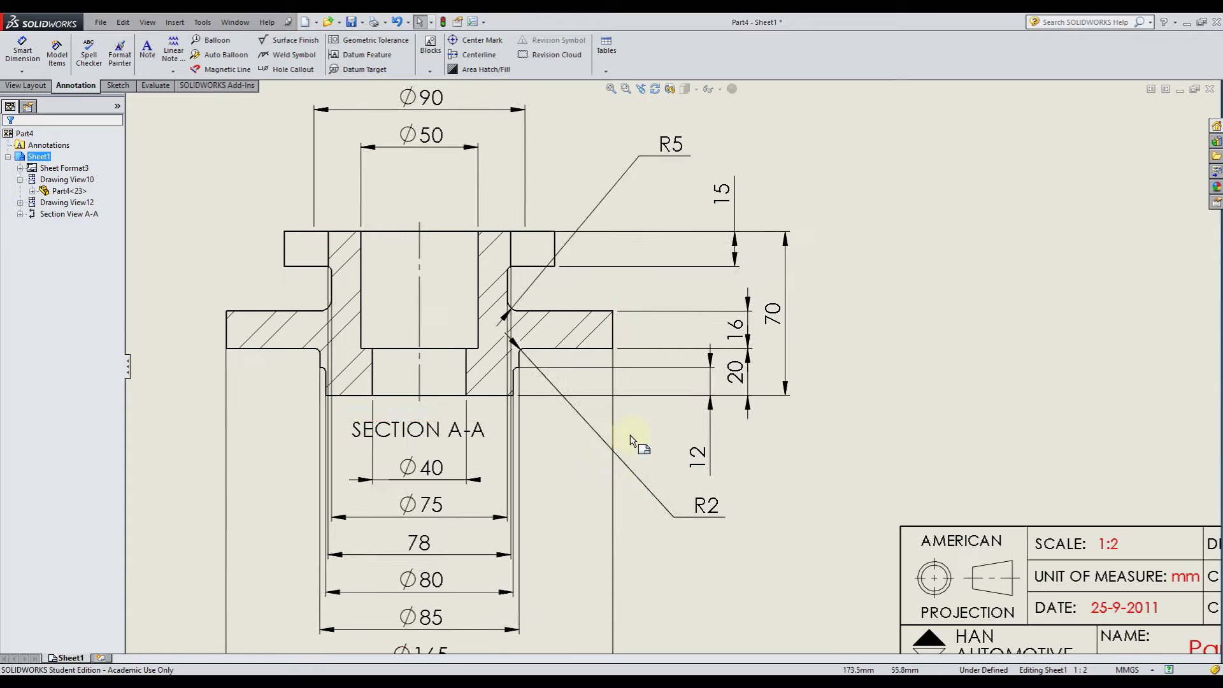
{"action": "scroll", "coordinate": [624, 491], "scroll_direction": "down", "scroll_amount": 1}
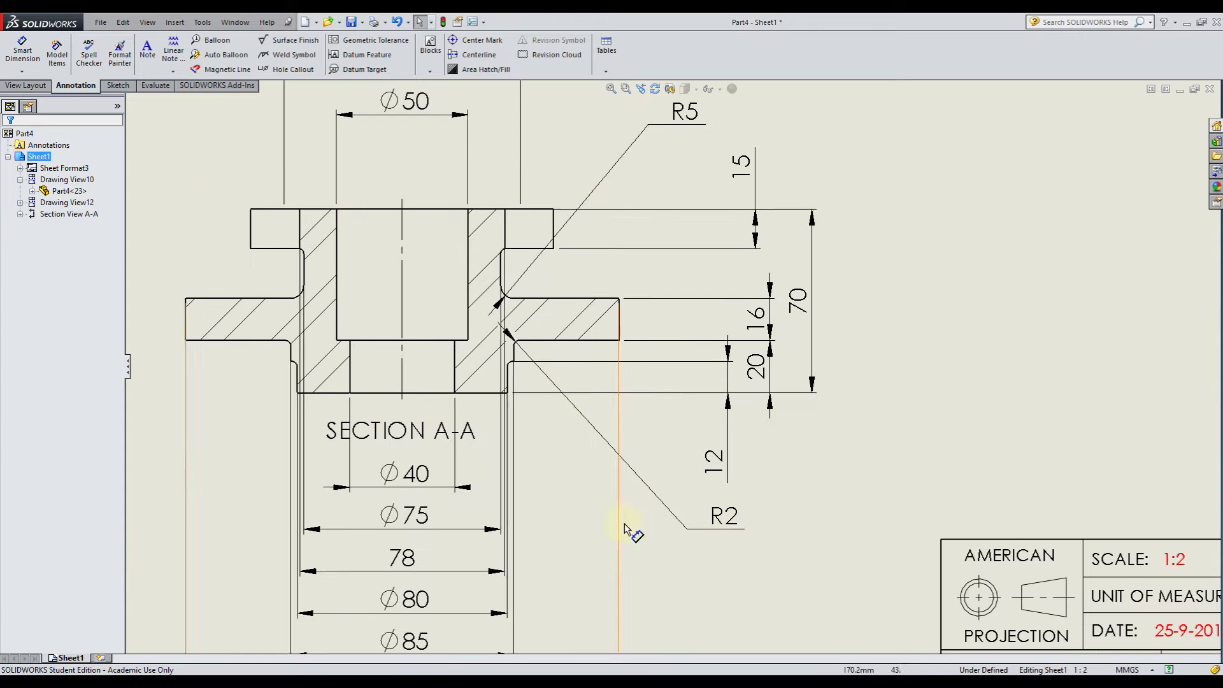
{"action": "left_click", "coordinate": [723, 522]}
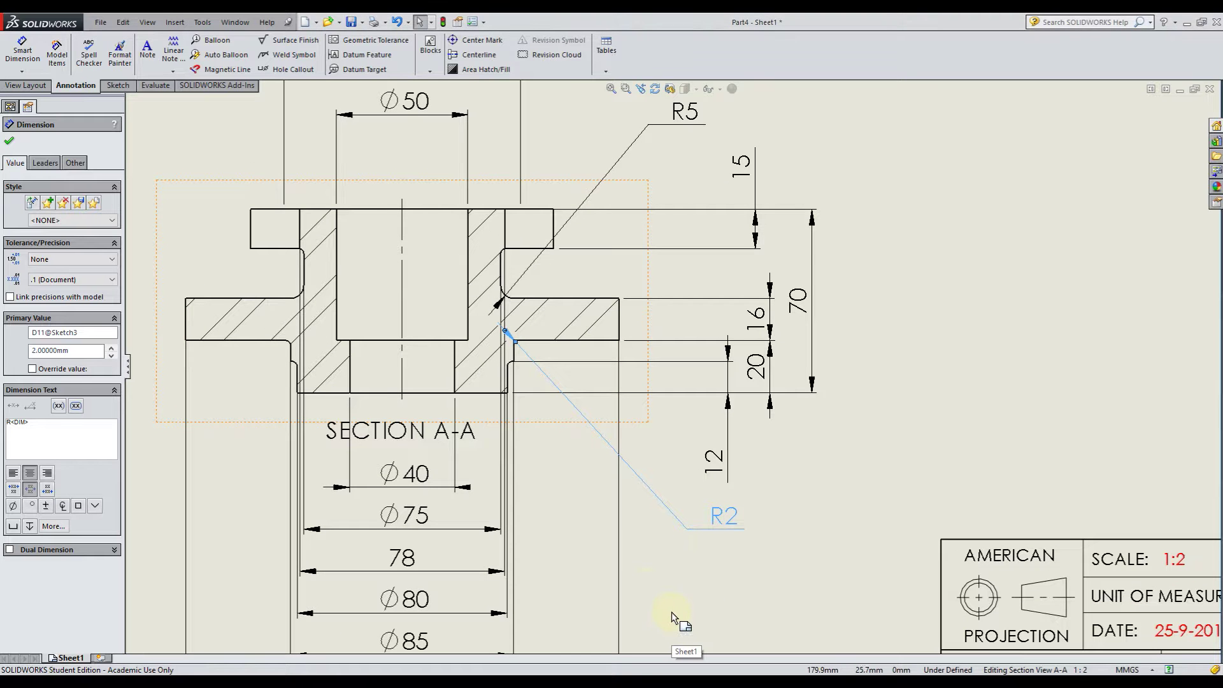
{"action": "left_click", "coordinate": [45, 163]}
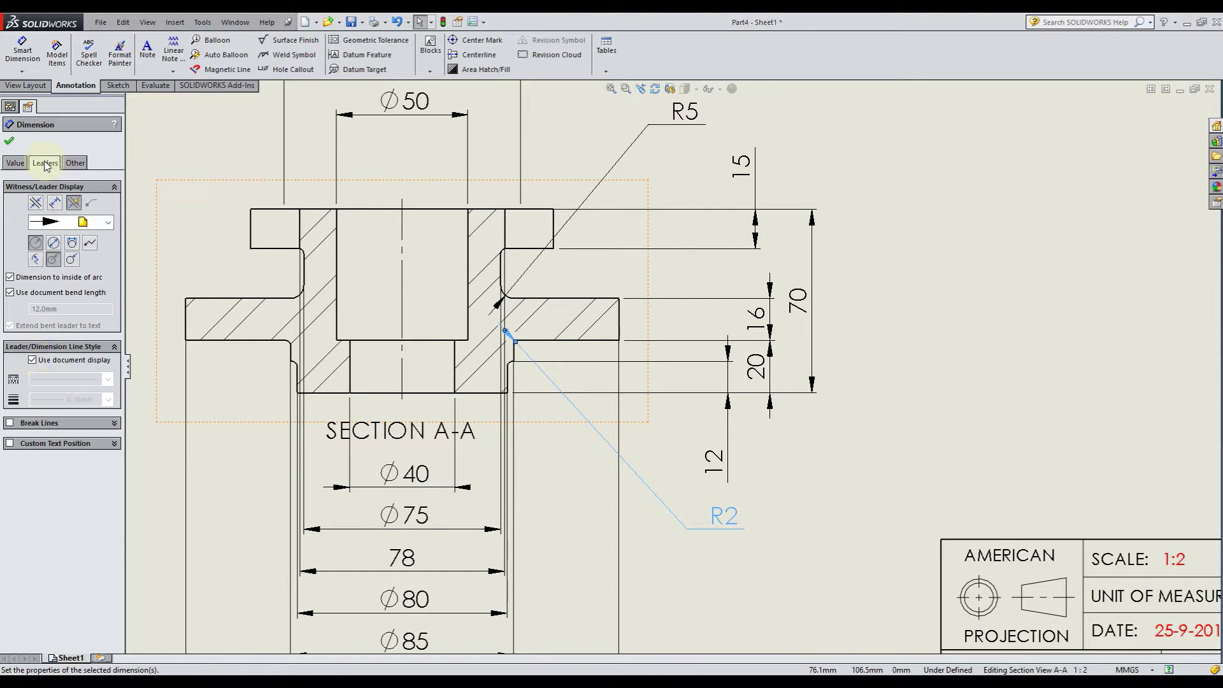
{"action": "left_click", "coordinate": [10, 423]}
{"action": "left_click", "coordinate": [689, 355]}
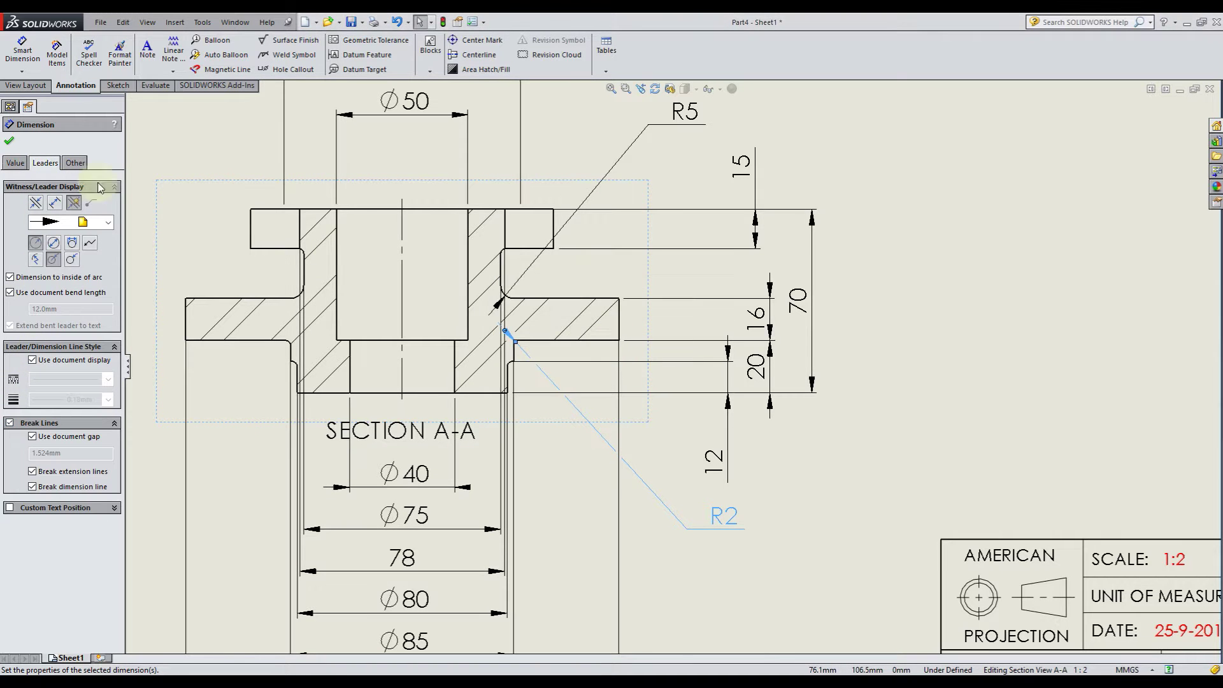
{"action": "left_click", "coordinate": [9, 144]}
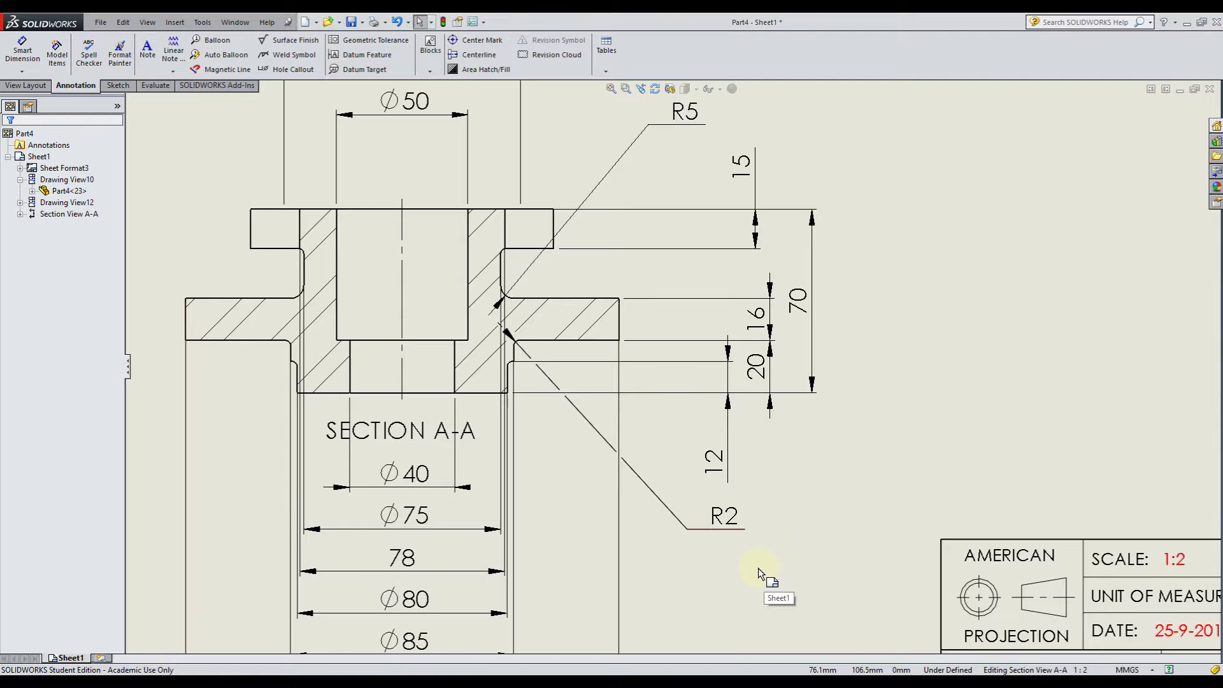
Step: Move the Ø165 dimension below Section A-A up, clear of the drawing frame border
{"action": "scroll", "coordinate": [755, 554], "scroll_direction": "up", "scroll_amount": 3}
{"action": "scroll", "coordinate": [549, 433], "scroll_direction": "down", "scroll_amount": 2}
{"action": "left_click", "coordinate": [505, 602]}
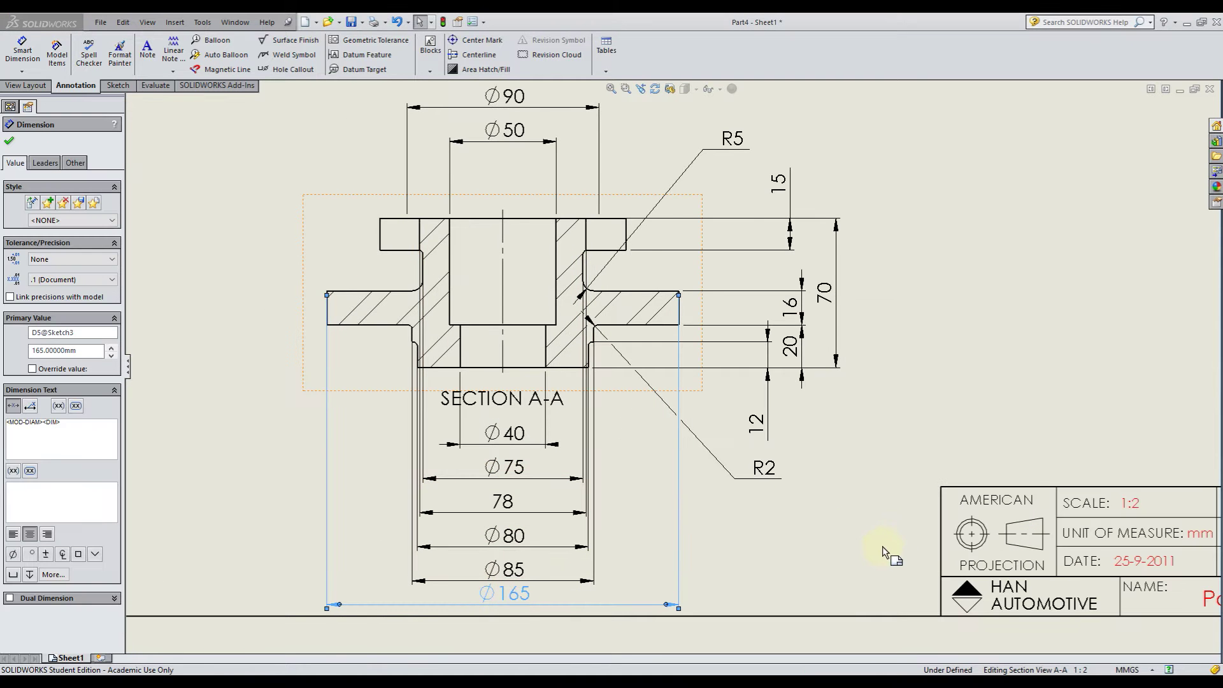
{"action": "scroll", "coordinate": [858, 522], "scroll_direction": "up", "scroll_amount": 2}
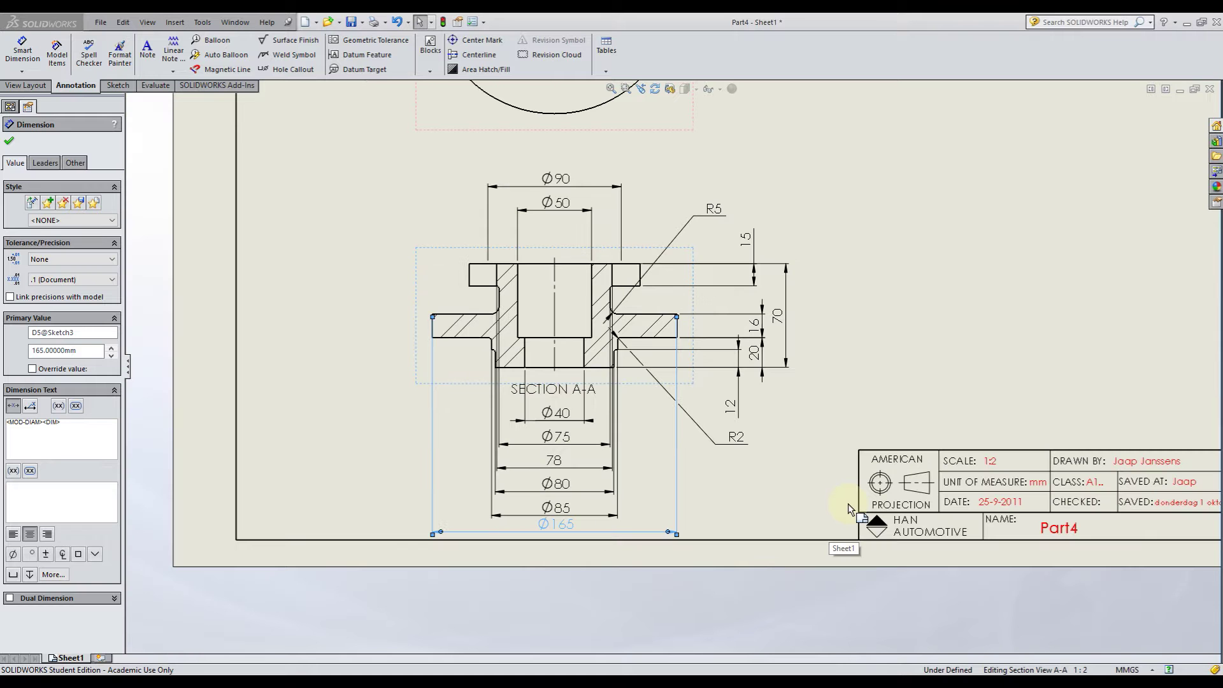
Step: Move the R5 dimension text into the gap between the upper and lower flanges of Section A-A
{"action": "scroll", "coordinate": [669, 285], "scroll_direction": "down", "scroll_amount": 2}
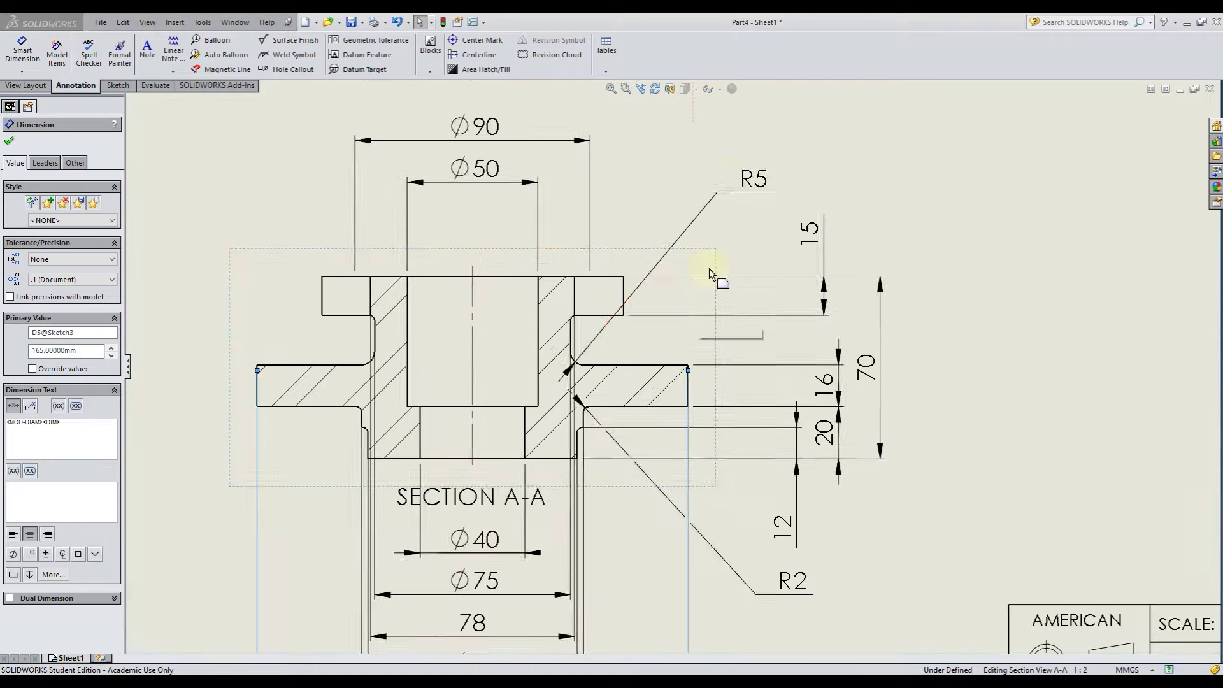
{"action": "left_click_drag", "start_coordinate": [758, 185], "coordinate": [653, 336]}
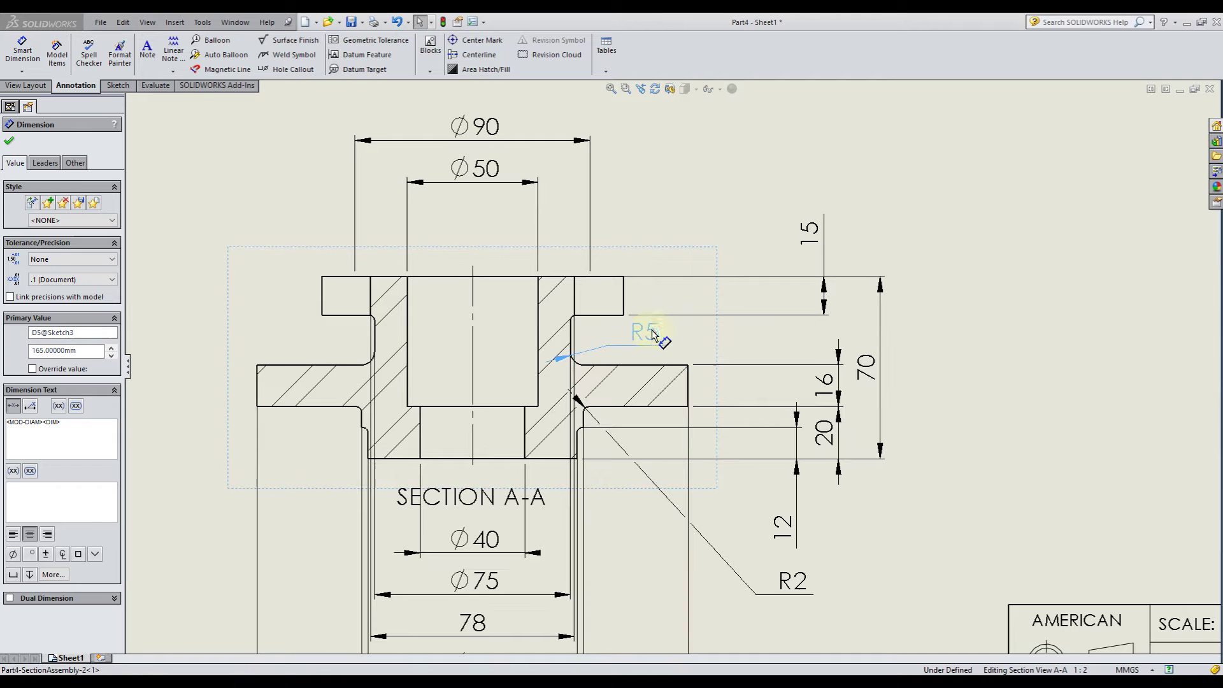
{"action": "left_click", "coordinate": [944, 226]}
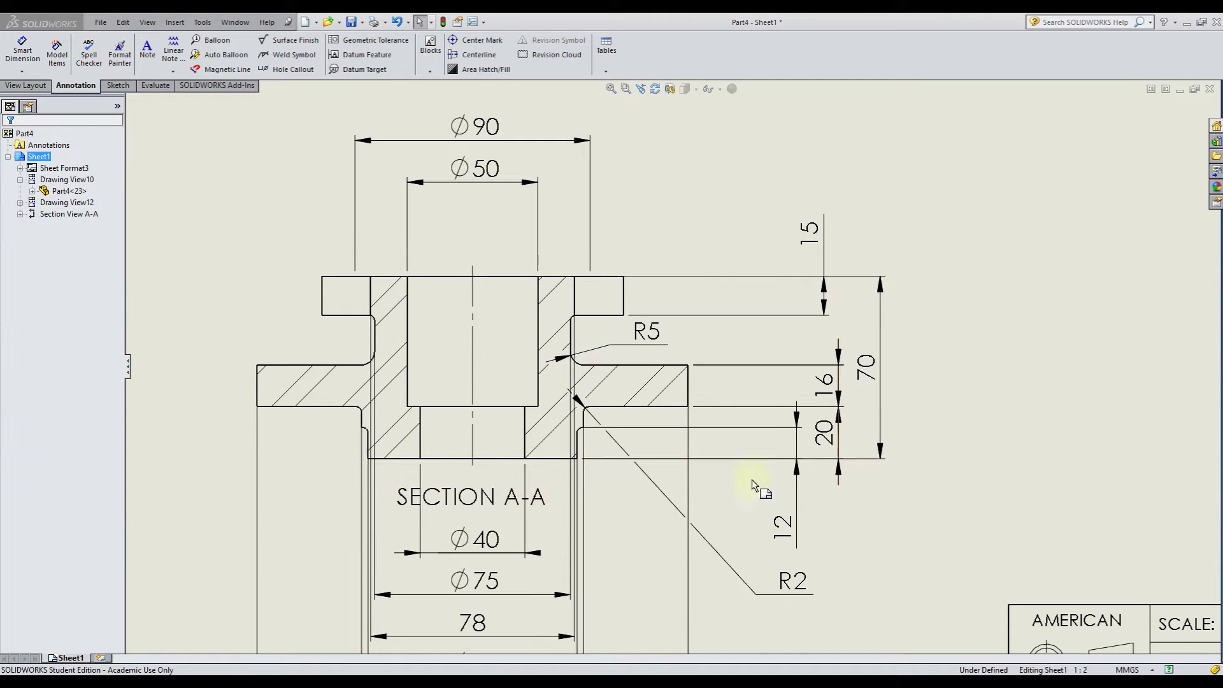
Step: Move the Ø75 dimension up beside the neck of Section A-A, then delete it
{"action": "scroll", "coordinate": [656, 382], "scroll_direction": "up", "scroll_amount": 3}
{"action": "scroll", "coordinate": [560, 497], "scroll_direction": "down", "scroll_amount": 2}
{"action": "left_click_drag", "start_coordinate": [575, 507], "coordinate": [387, 299]}
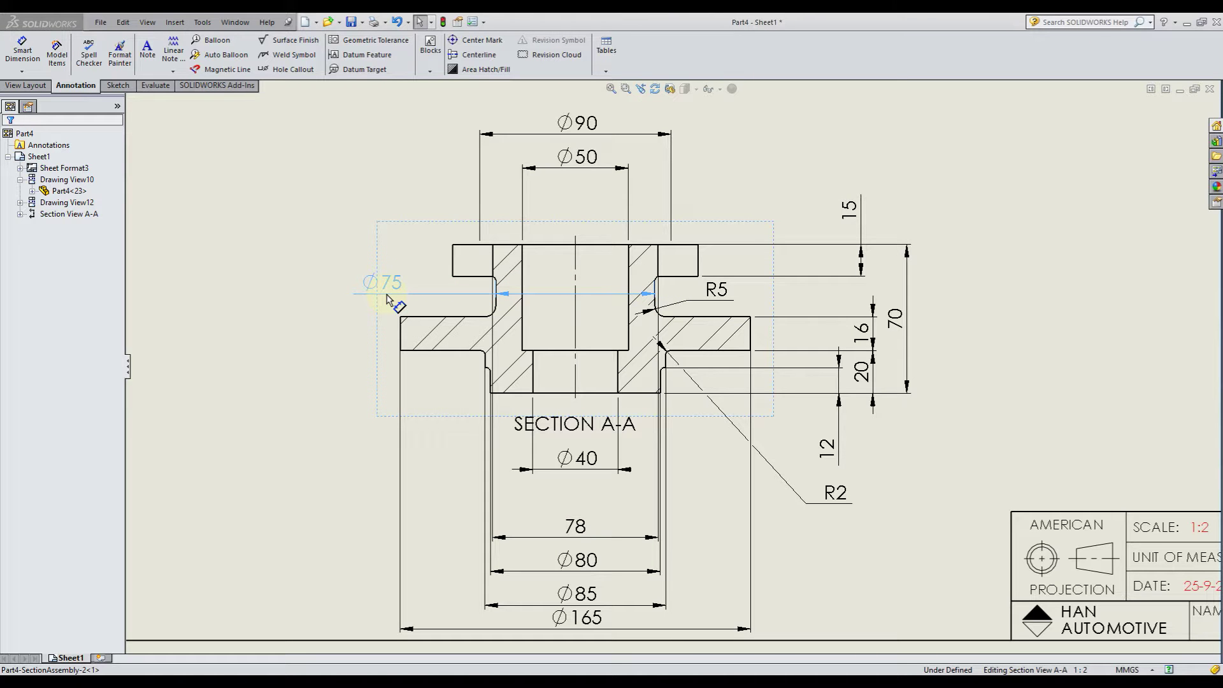
{"action": "left_click_drag", "start_coordinate": [387, 300], "coordinate": [386, 301]}
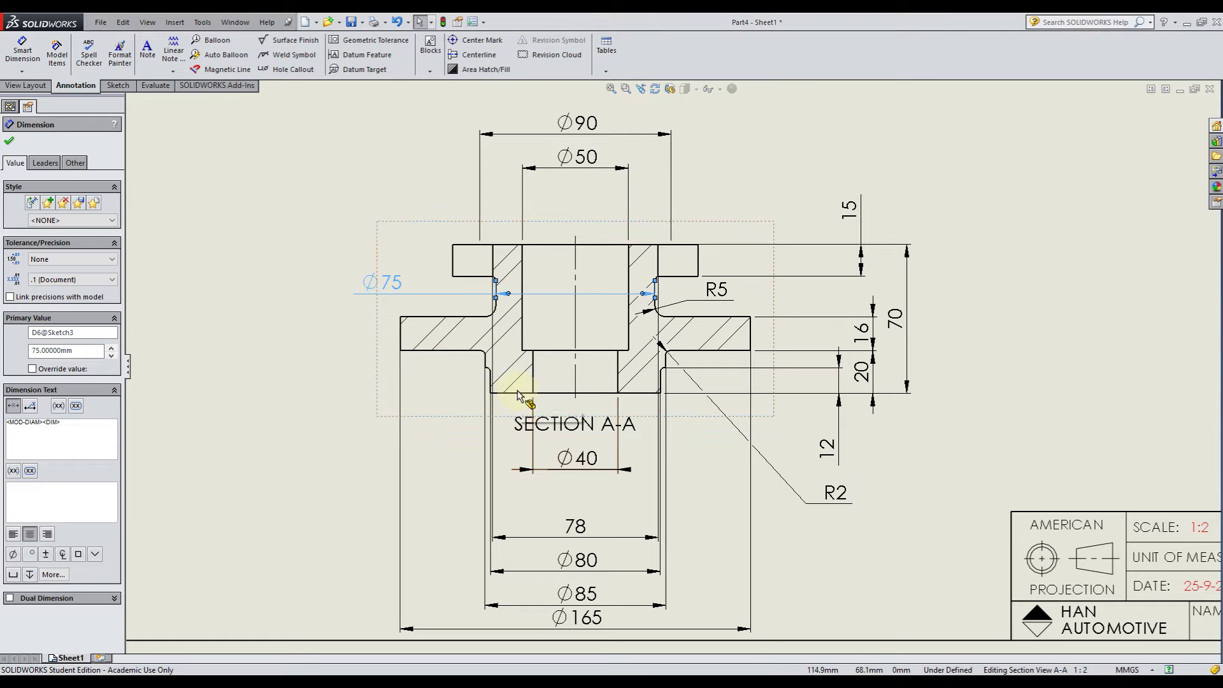
{"action": "key", "text": "Delete"}
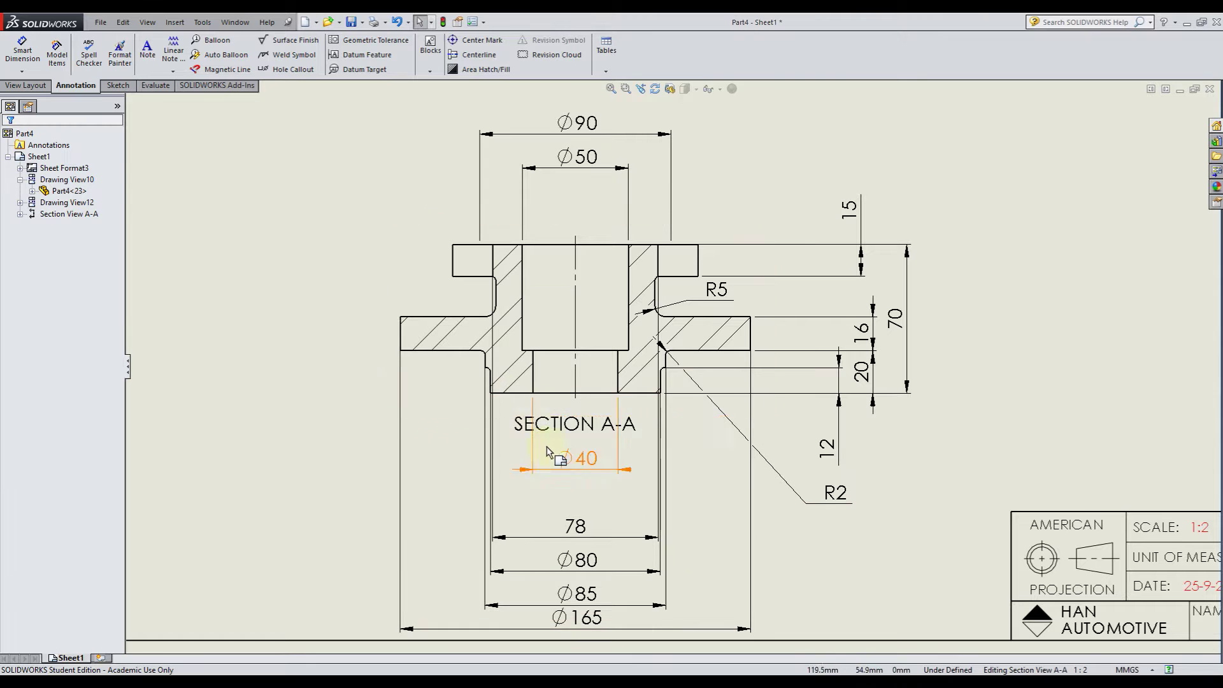
Step: Place the Ø40 dimension above Section A-A and raise the Ø50 dimension to space them evenly
{"action": "left_click_drag", "start_coordinate": [577, 490], "coordinate": [577, 216]}
{"action": "left_click", "coordinate": [790, 144]}
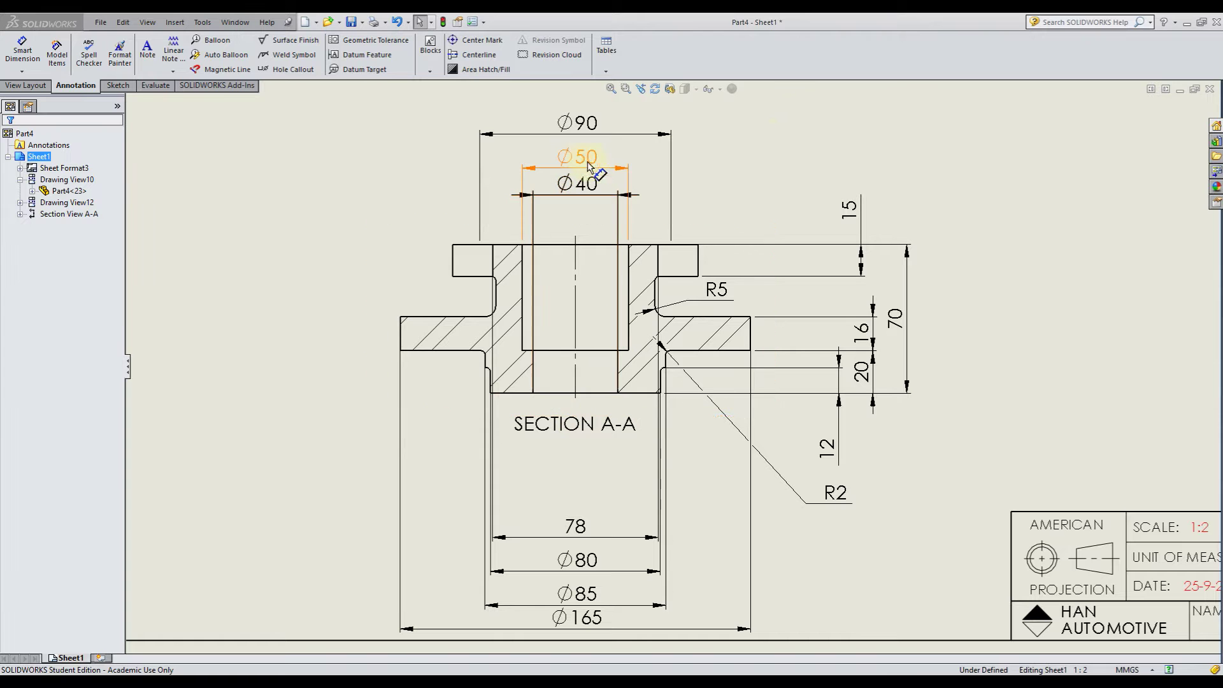
{"action": "left_click_drag", "start_coordinate": [587, 166], "coordinate": [587, 160]}
{"action": "left_click", "coordinate": [772, 155]}
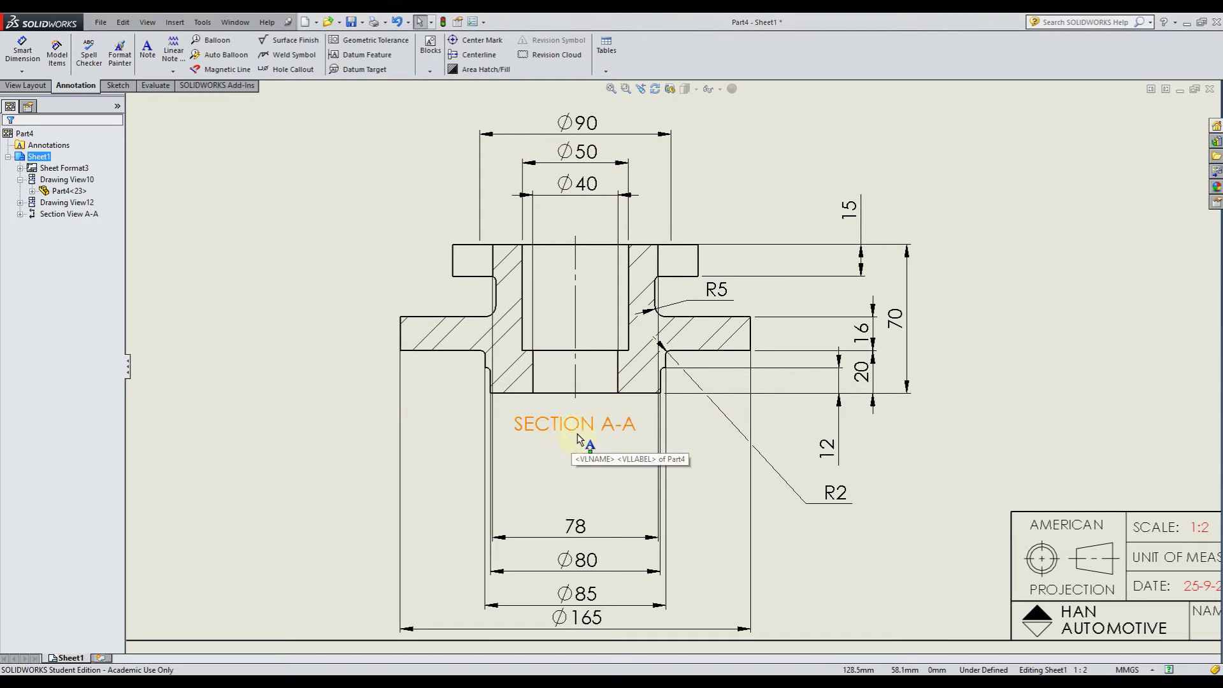
Step: Open the Ø90 dimension's value for editing, cancel the change and close the dimension's properties
{"action": "scroll", "coordinate": [593, 497], "scroll_direction": "up", "scroll_amount": 5}
{"action": "scroll", "coordinate": [708, 335], "scroll_direction": "down", "scroll_amount": 1}
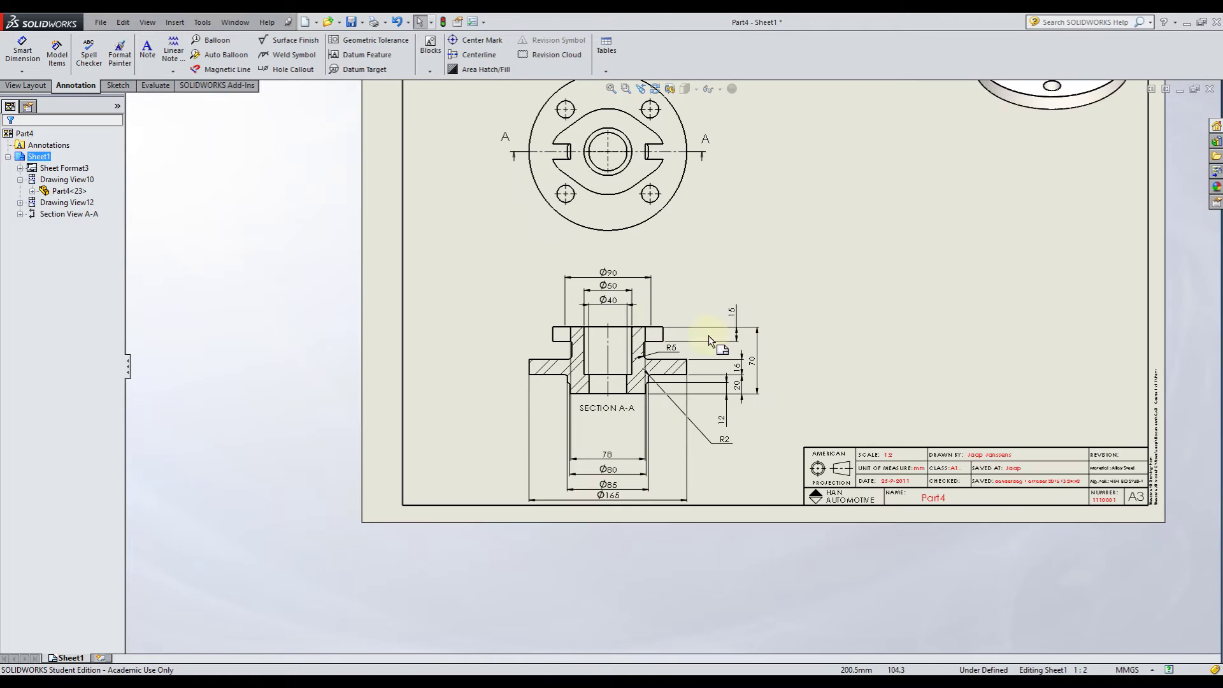
{"action": "scroll", "coordinate": [739, 280], "scroll_direction": "down", "scroll_amount": 3}
{"action": "double_click", "coordinate": [519, 268]}
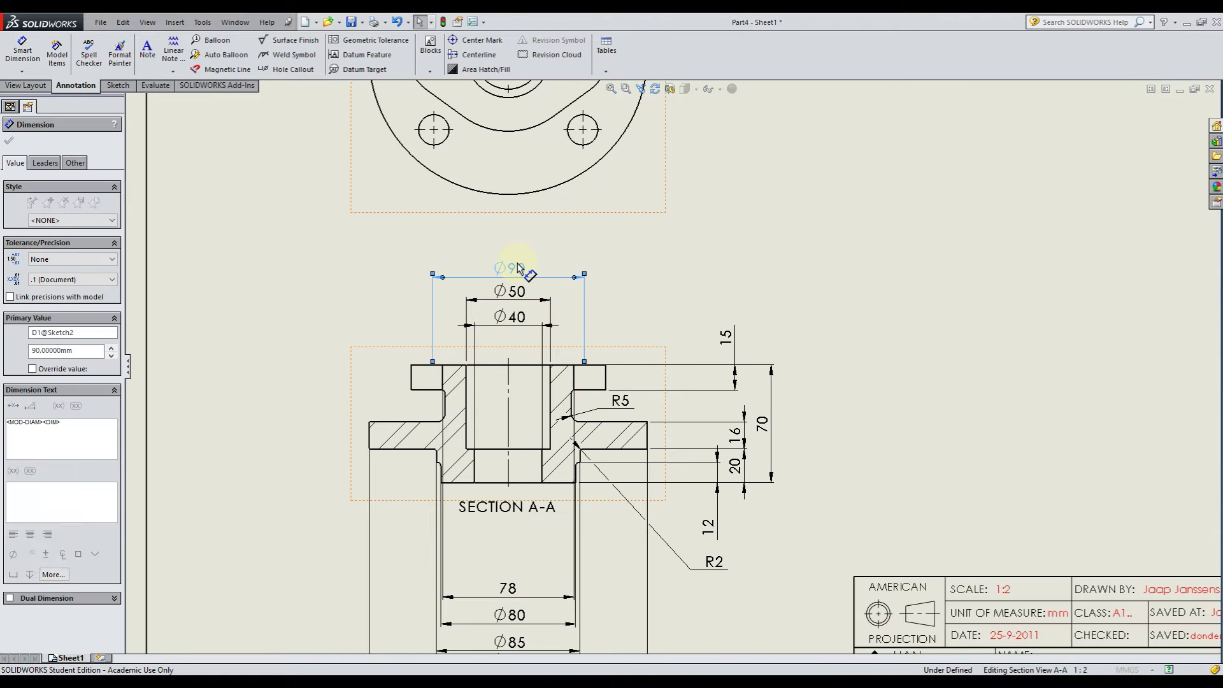
{"action": "left_click_drag", "start_coordinate": [519, 240], "coordinate": [660, 216]}
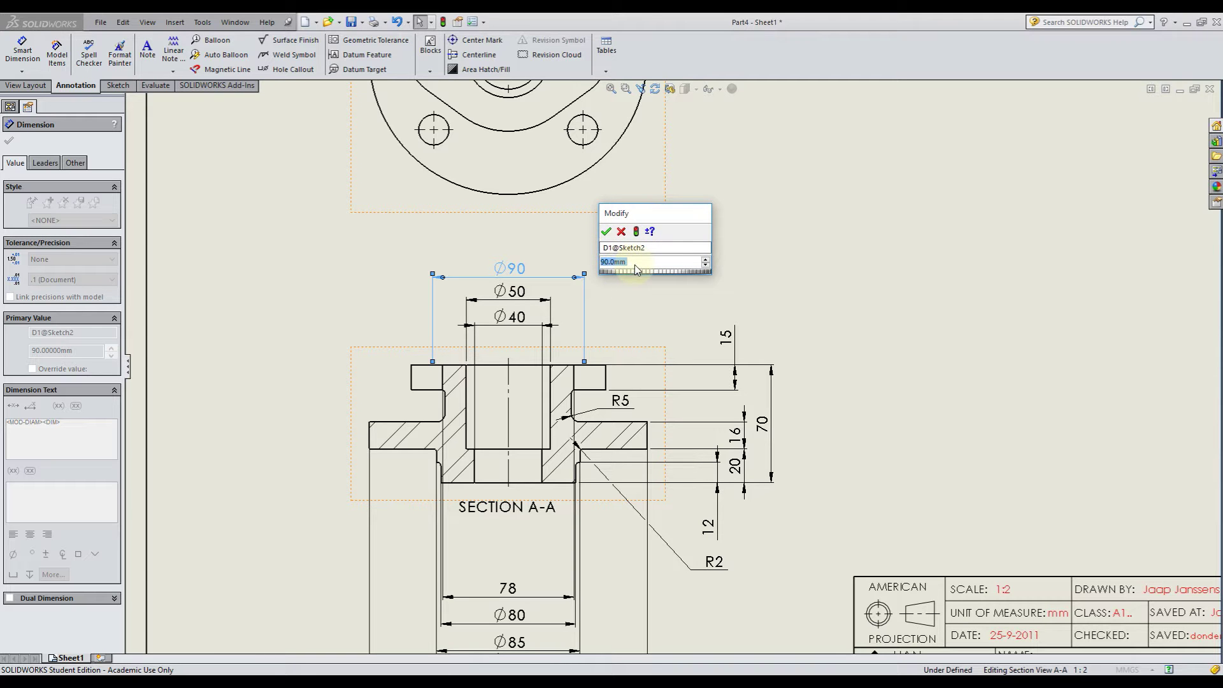
{"action": "left_click", "coordinate": [710, 262]}
{"action": "left_click", "coordinate": [622, 235]}
{"action": "scroll", "coordinate": [613, 442], "scroll_direction": "up", "scroll_amount": 6}
{"action": "scroll", "coordinate": [822, 282], "scroll_direction": "down", "scroll_amount": 1}
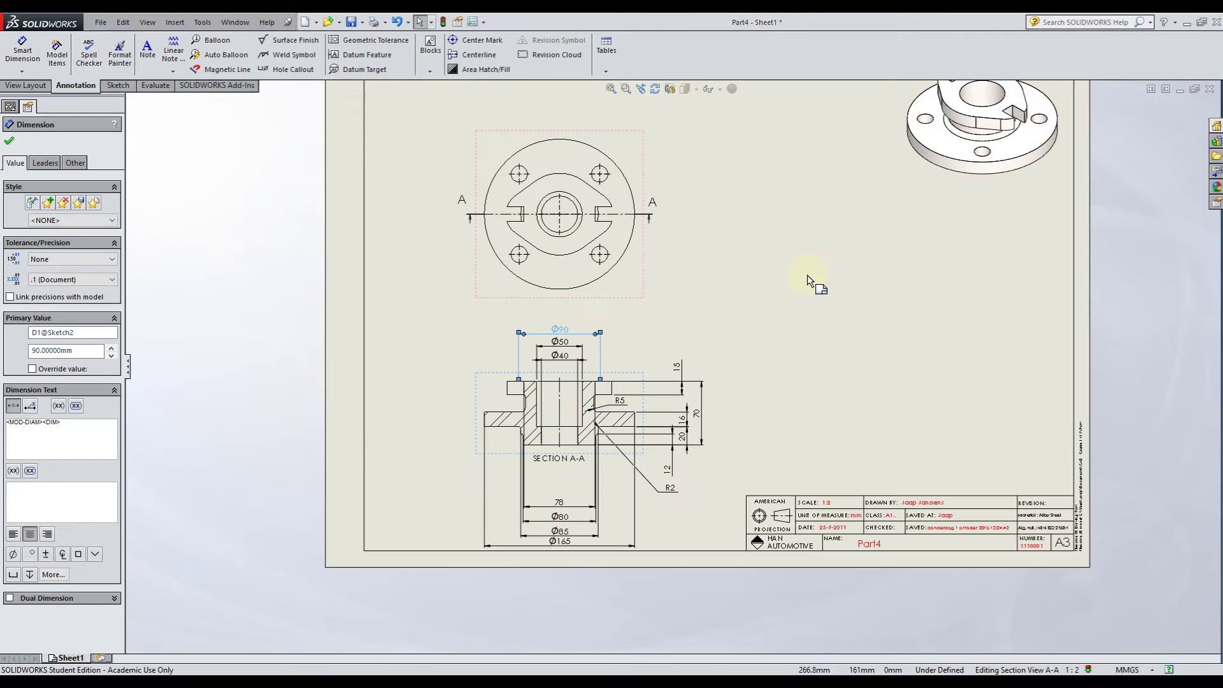
{"action": "left_click", "coordinate": [8, 140]}
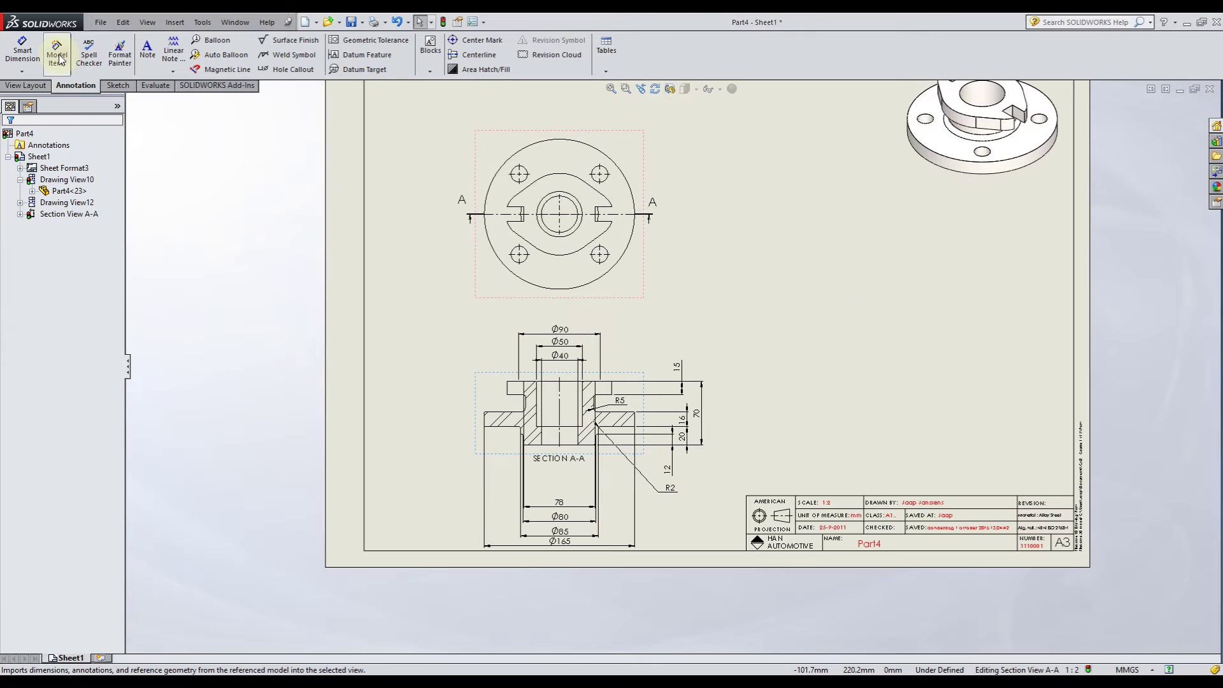
Step: Dimension the lower-left bolt hole's diameter below the top view, then delete that dimension
{"action": "left_click", "coordinate": [23, 51]}
{"action": "scroll", "coordinate": [574, 229], "scroll_direction": "down", "scroll_amount": 4}
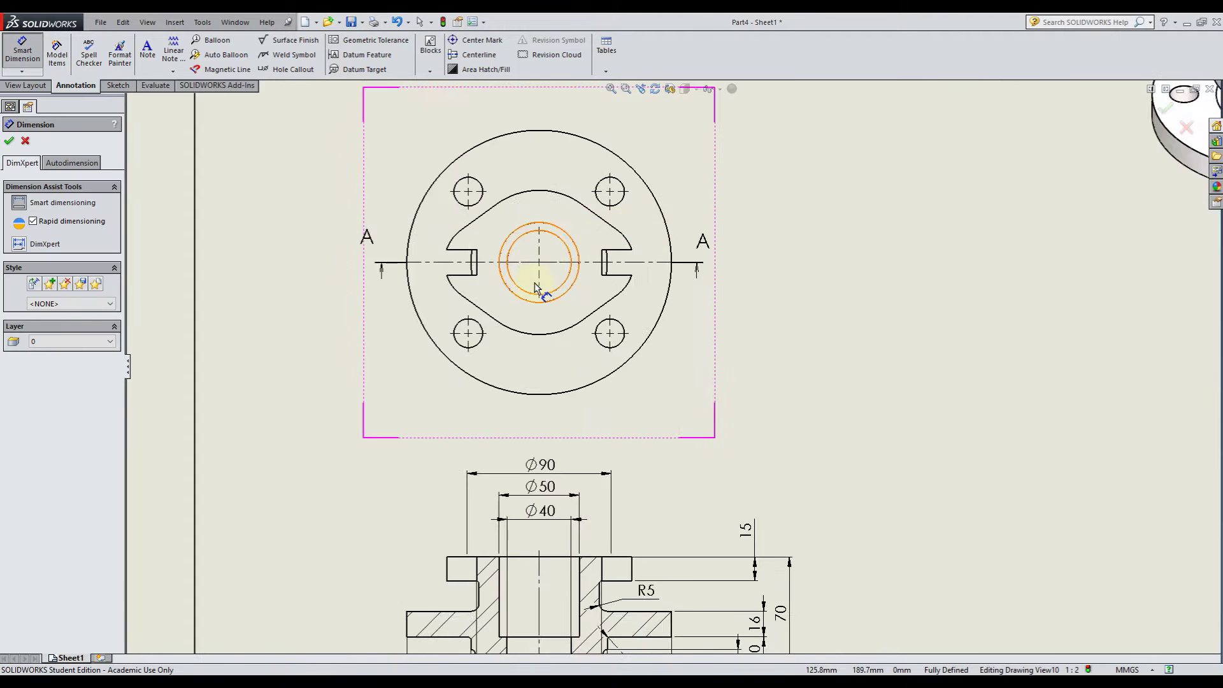
{"action": "left_click", "coordinate": [478, 368]}
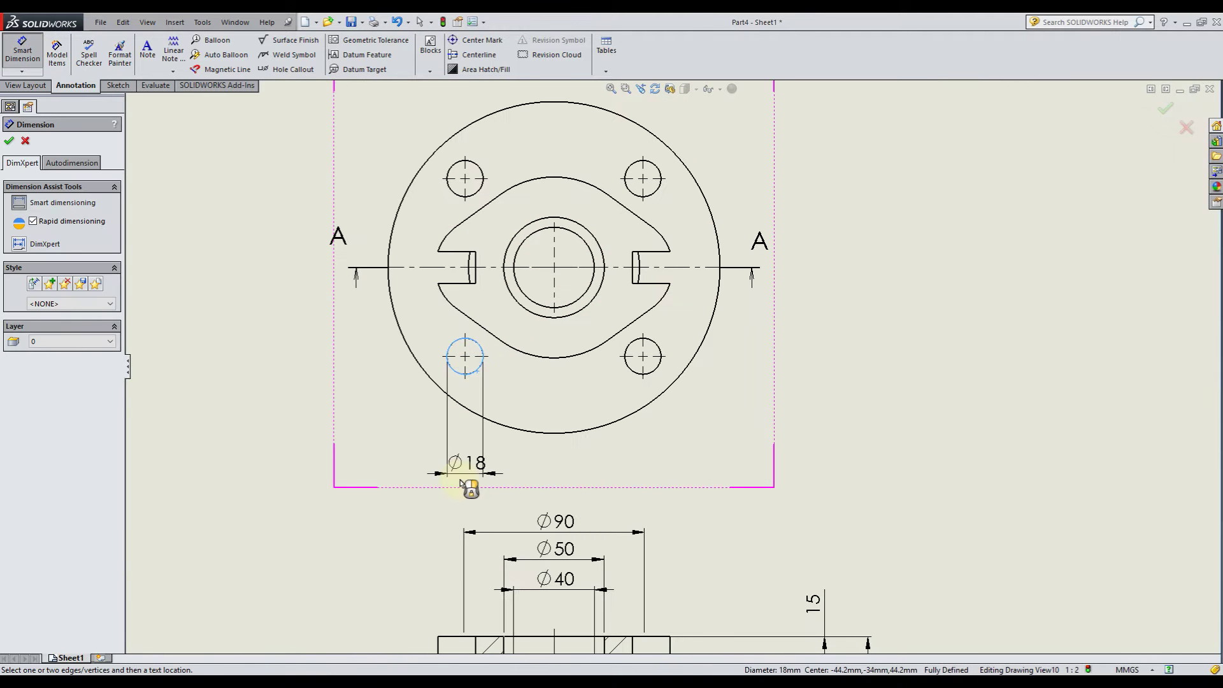
{"action": "left_click", "coordinate": [468, 488]}
{"action": "key", "text": "Escape"}
{"action": "left_click", "coordinate": [474, 482]}
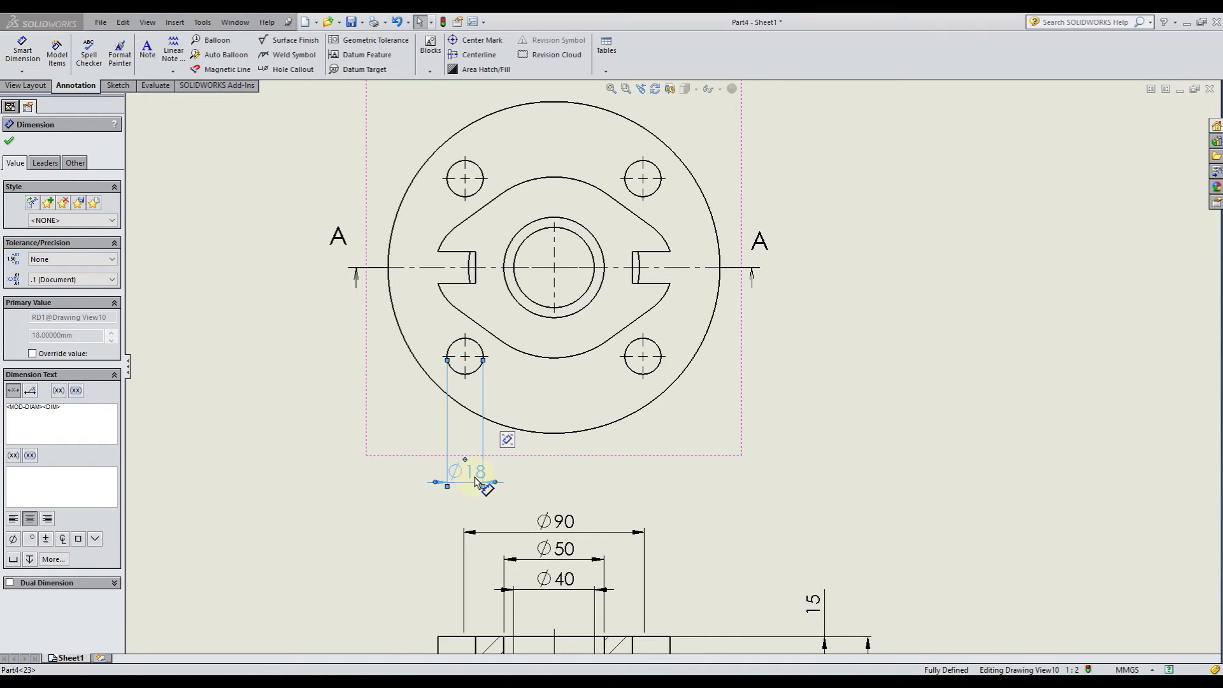
{"action": "key", "text": "Delete"}
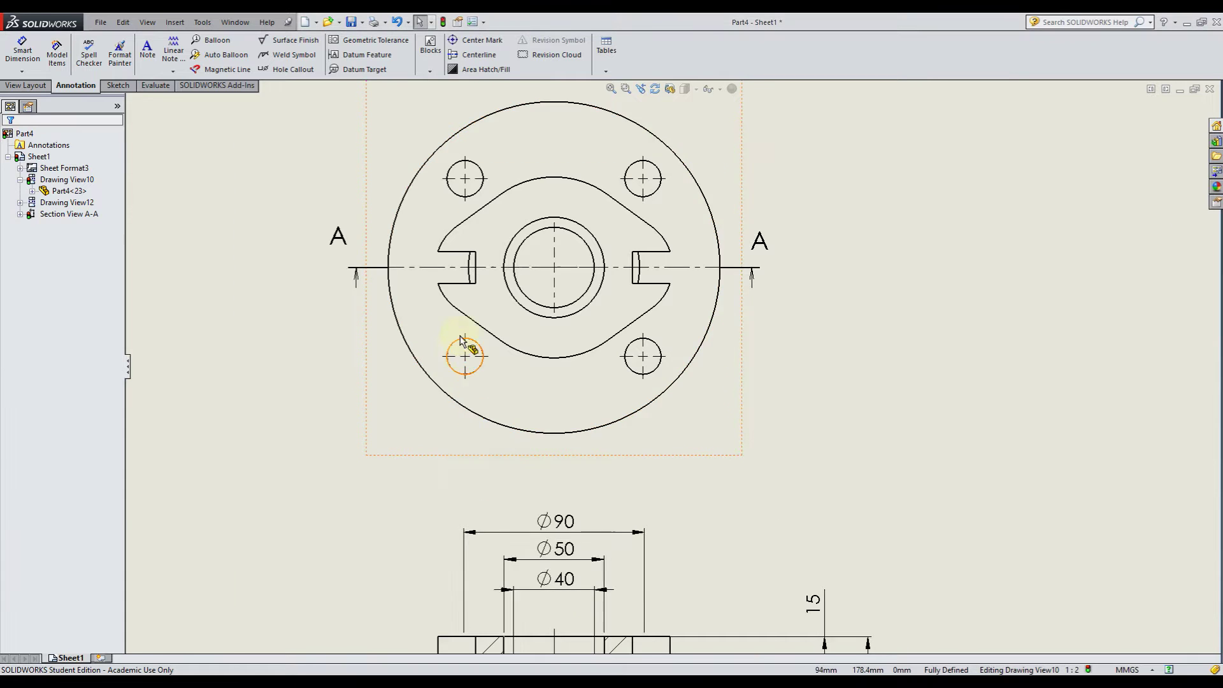
Step: Move the 78, Ø80, Ø85 and Ø165 dimensions up, stacking them closer together beneath Section A-A
{"action": "scroll", "coordinate": [705, 460], "scroll_direction": "up", "scroll_amount": 5}
{"action": "scroll", "coordinate": [716, 624], "scroll_direction": "down", "scroll_amount": 3}
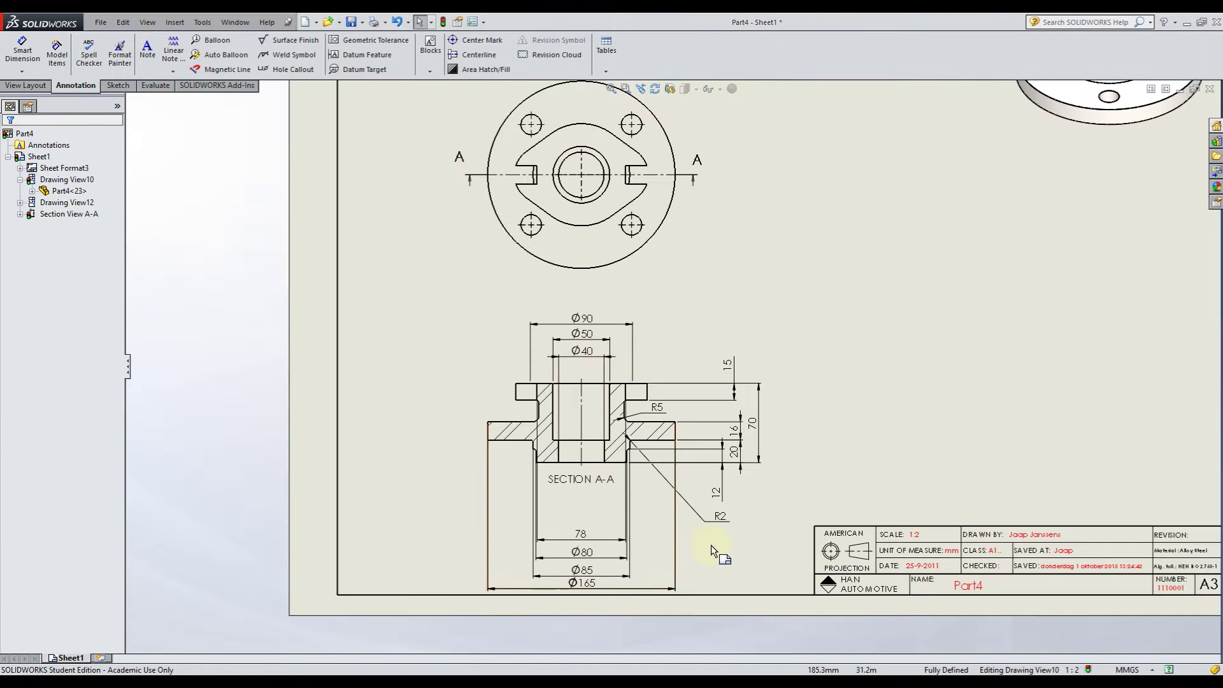
{"action": "scroll", "coordinate": [689, 556], "scroll_direction": "down", "scroll_amount": 2}
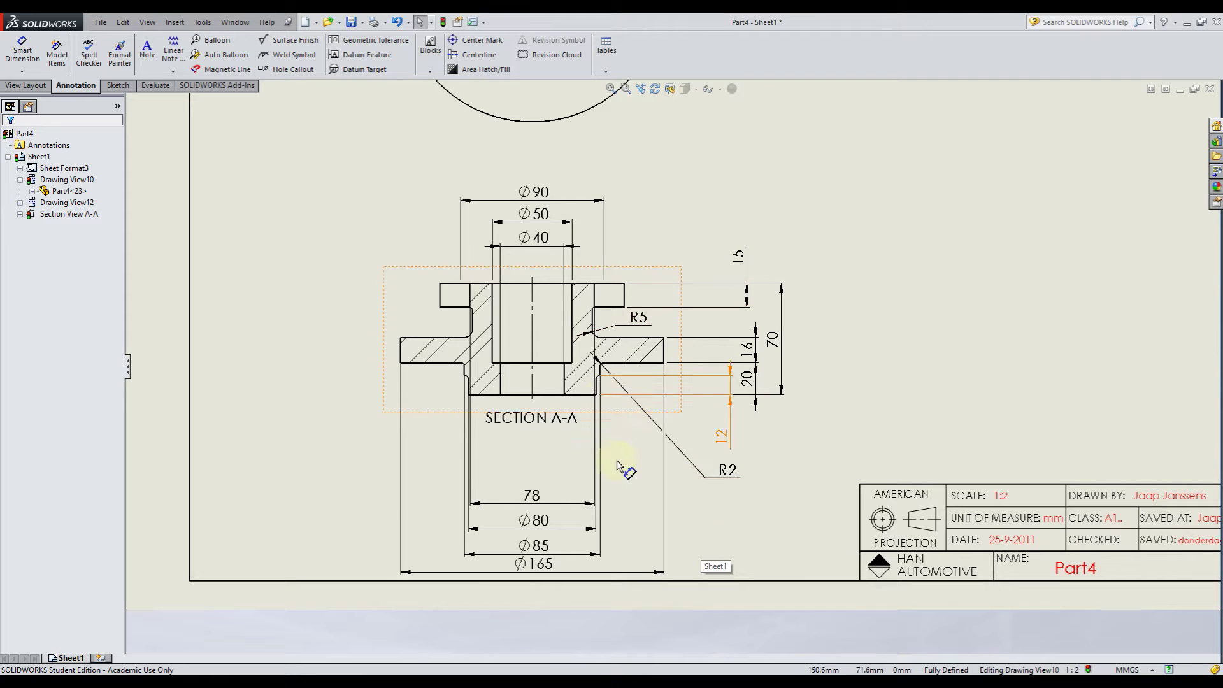
{"action": "left_click_drag", "start_coordinate": [534, 496], "coordinate": [533, 453]}
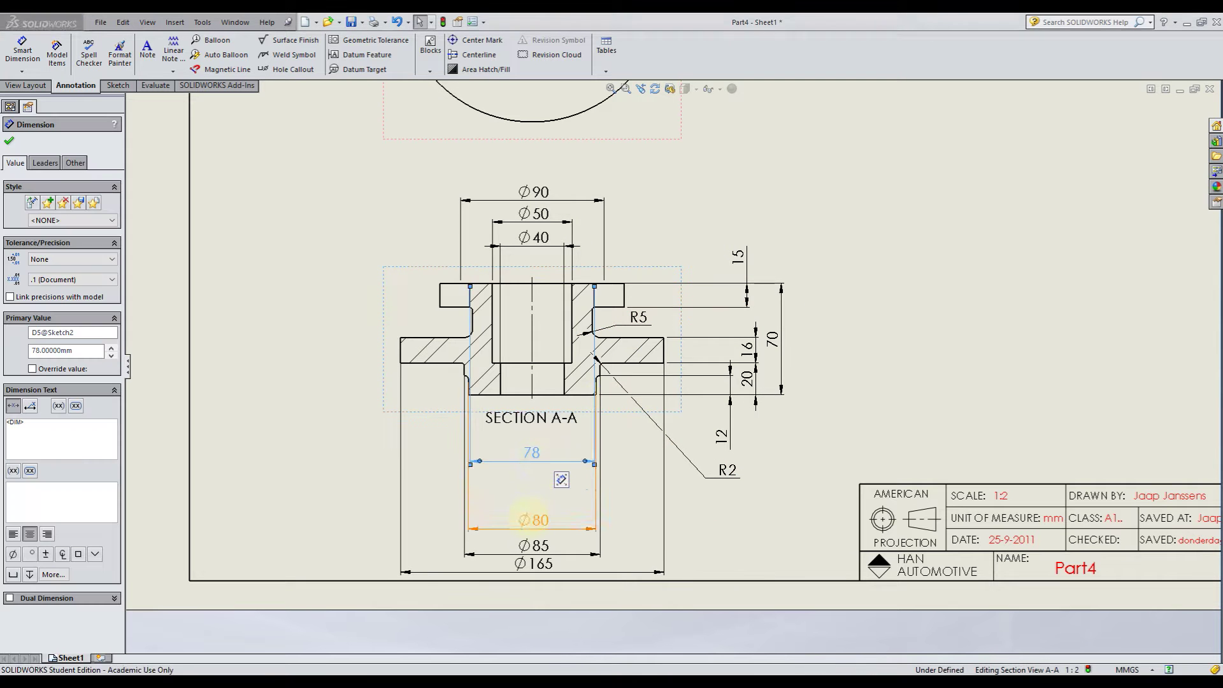
{"action": "left_click_drag", "start_coordinate": [536, 520], "coordinate": [537, 479]}
{"action": "mouse_move", "coordinate": [537, 546]}
{"action": "left_mouse_down"}
{"action": "mouse_move", "coordinate": [537, 502]}
{"action": "mouse_move", "coordinate": [537, 539]}
{"action": "left_mouse_up"}
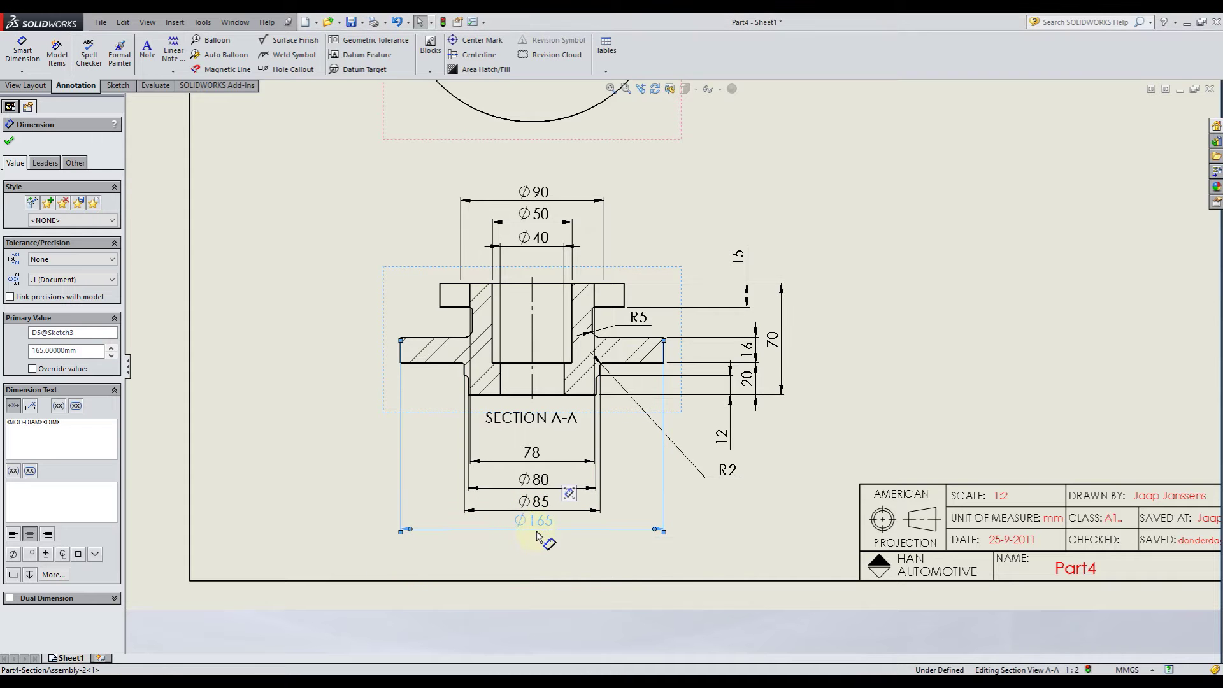
{"action": "left_click", "coordinate": [805, 502]}
Step: Change the document's dimension arrow style to hollow arrowheads and review the document's unit settings before applying
{"action": "key", "text": "f"}
{"action": "scroll", "coordinate": [696, 186], "scroll_direction": "down", "scroll_amount": 2}
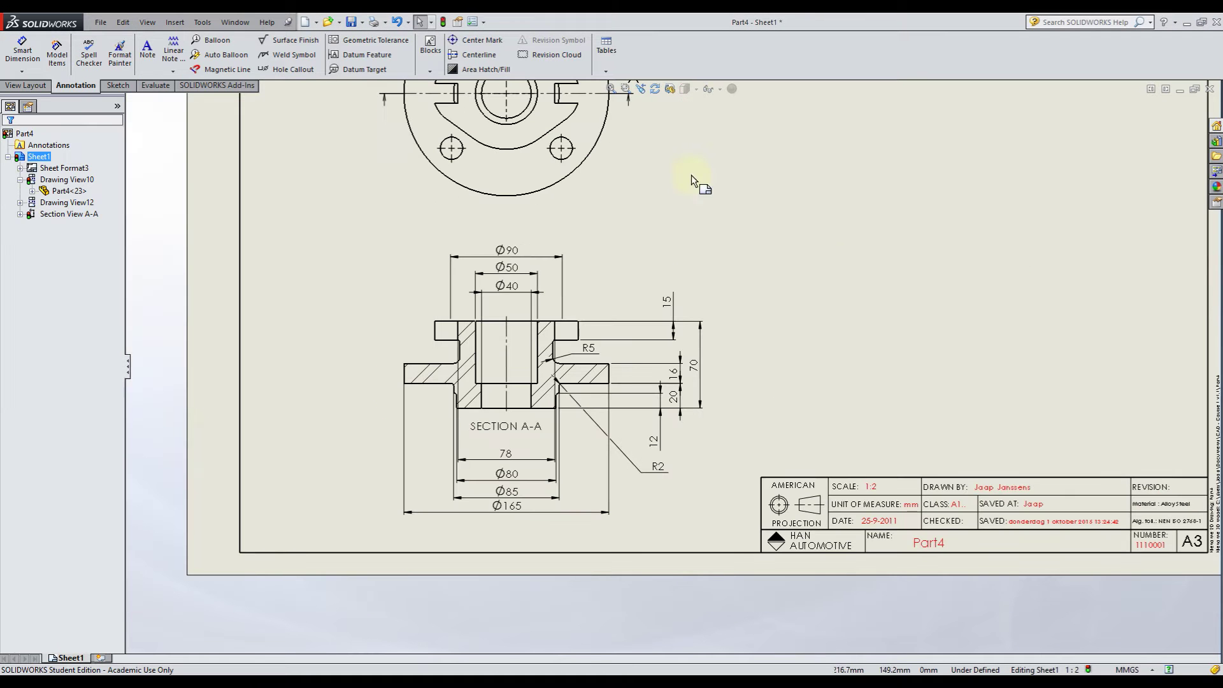
{"action": "left_click", "coordinate": [484, 22]}
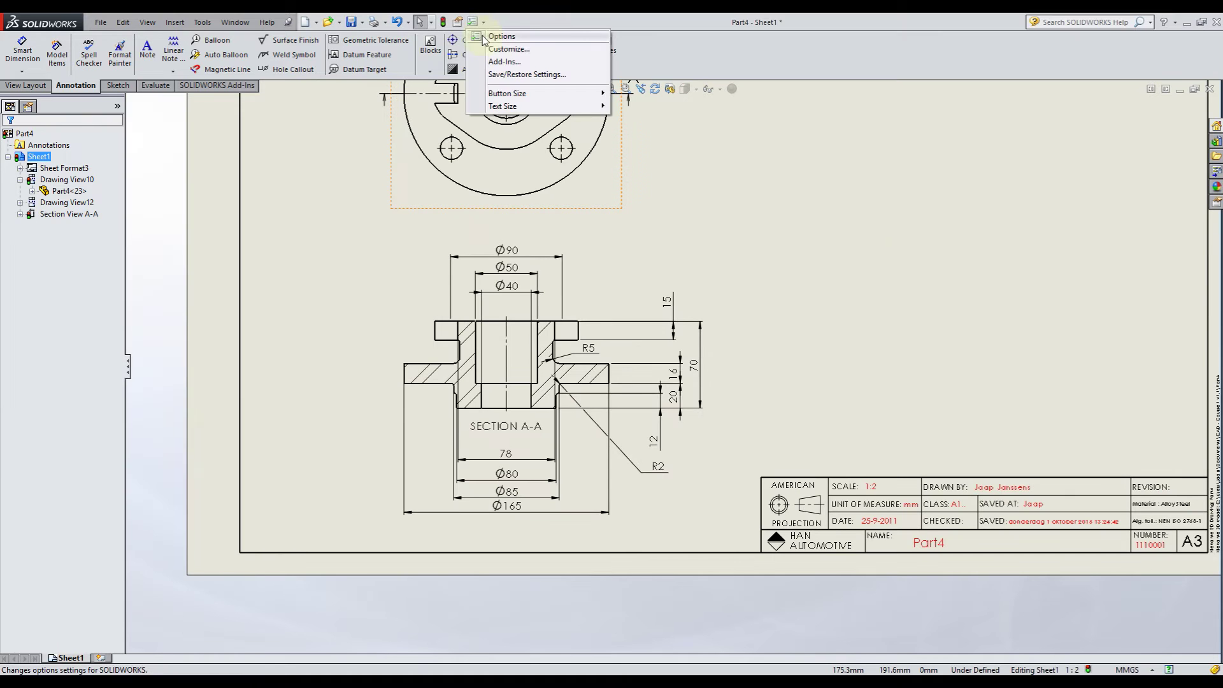
{"action": "left_click", "coordinate": [502, 37]}
{"action": "left_click", "coordinate": [240, 143]}
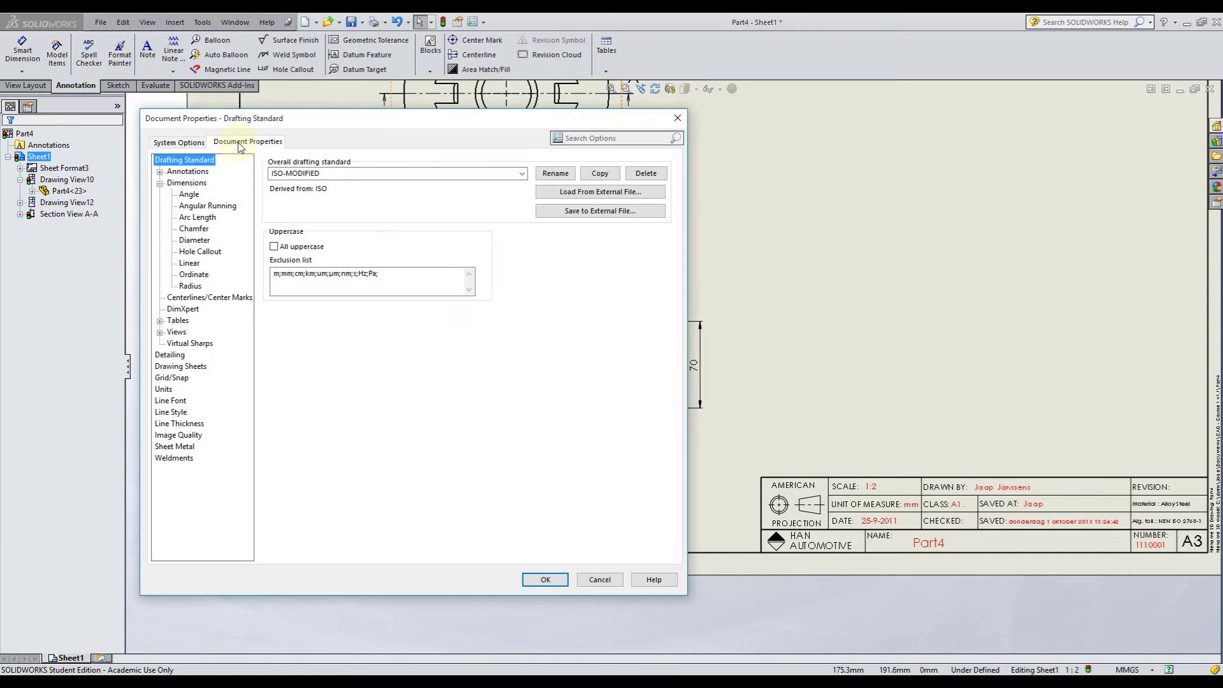
{"action": "left_click", "coordinate": [183, 183]}
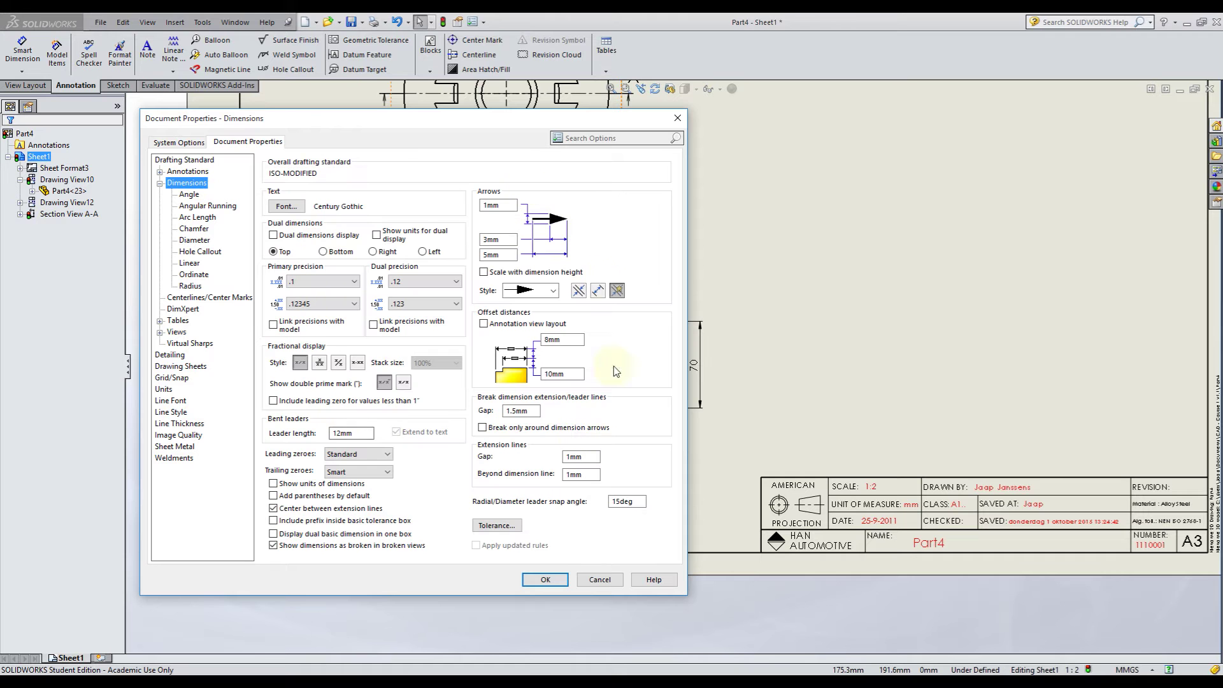
{"action": "left_click", "coordinate": [554, 291]}
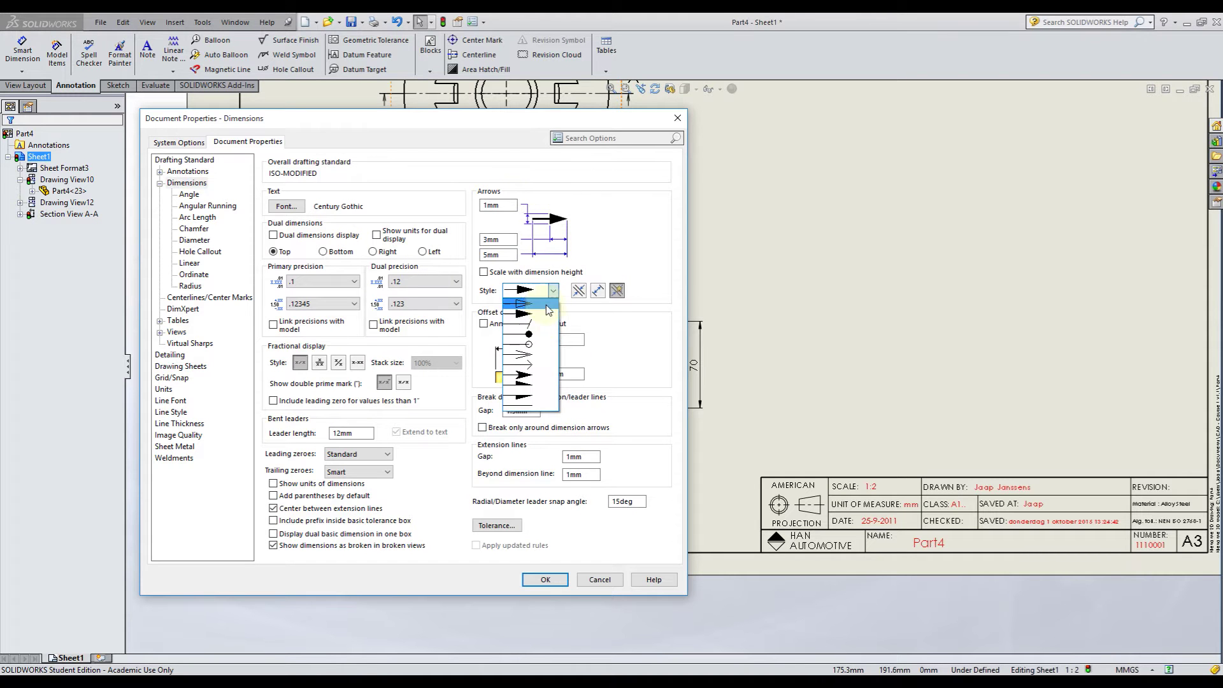
{"action": "left_click", "coordinate": [545, 304]}
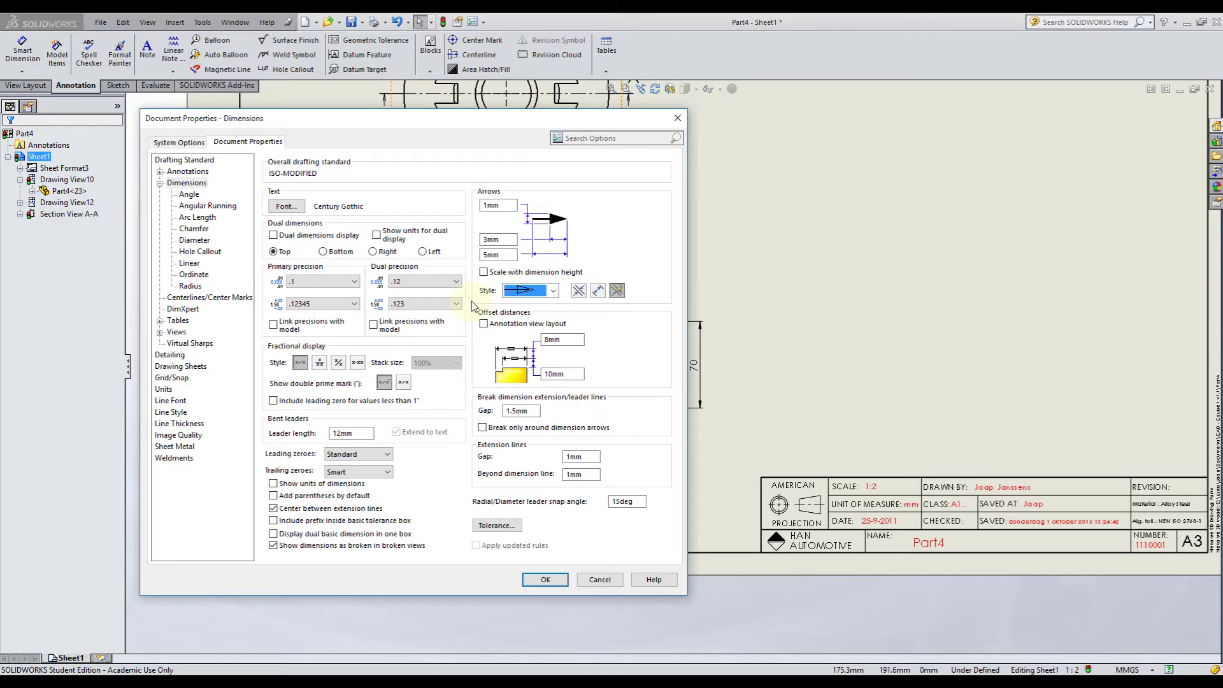
{"action": "left_click", "coordinate": [164, 389]}
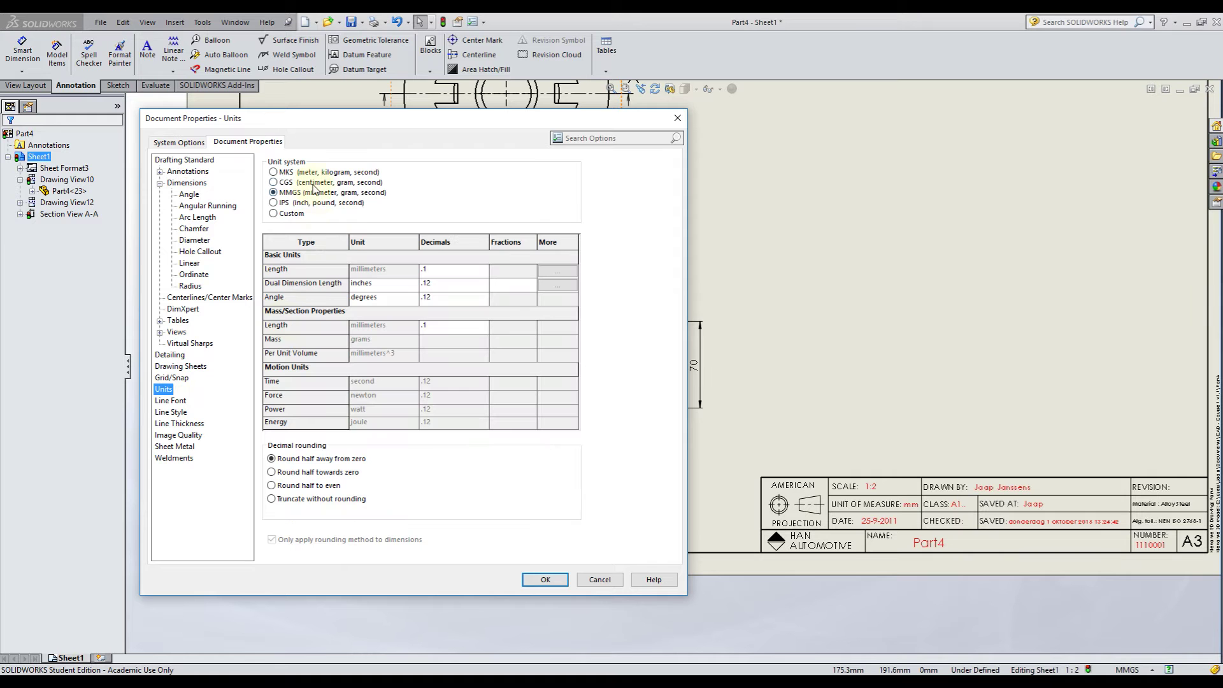
{"action": "left_click", "coordinate": [545, 579]}
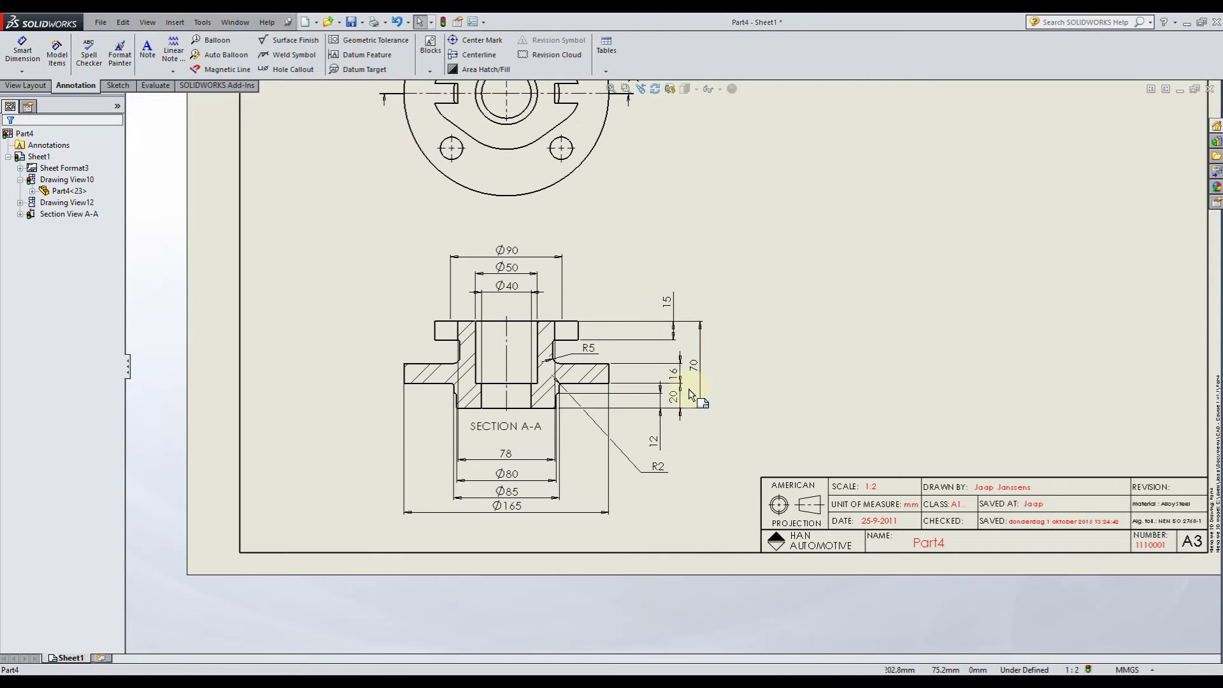
Step: Inspect the arrowheads on Section A-A, then set the document's dimension arrow style back to solid filled arrowheads
{"action": "scroll", "coordinate": [688, 328], "scroll_direction": "down", "scroll_amount": 3}
{"action": "scroll", "coordinate": [711, 323], "scroll_direction": "down", "scroll_amount": 4}
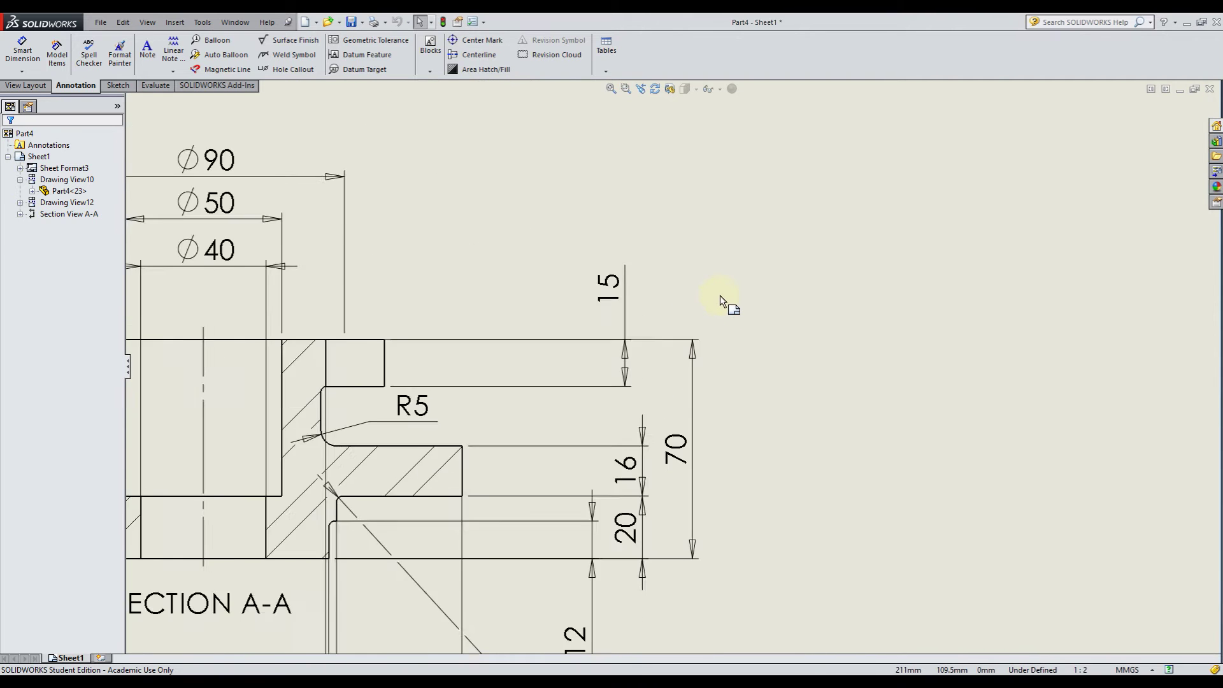
{"action": "scroll", "coordinate": [720, 297], "scroll_direction": "up", "scroll_amount": 8}
{"action": "scroll", "coordinate": [528, 302], "scroll_direction": "down", "scroll_amount": 10}
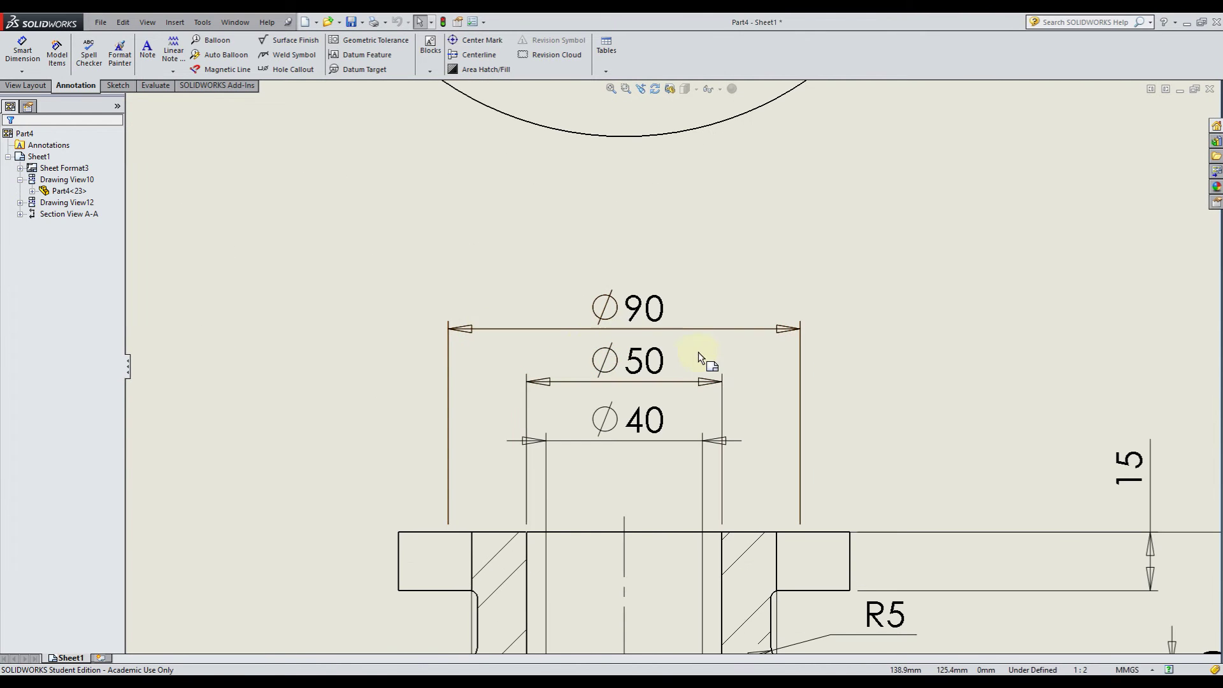
{"action": "scroll", "coordinate": [698, 352], "scroll_direction": "up", "scroll_amount": 10}
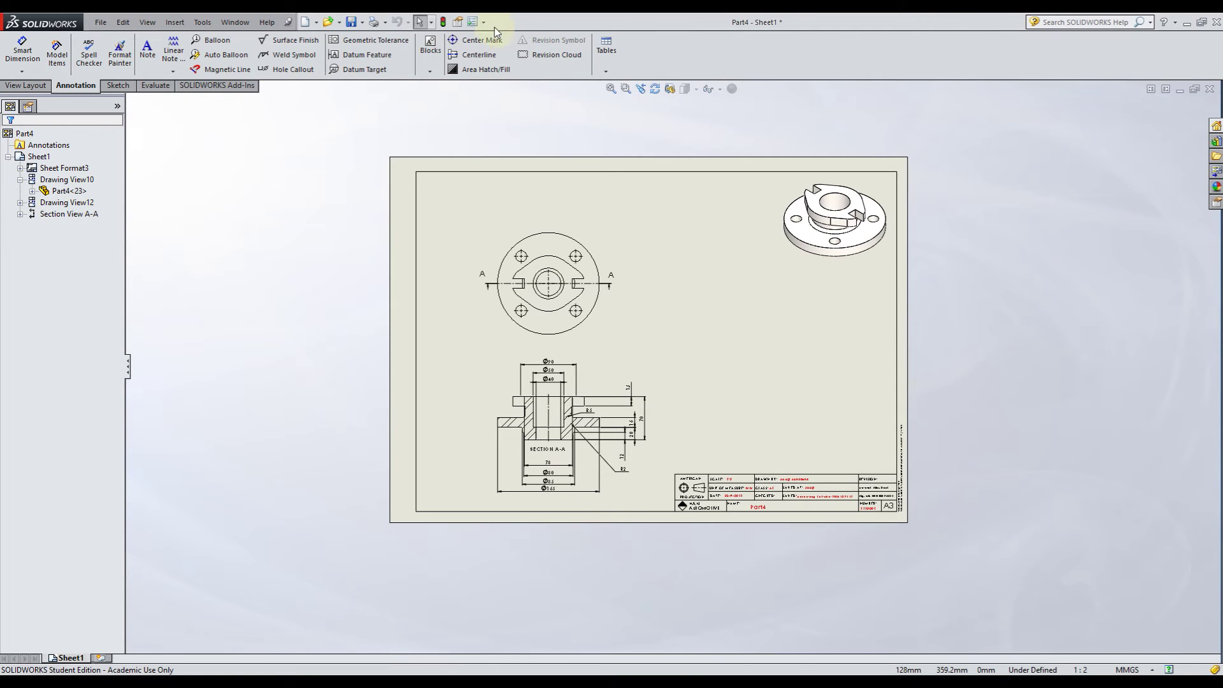
{"action": "left_click", "coordinate": [484, 21]}
{"action": "left_click", "coordinate": [497, 36]}
{"action": "left_click", "coordinate": [248, 141]}
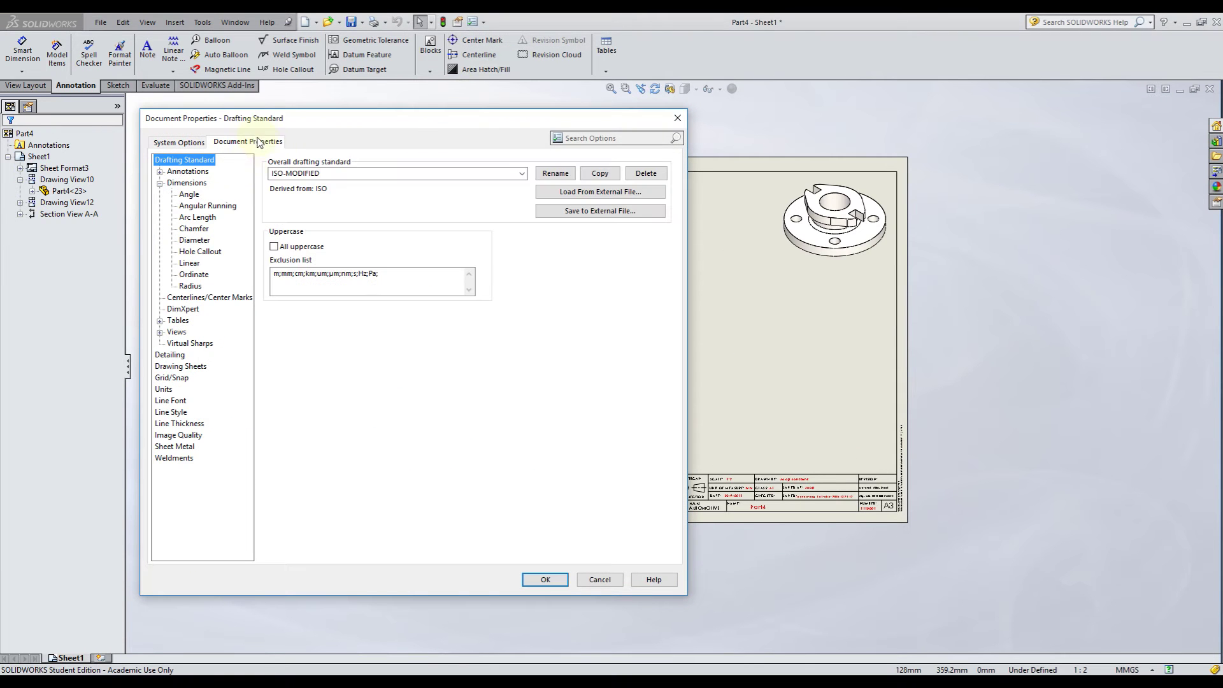
{"action": "left_click", "coordinate": [188, 183]}
{"action": "left_click", "coordinate": [552, 291]}
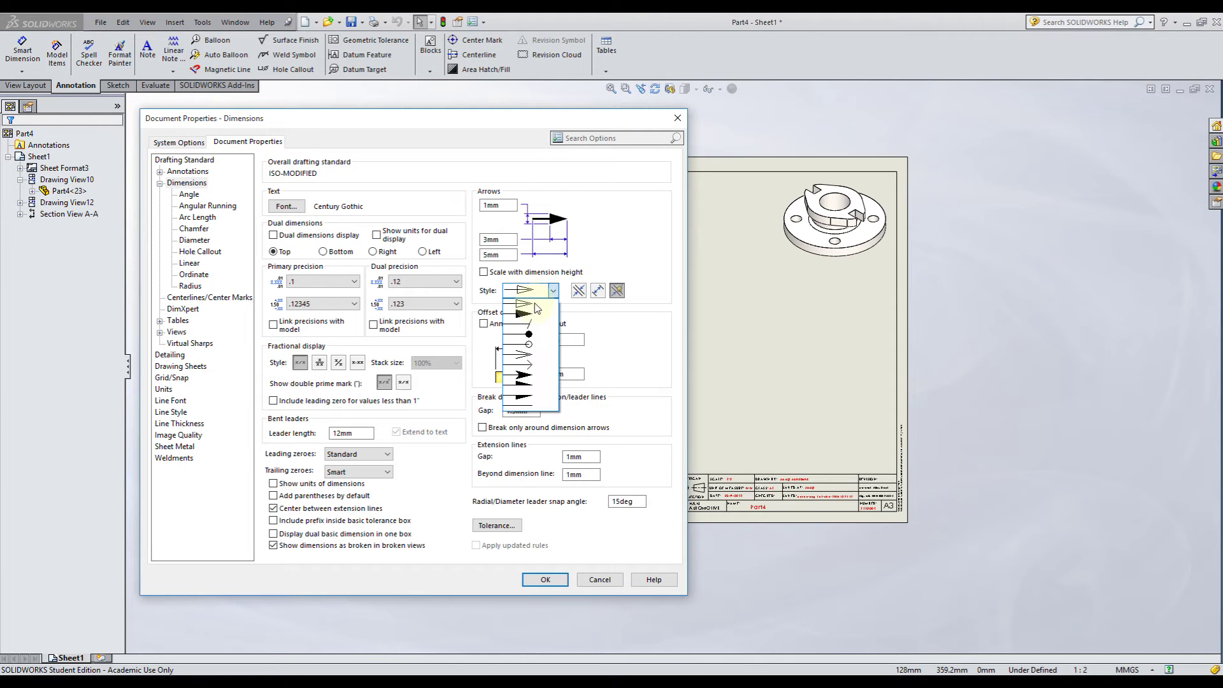
{"action": "left_click", "coordinate": [533, 311]}
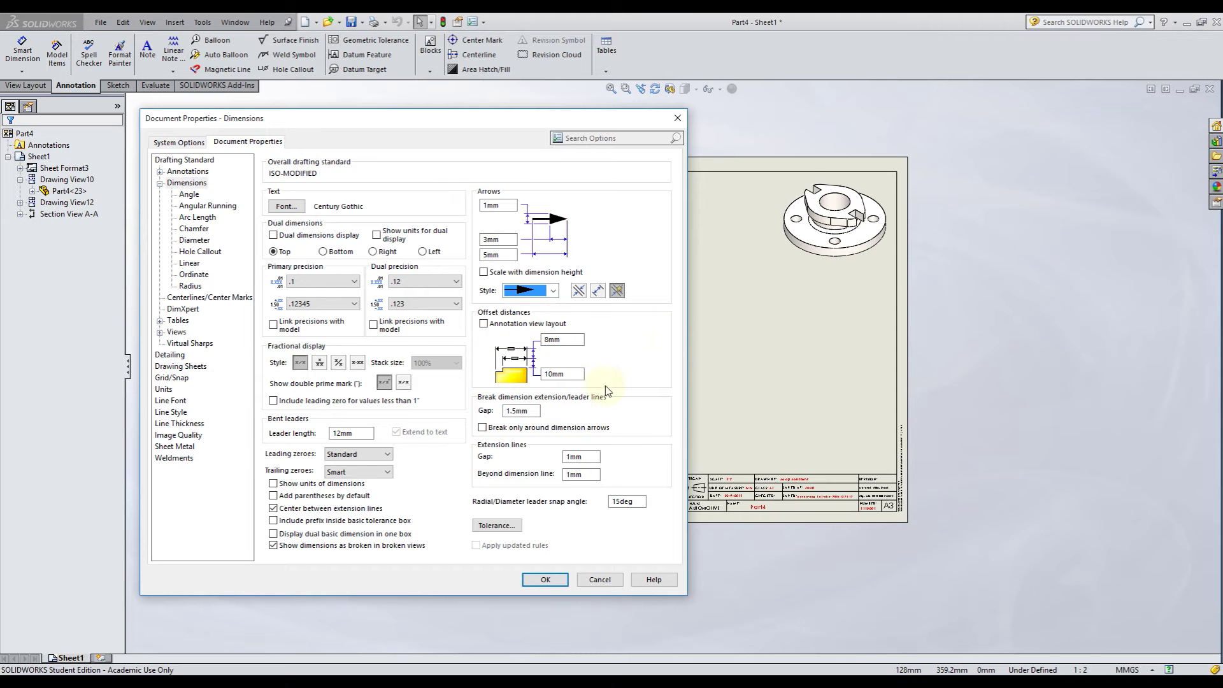
{"action": "left_click", "coordinate": [545, 579]}
{"action": "scroll", "coordinate": [611, 440], "scroll_direction": "down", "scroll_amount": 5}
{"action": "scroll", "coordinate": [610, 436], "scroll_direction": "down", "scroll_amount": 2}
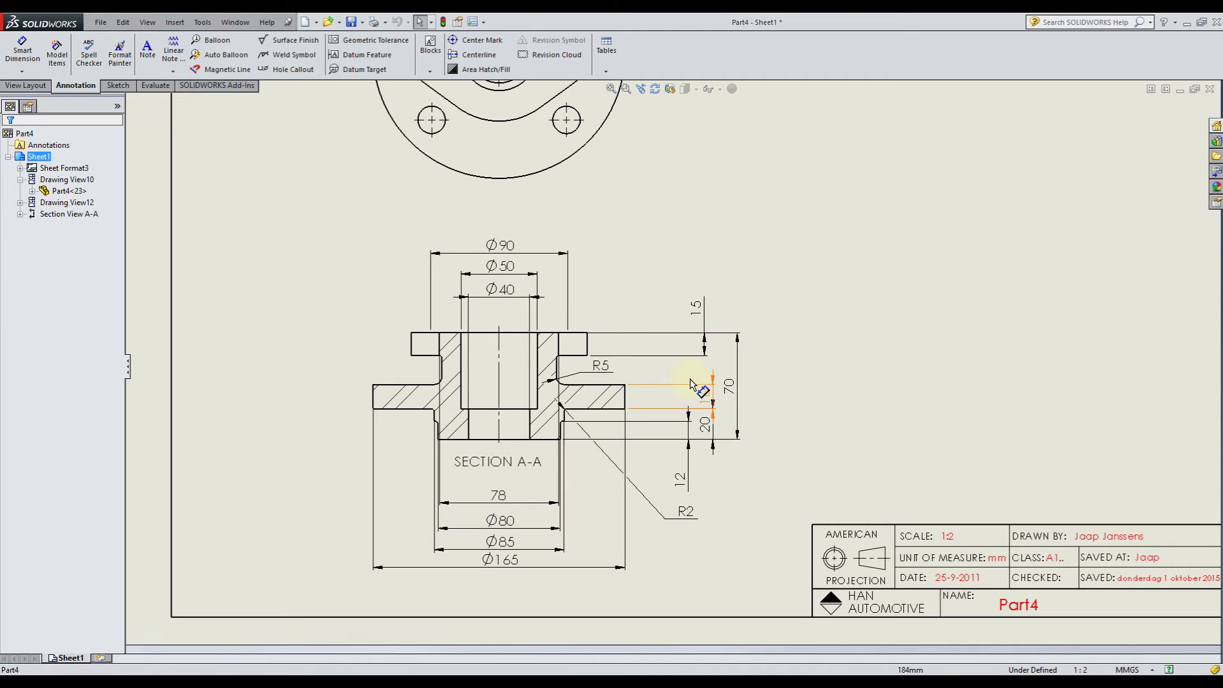
{"action": "scroll", "coordinate": [648, 489], "scroll_direction": "up", "scroll_amount": 5}
{"action": "scroll", "coordinate": [669, 421], "scroll_direction": "up", "scroll_amount": 2}
{"action": "scroll", "coordinate": [889, 191], "scroll_direction": "down", "scroll_amount": 3}
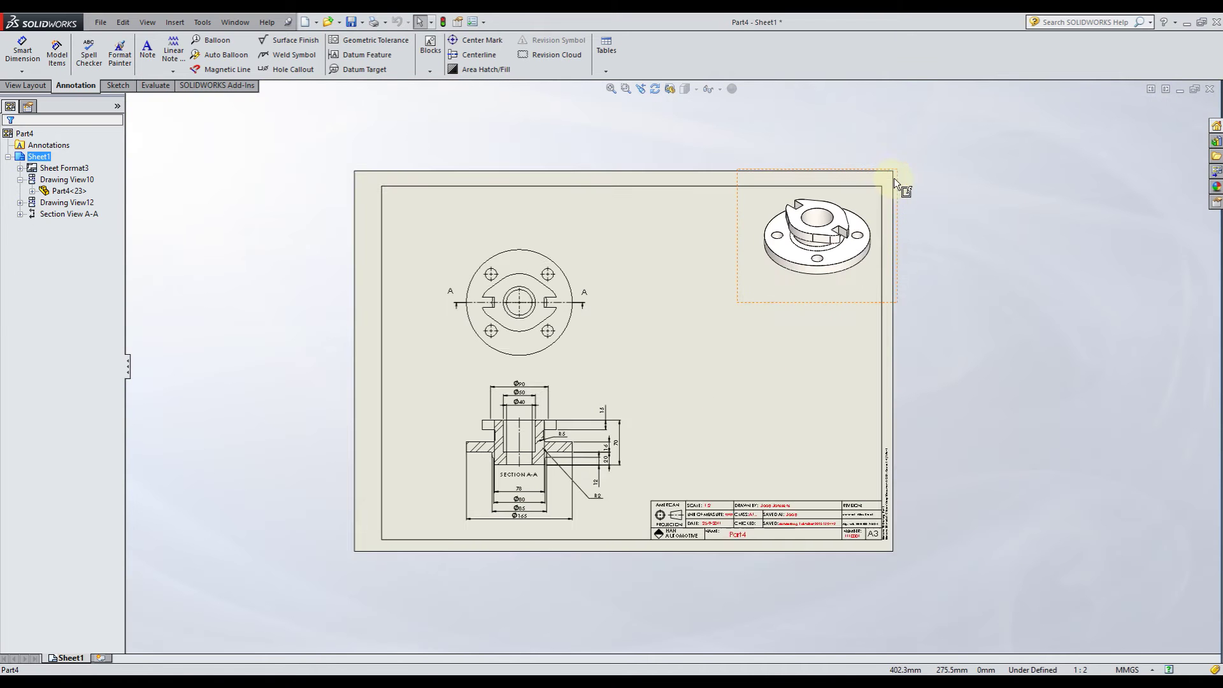
{"action": "scroll", "coordinate": [749, 273], "scroll_direction": "down", "scroll_amount": 1}
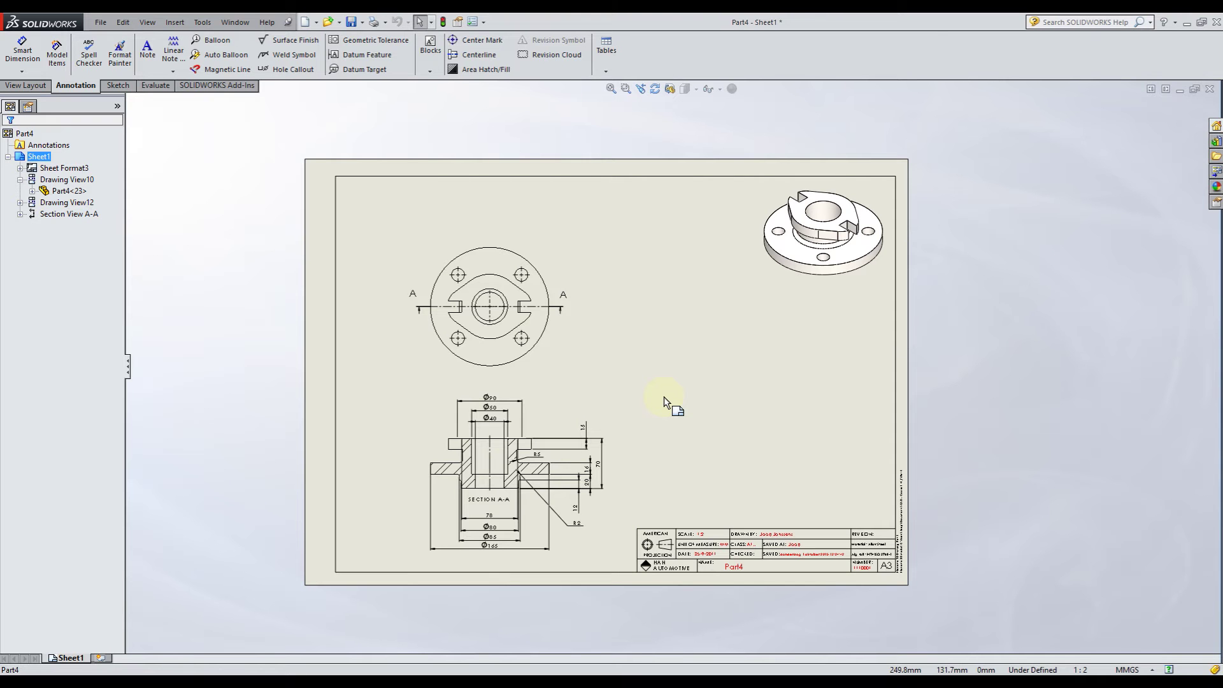
Step: Place a blank note above the title block, dismiss its text formatting options and close it without entering text
{"action": "left_click", "coordinate": [147, 54]}
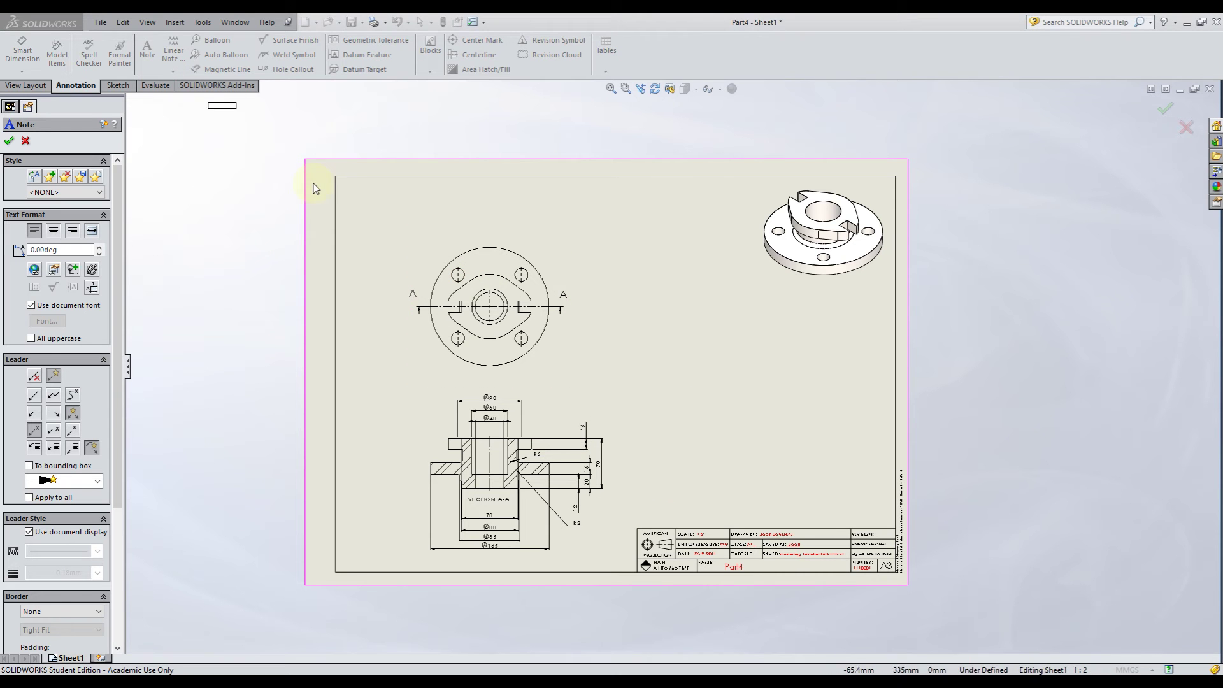
{"action": "left_click", "coordinate": [730, 481]}
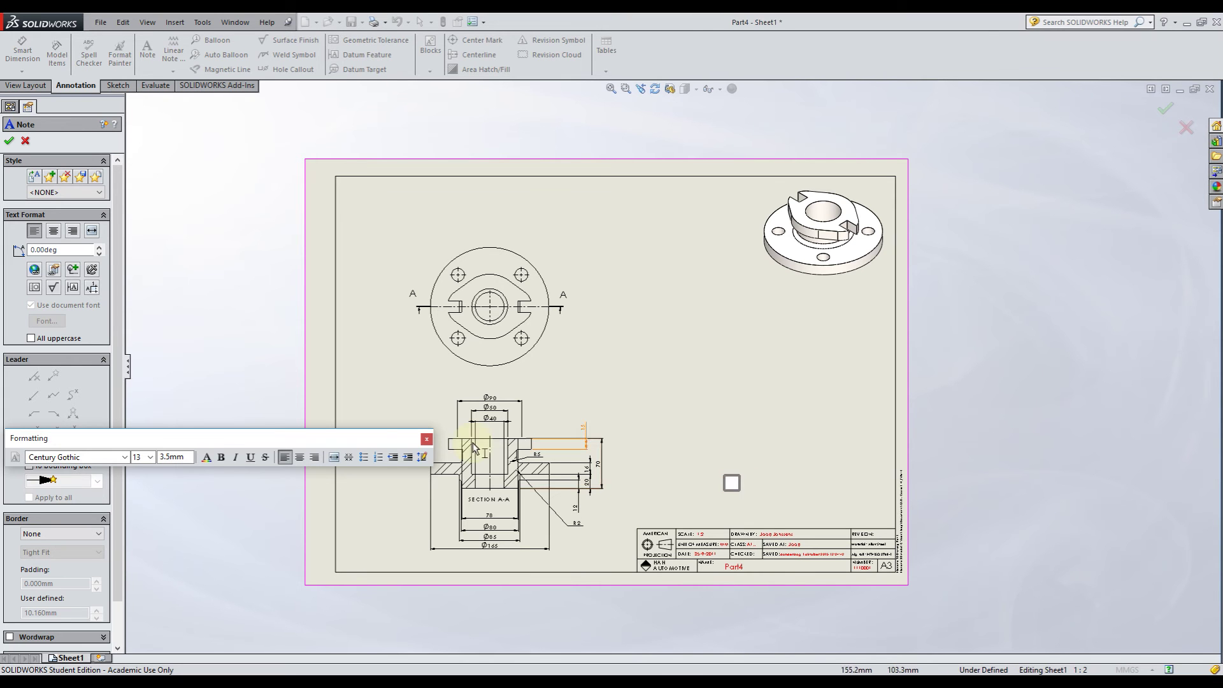
{"action": "left_click_drag", "start_coordinate": [366, 438], "coordinate": [622, 334]}
{"action": "left_click", "coordinate": [681, 337]}
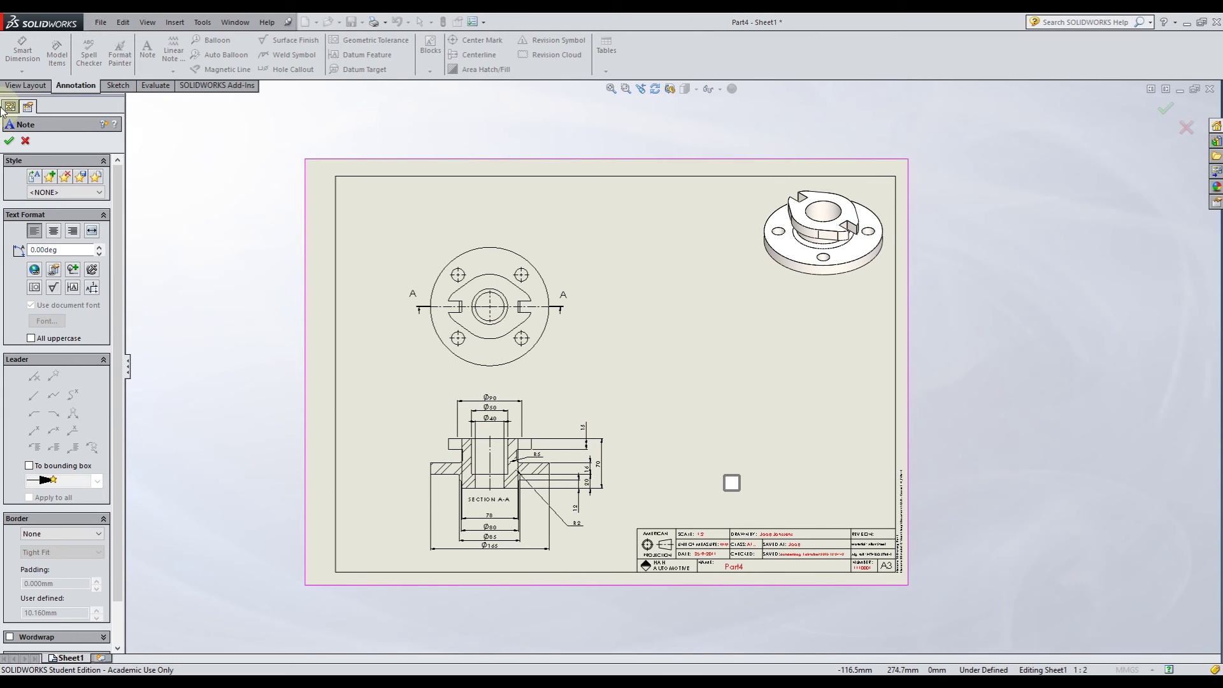
{"action": "left_click", "coordinate": [9, 140]}
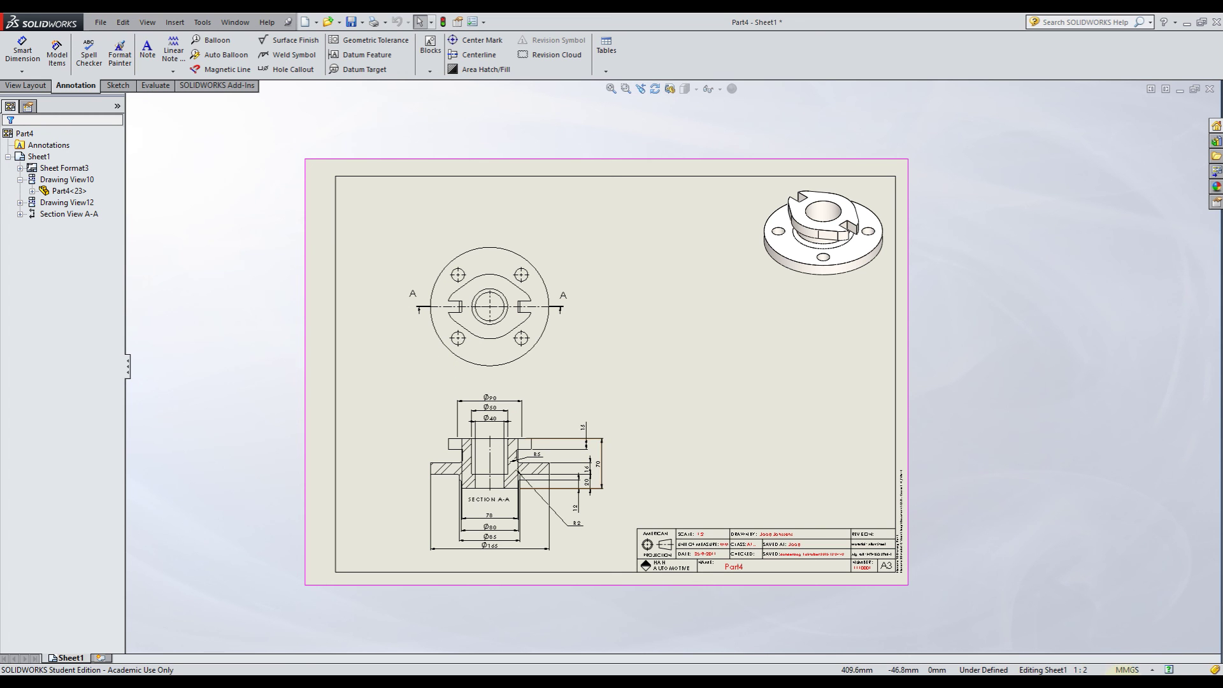
{"action": "left_click", "coordinate": [1124, 683]}
{"action": "right_click", "coordinate": [1124, 612]}
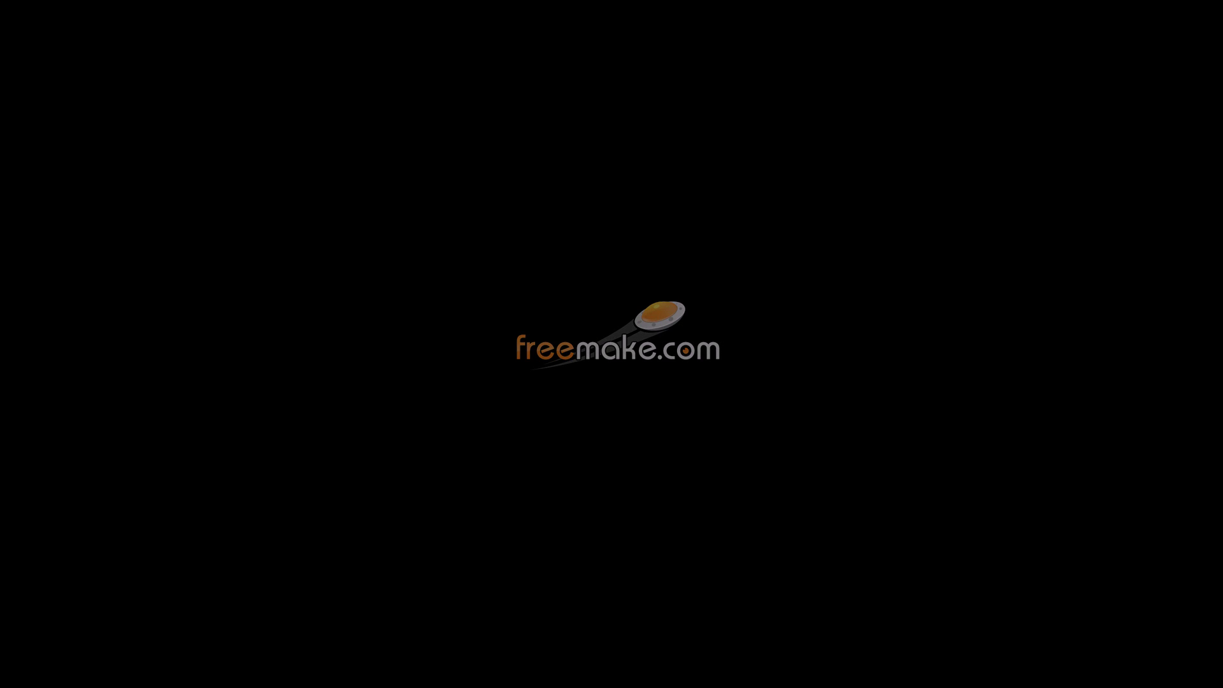